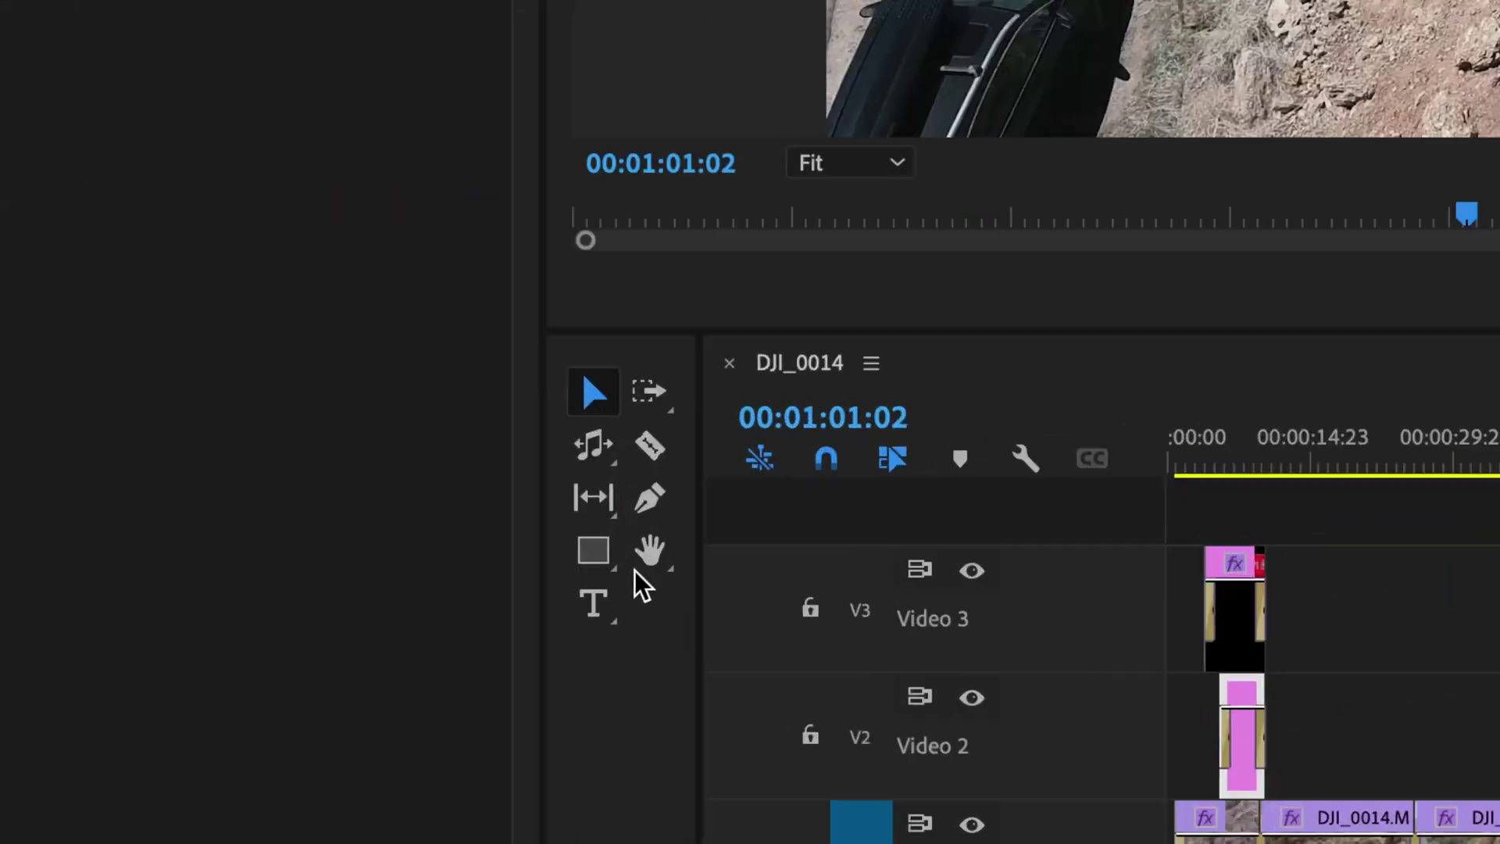
# - Switch the active shape tool to the Polygon Tool
pyautogui.click(625, 568)
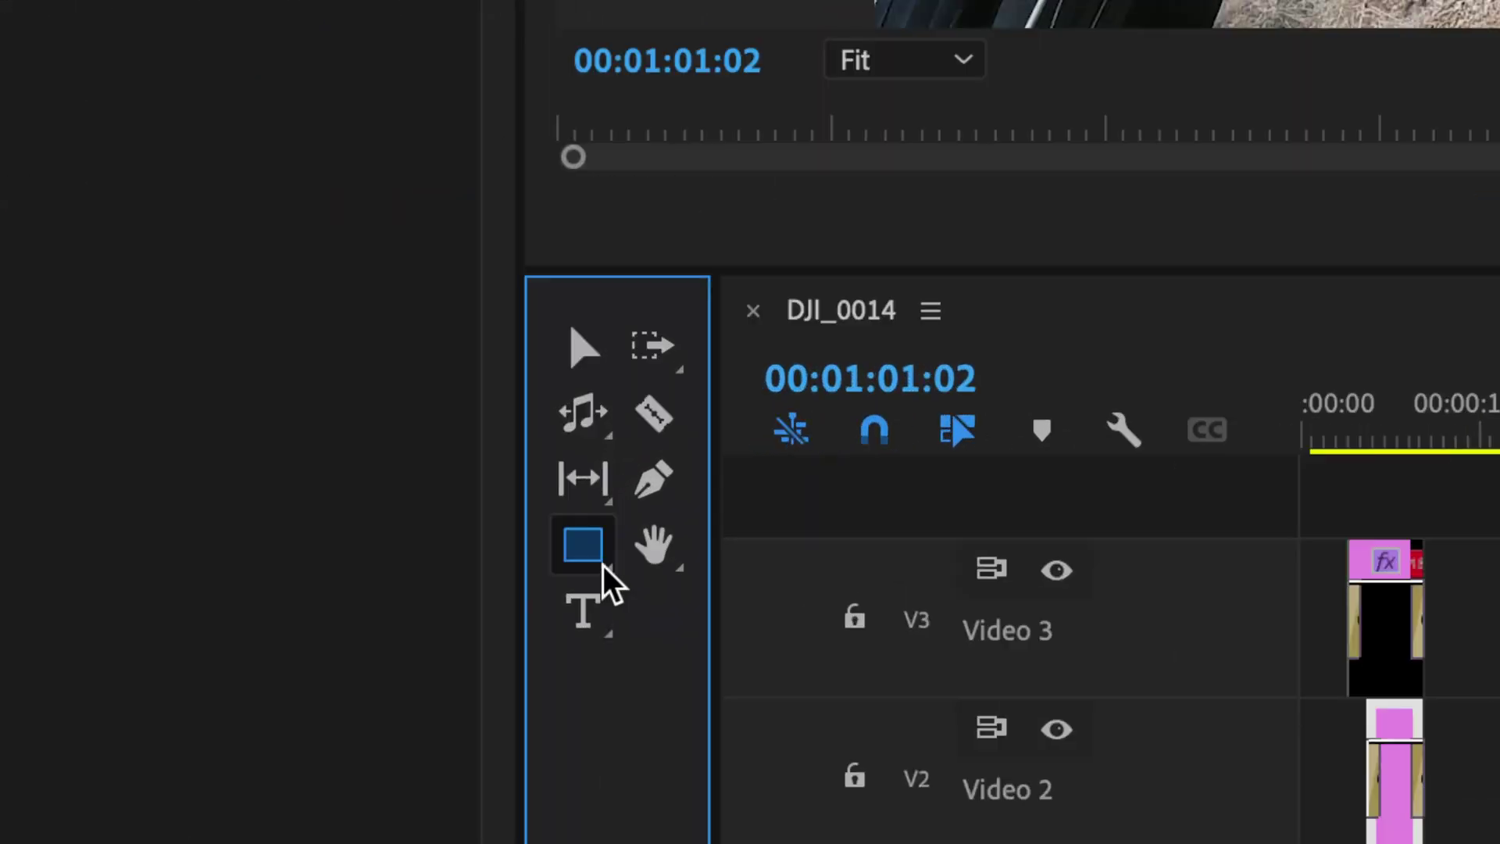
pyautogui.click(606, 565)
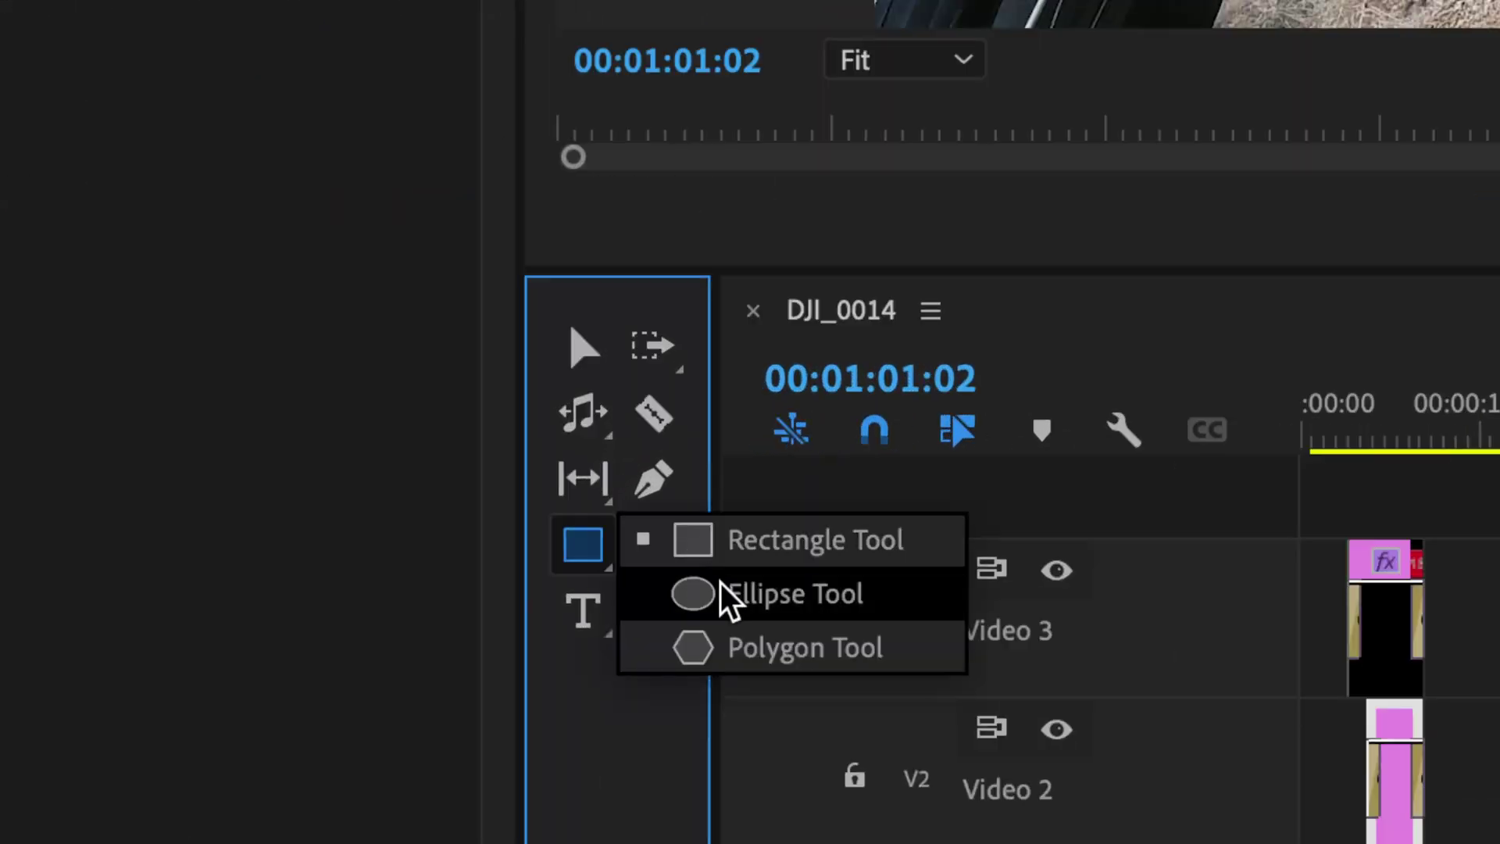
pyautogui.click(725, 647)
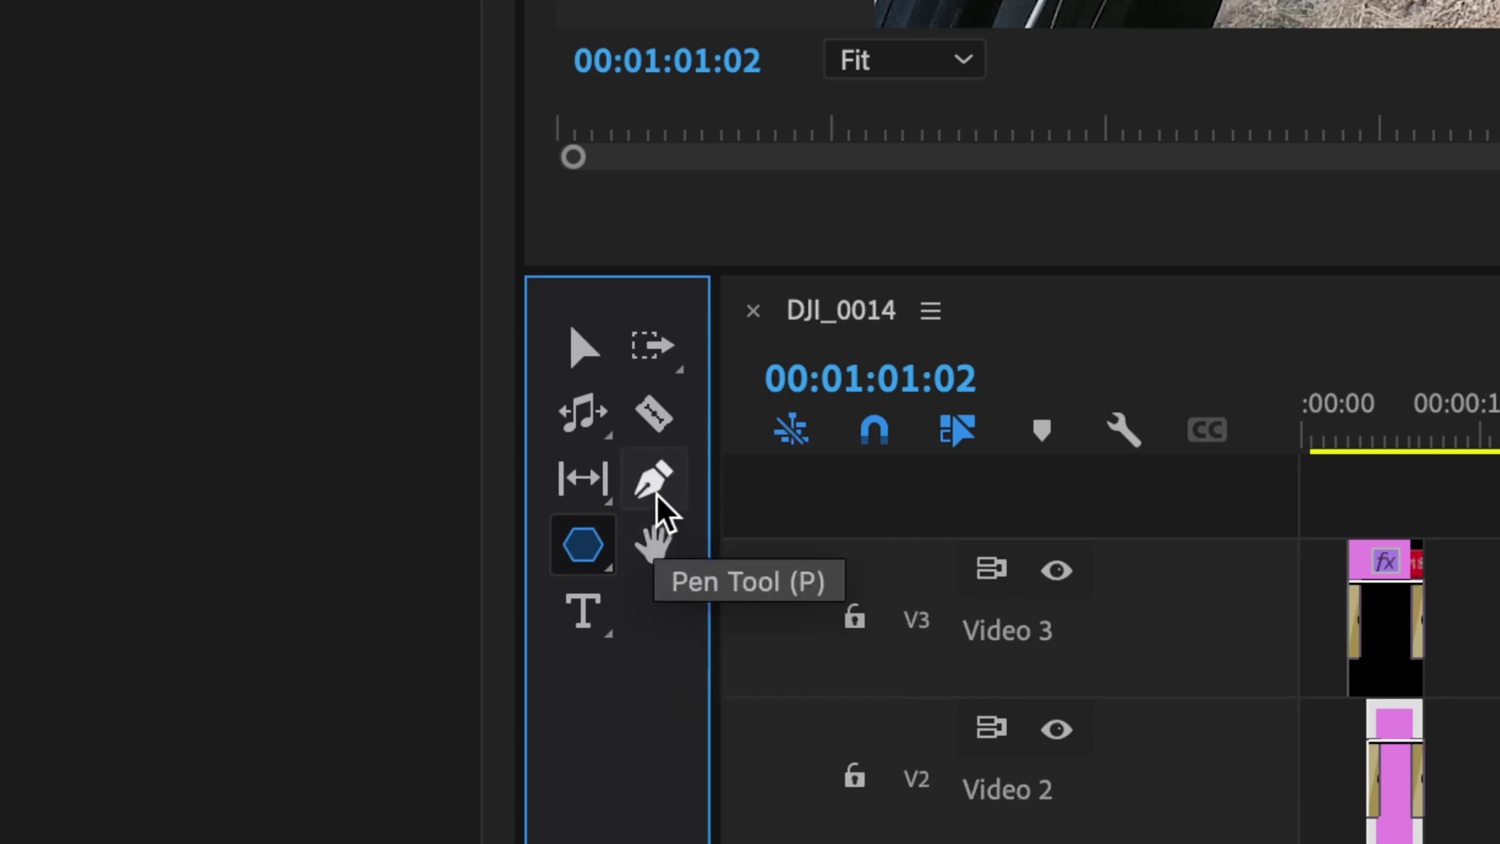
pyautogui.click(597, 556)
pyautogui.click(597, 675)
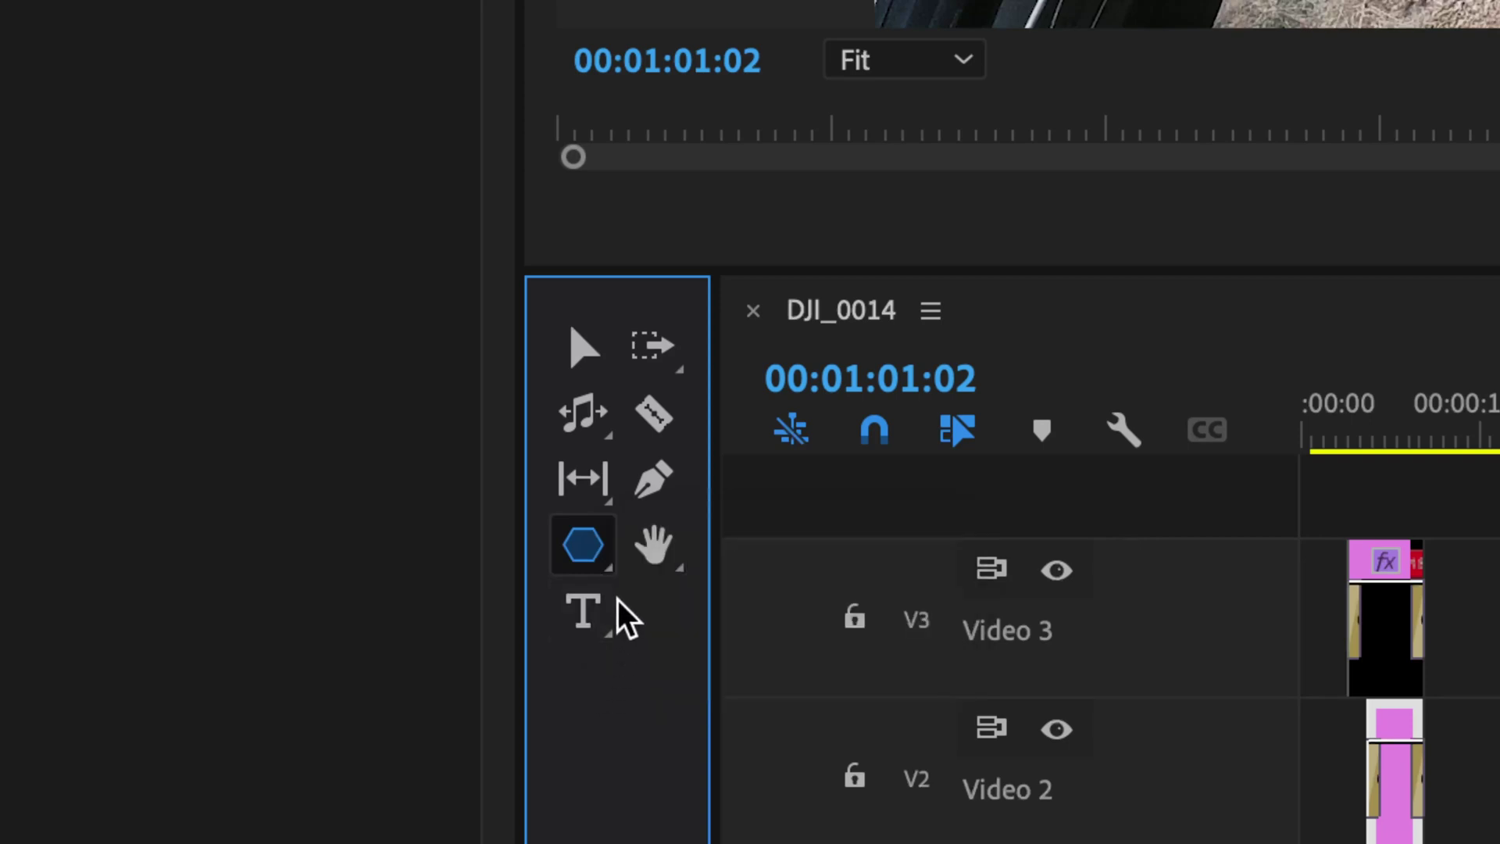
pyautogui.click(598, 550)
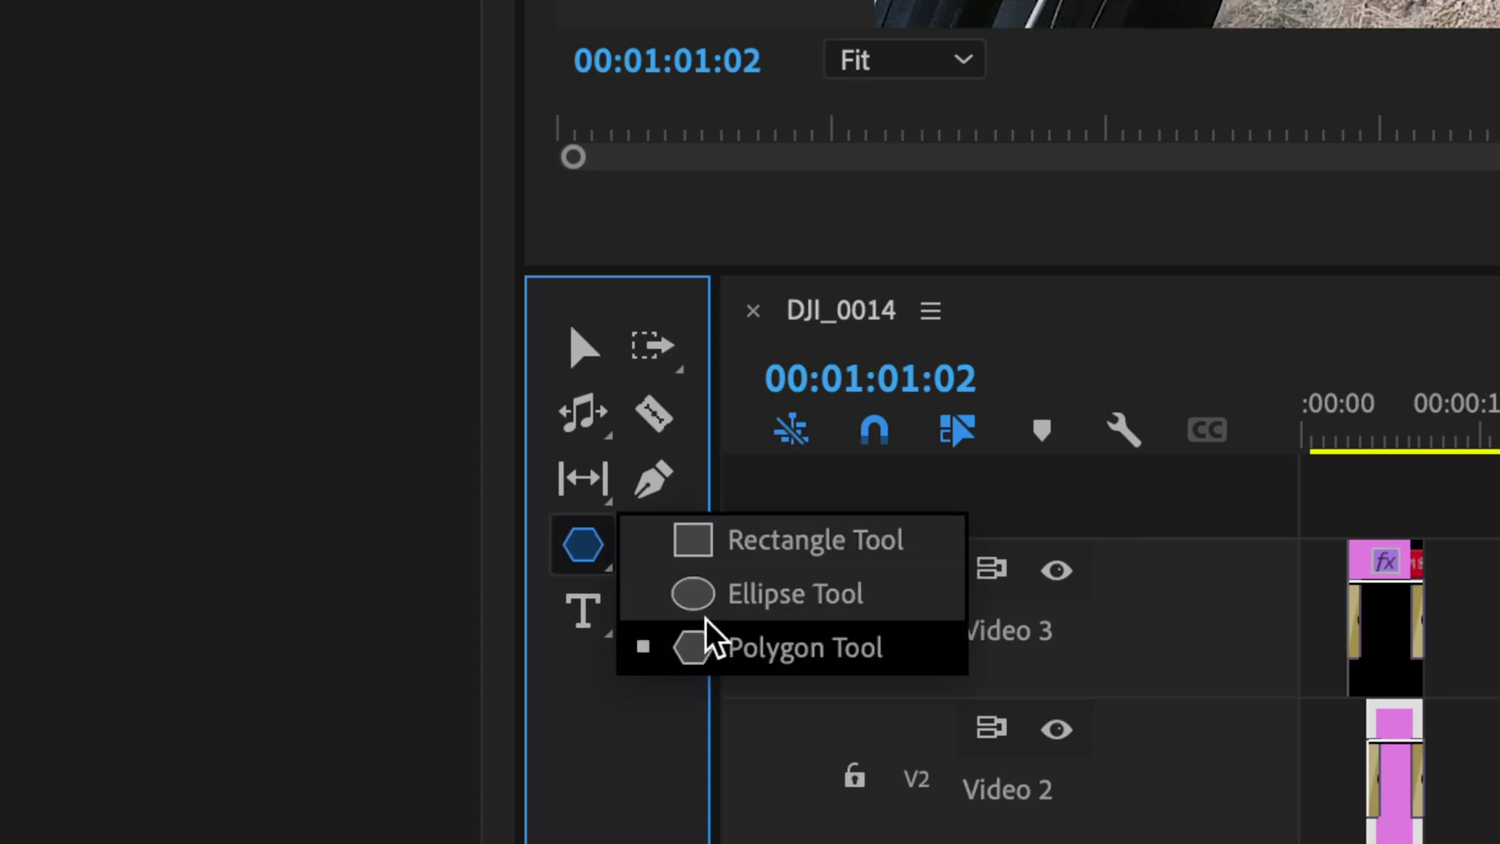
pyautogui.click(694, 645)
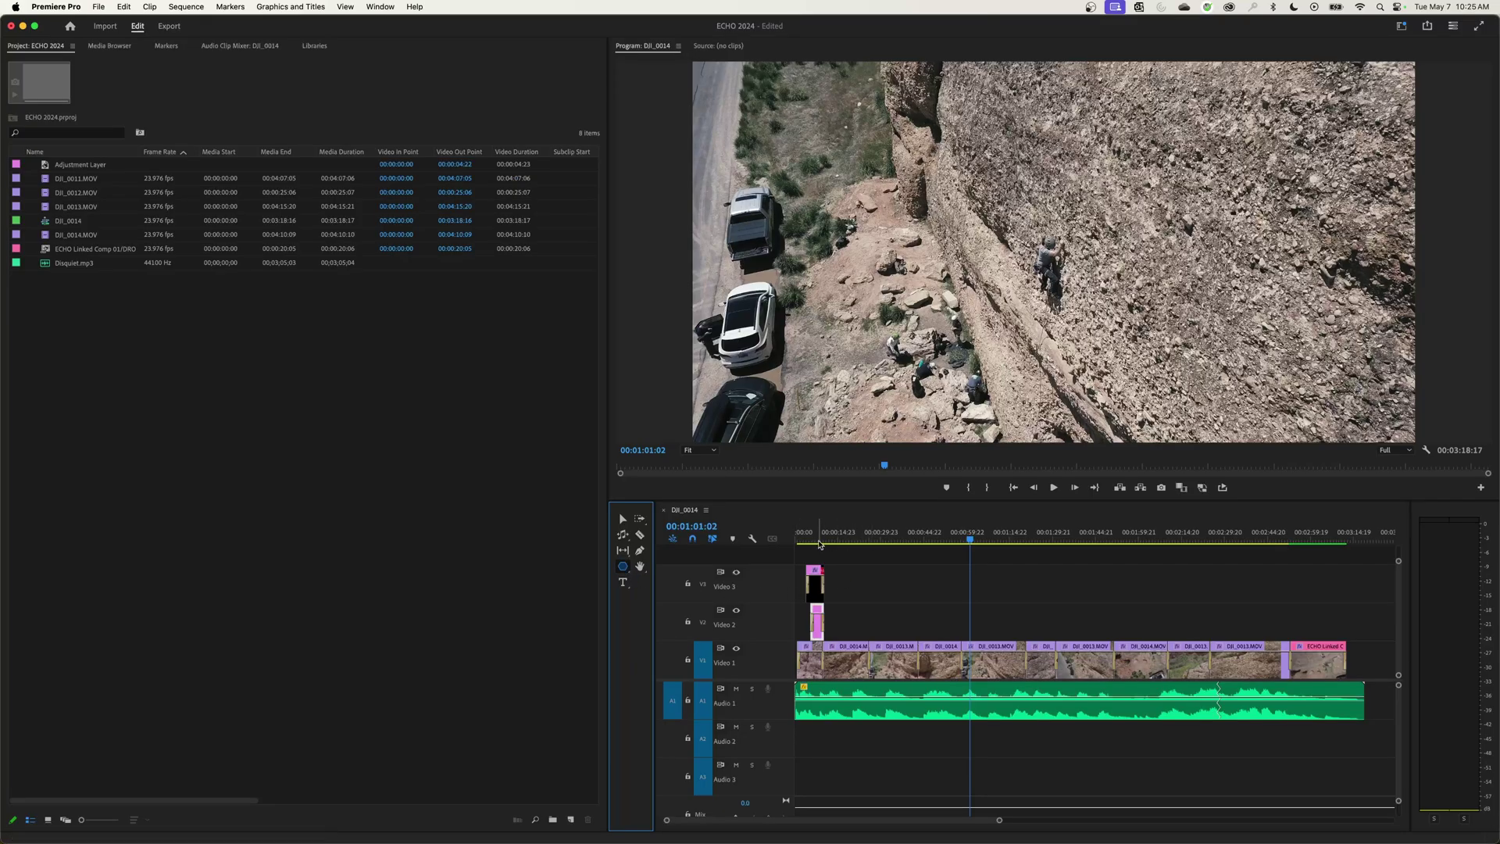
# - Play the sequence from its start to review the opening titles and their coloured rectangle backgrounds
pyautogui.moveTo(820, 537); pyautogui.dragTo(797, 538)
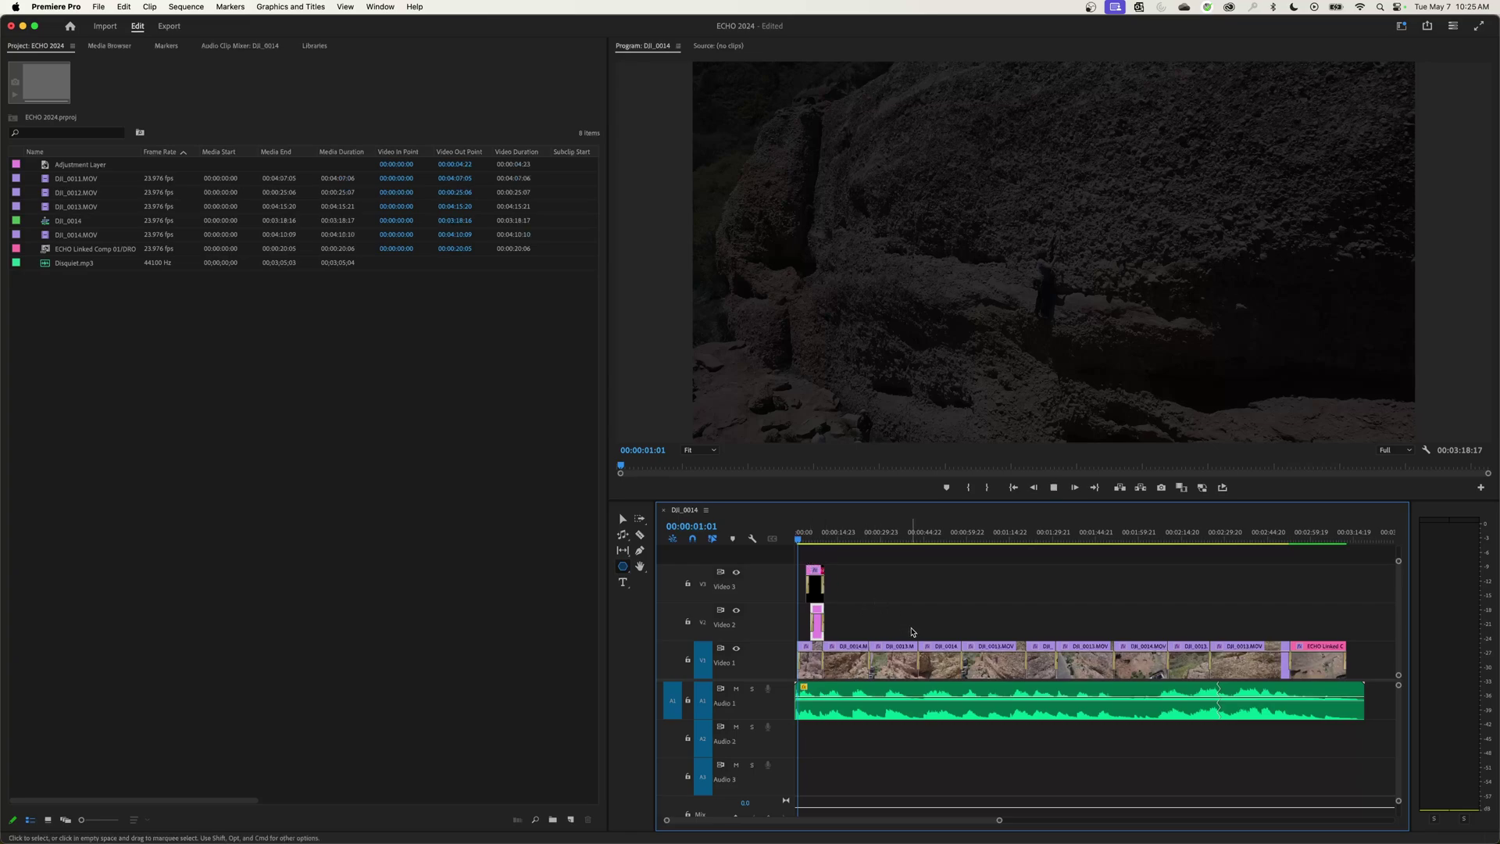
pyautogui.press('space')
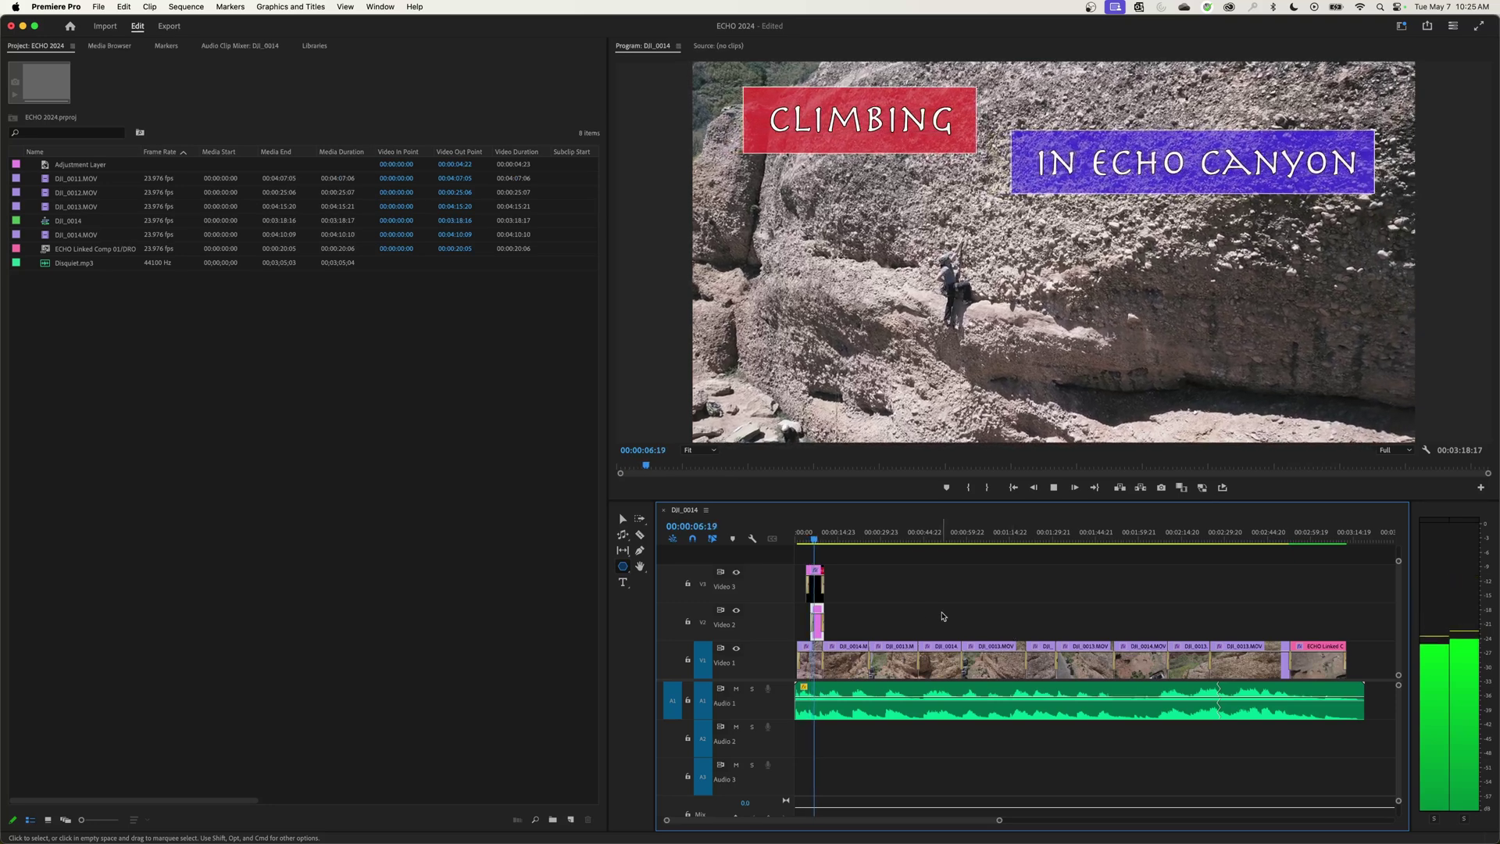
pyautogui.press('space')
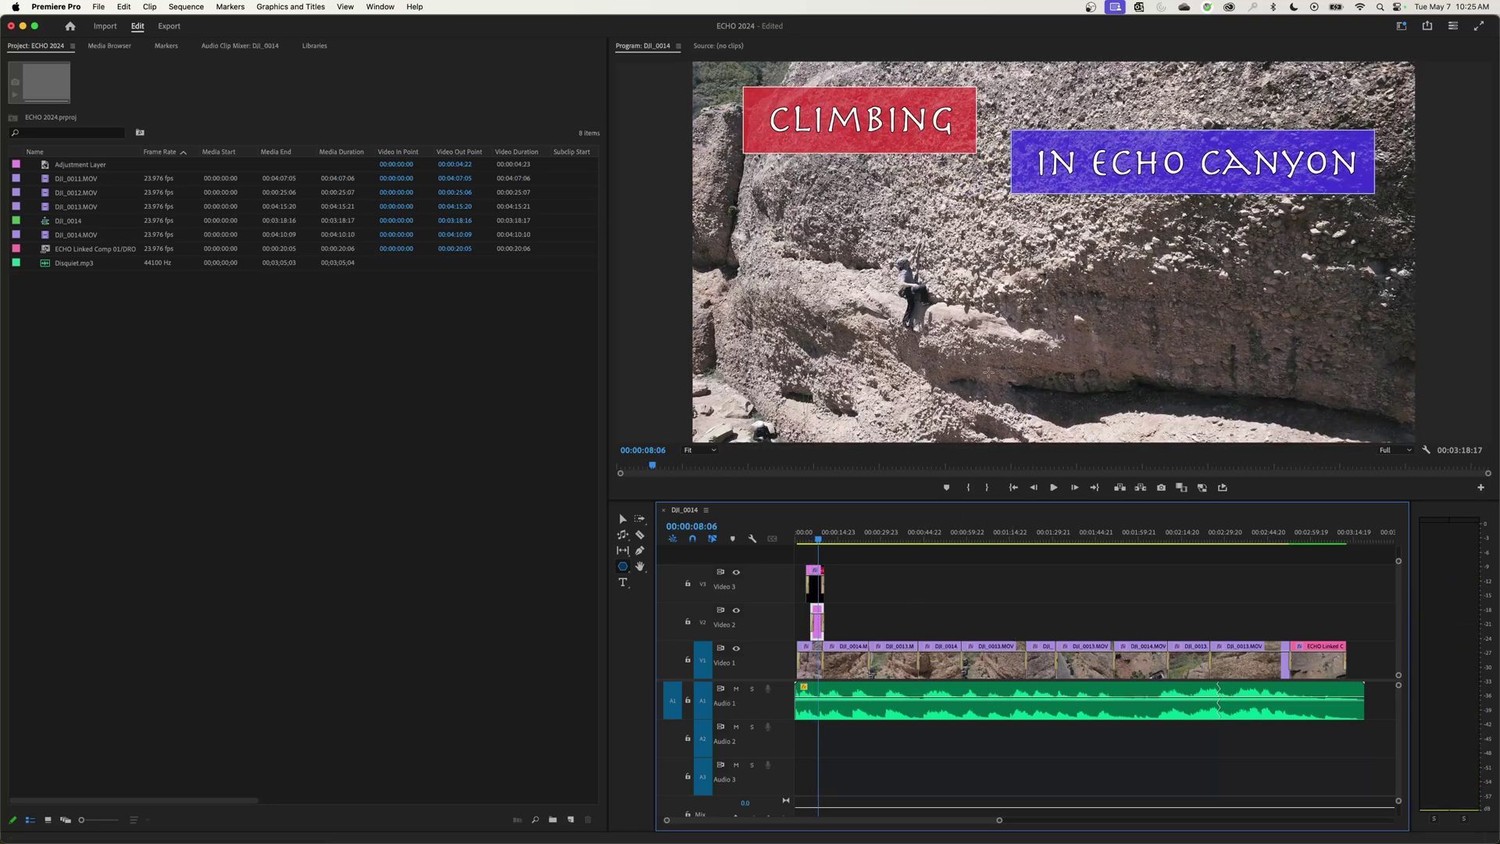
# - At 00:02:26:16, draw a rectangle about 1564 by 499 px below the climber with the Rectangle Tool
pyautogui.click(623, 565)
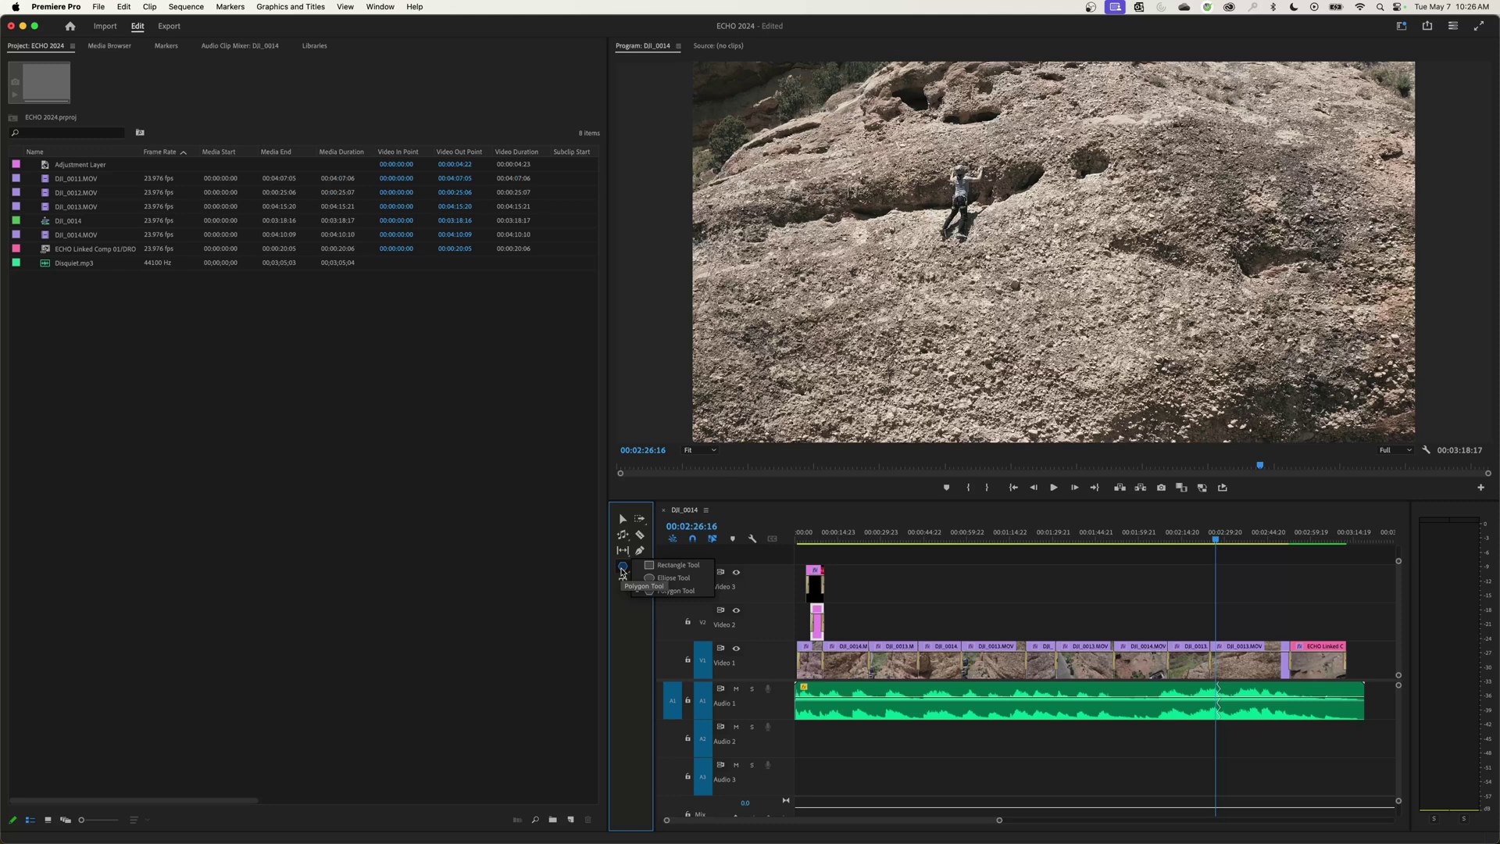
pyautogui.click(673, 564)
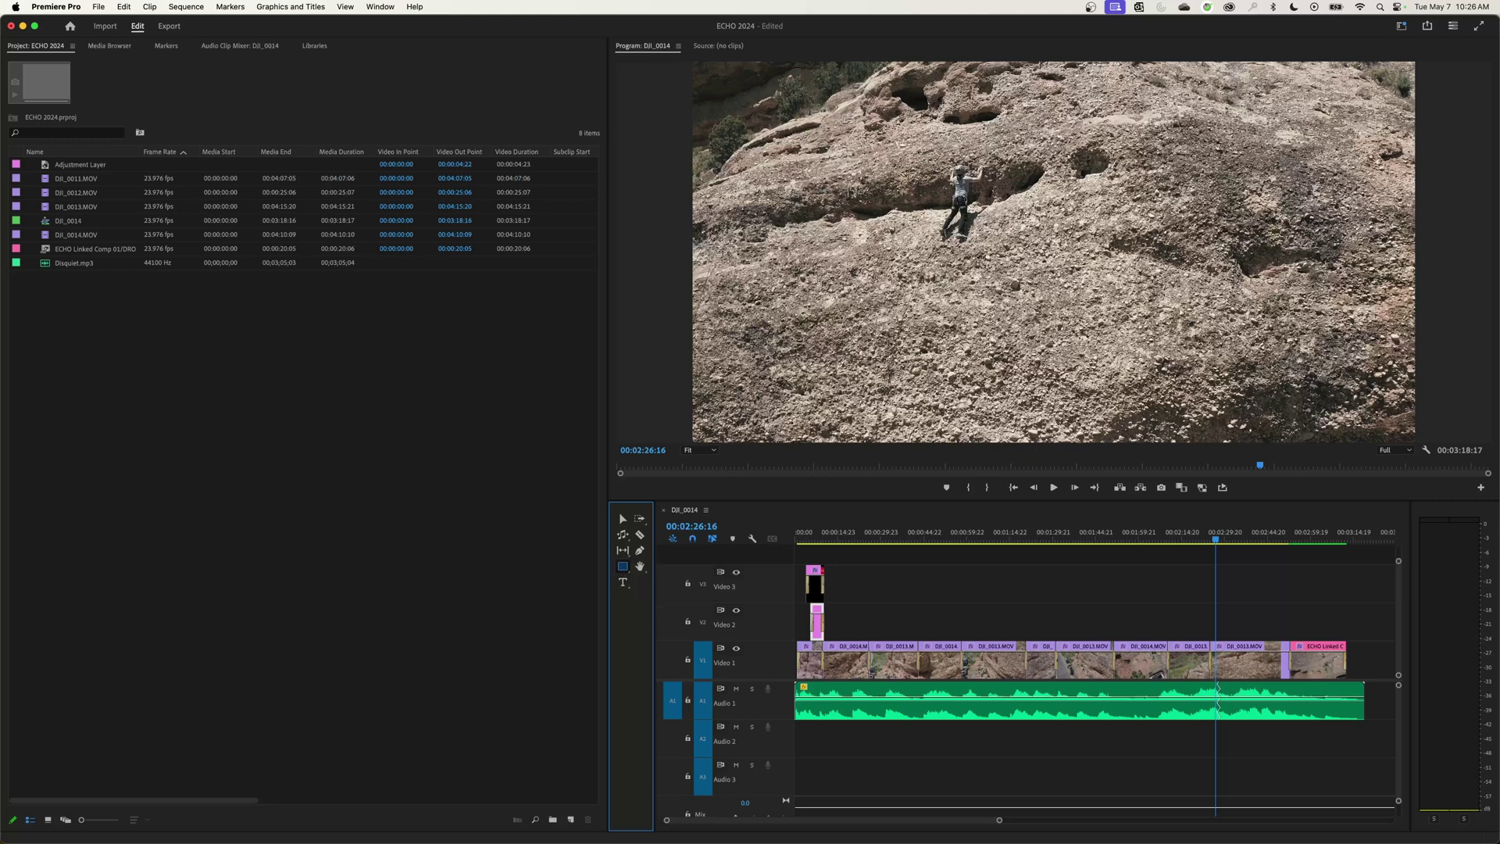
pyautogui.moveTo(815, 274)
pyautogui.mouseDown()
pyautogui.moveTo(1003, 364)
pyautogui.moveTo(1084, 381)
pyautogui.moveTo(1093, 364)
pyautogui.mouseUp()
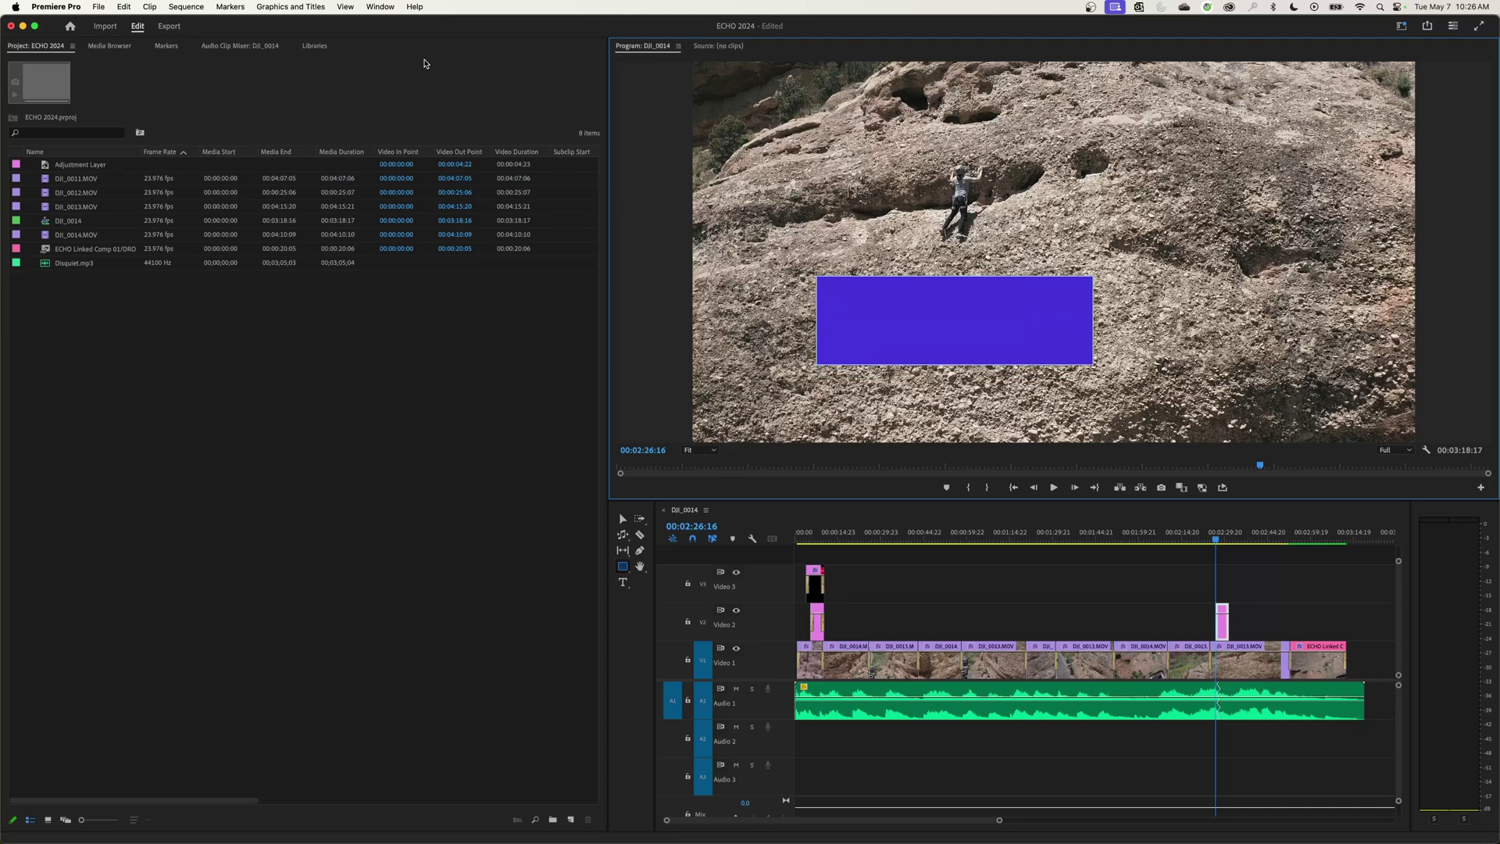
# - Switch to the Captions and Graphics workspace
pyautogui.click(380, 7)
pyautogui.moveTo(383, 25)
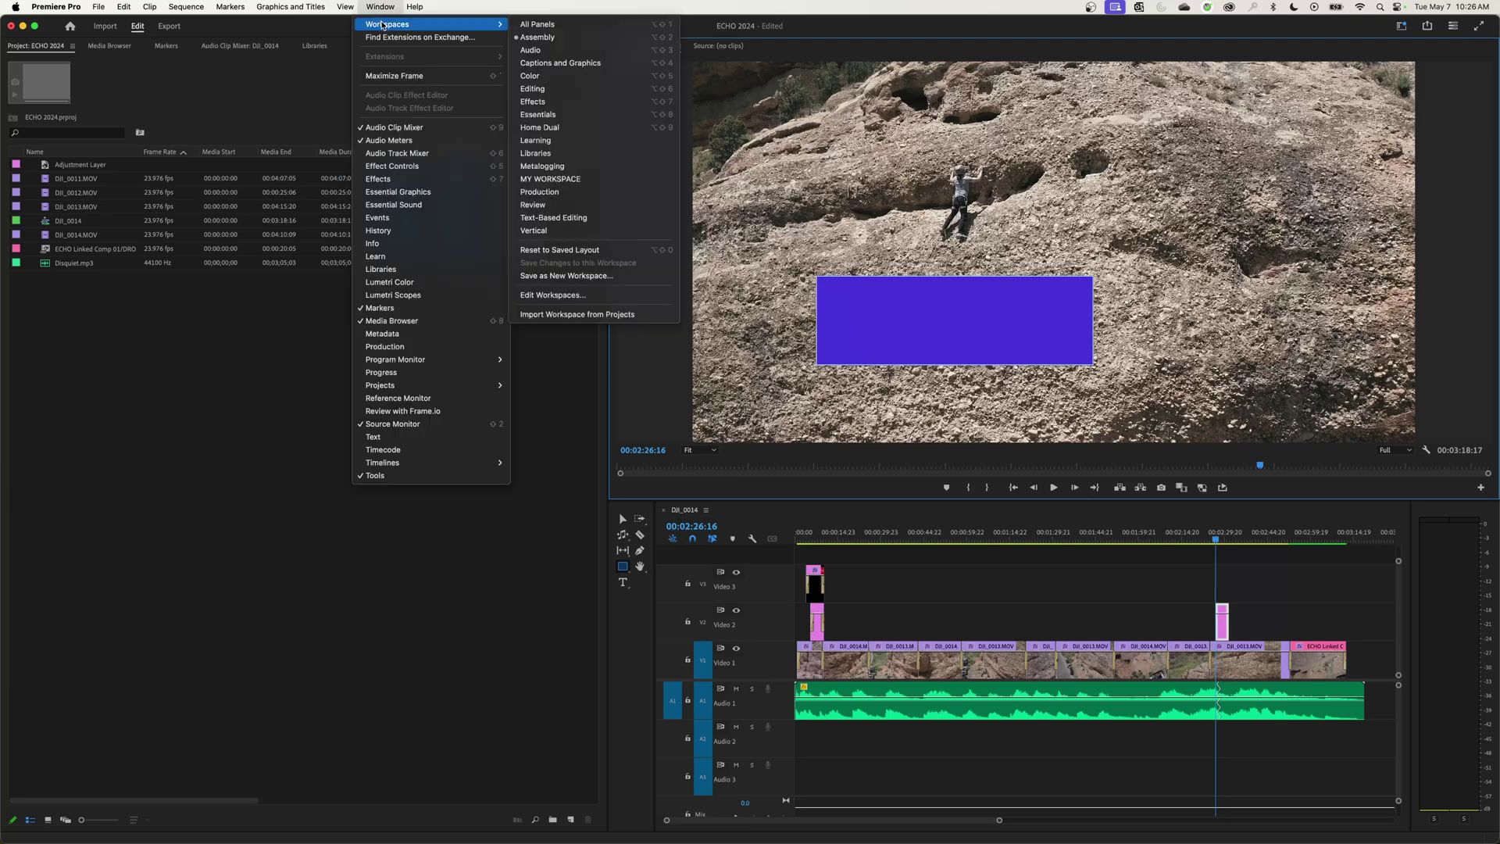
pyautogui.click(574, 63)
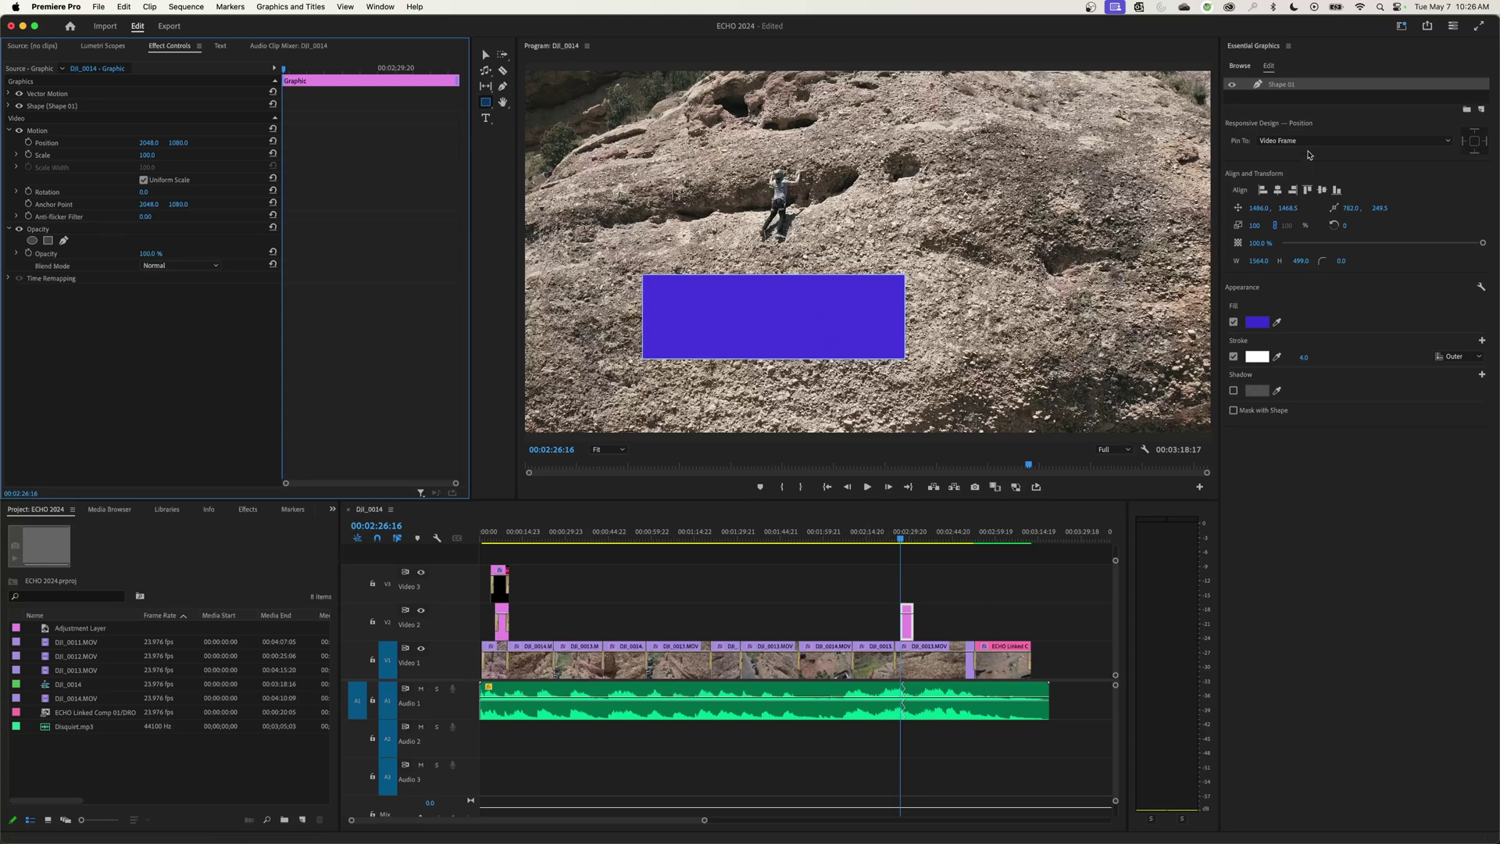
# - Select the Shape 01 layer and change its fill colour to dark red 801212
pyautogui.doubleClick(1275, 84)
pyautogui.press('Return')
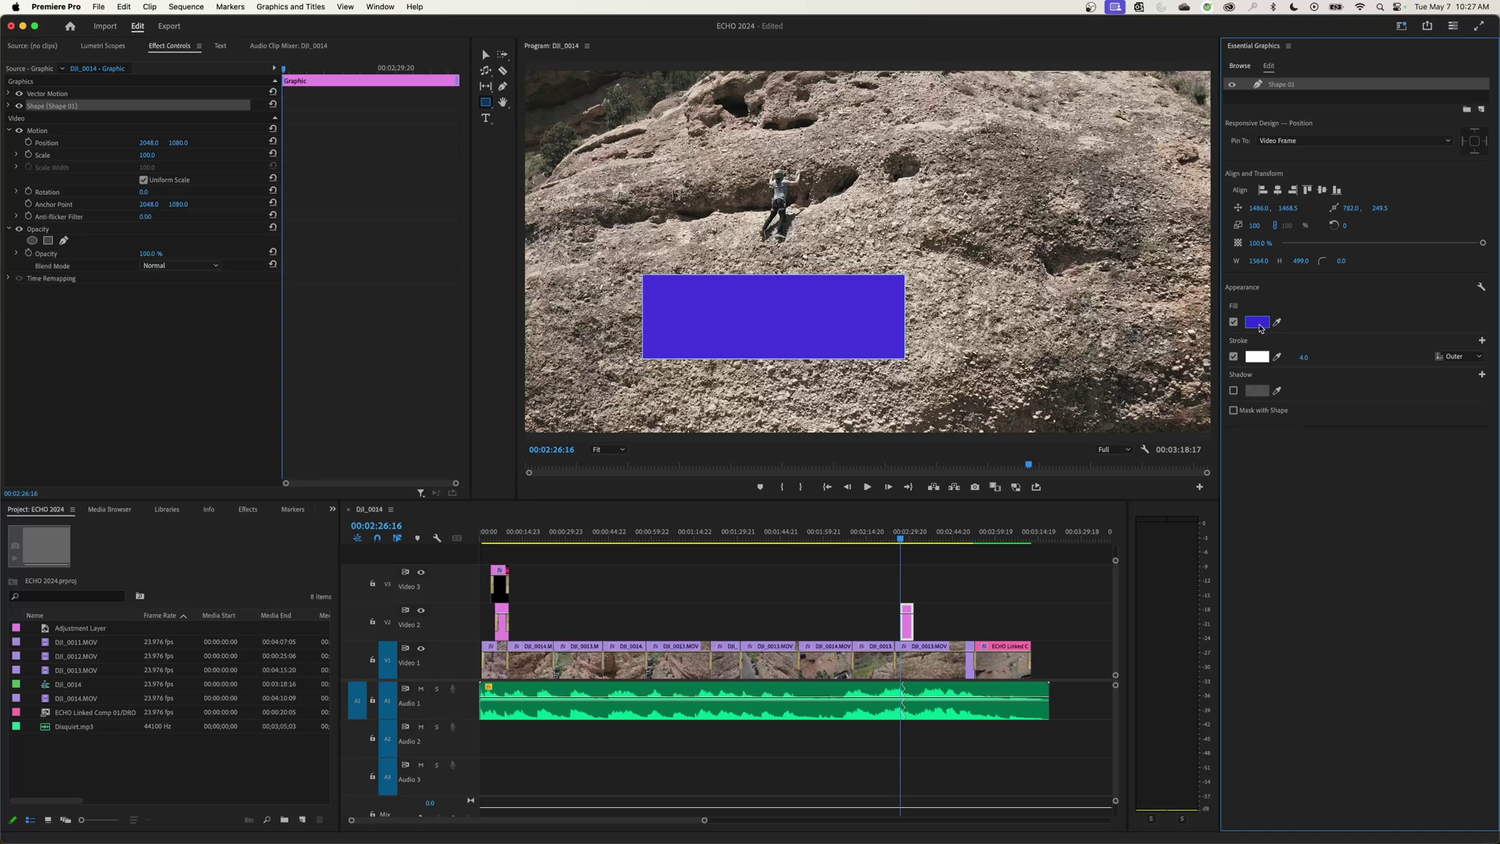
pyautogui.click(1257, 323)
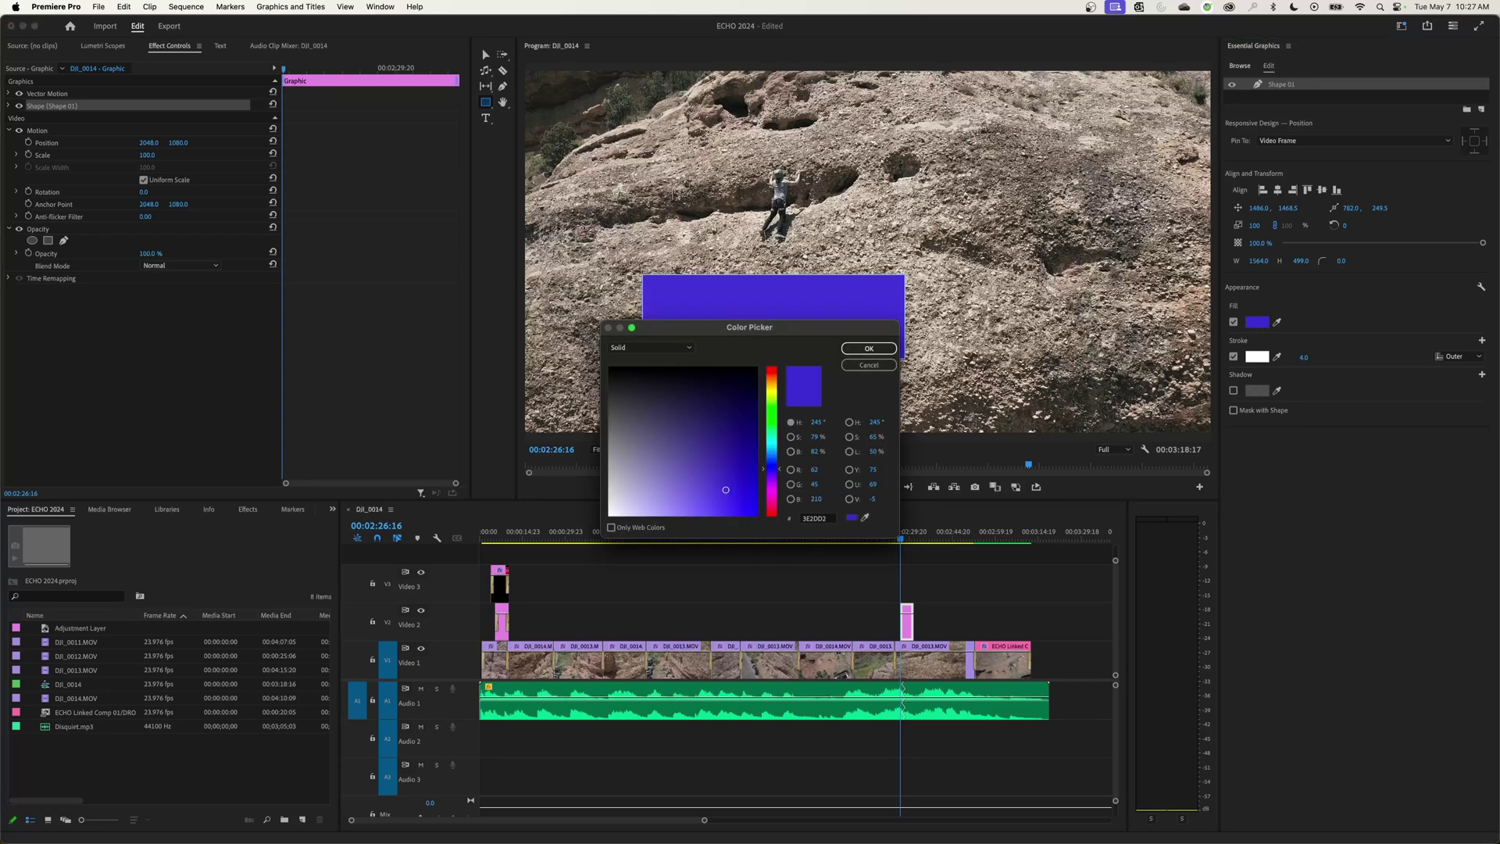
pyautogui.moveTo(738, 486); pyautogui.dragTo(737, 442)
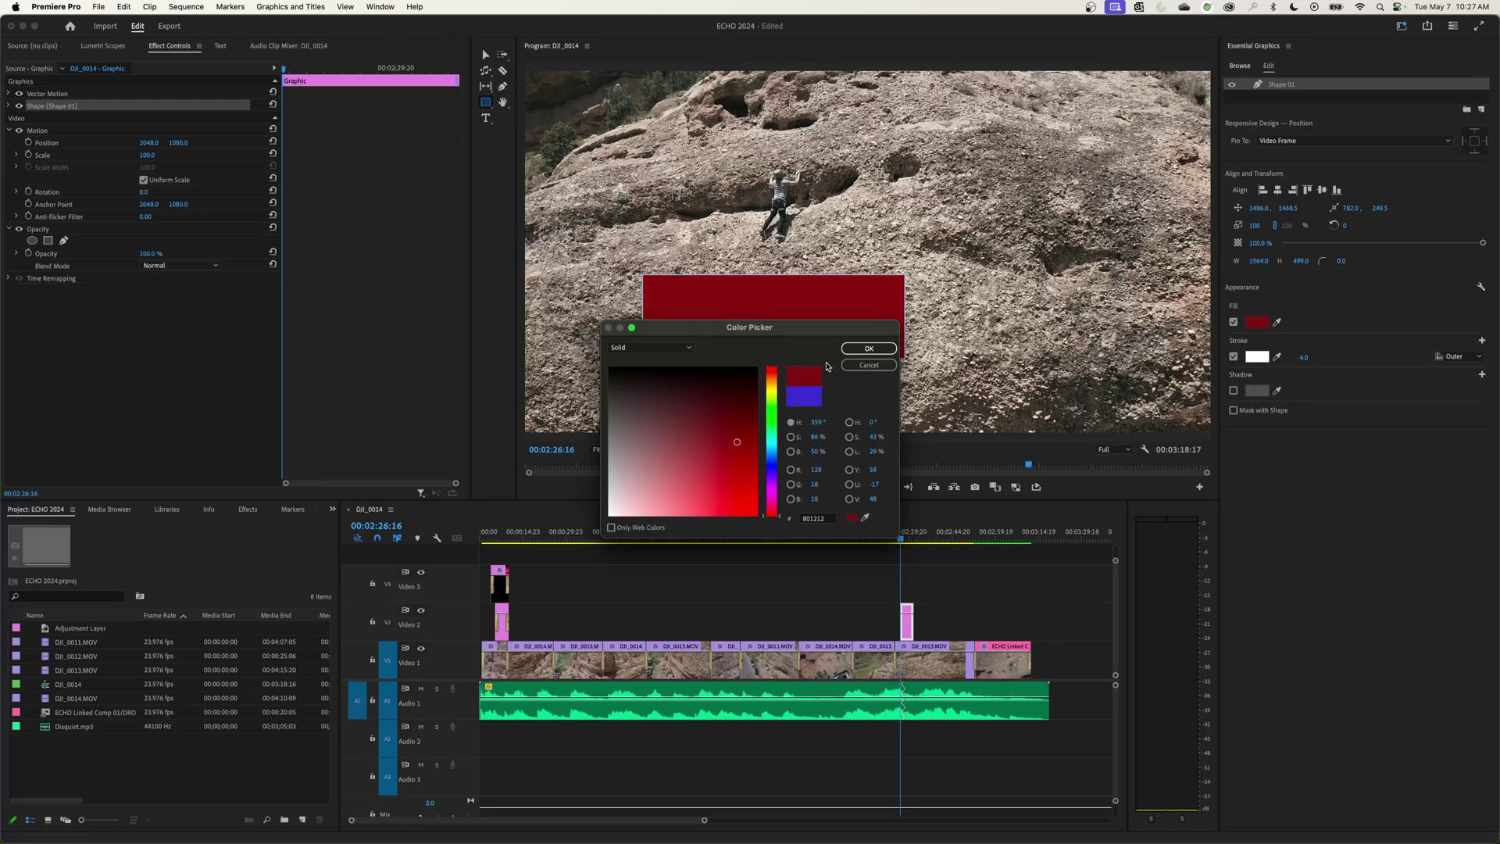
pyautogui.click(869, 349)
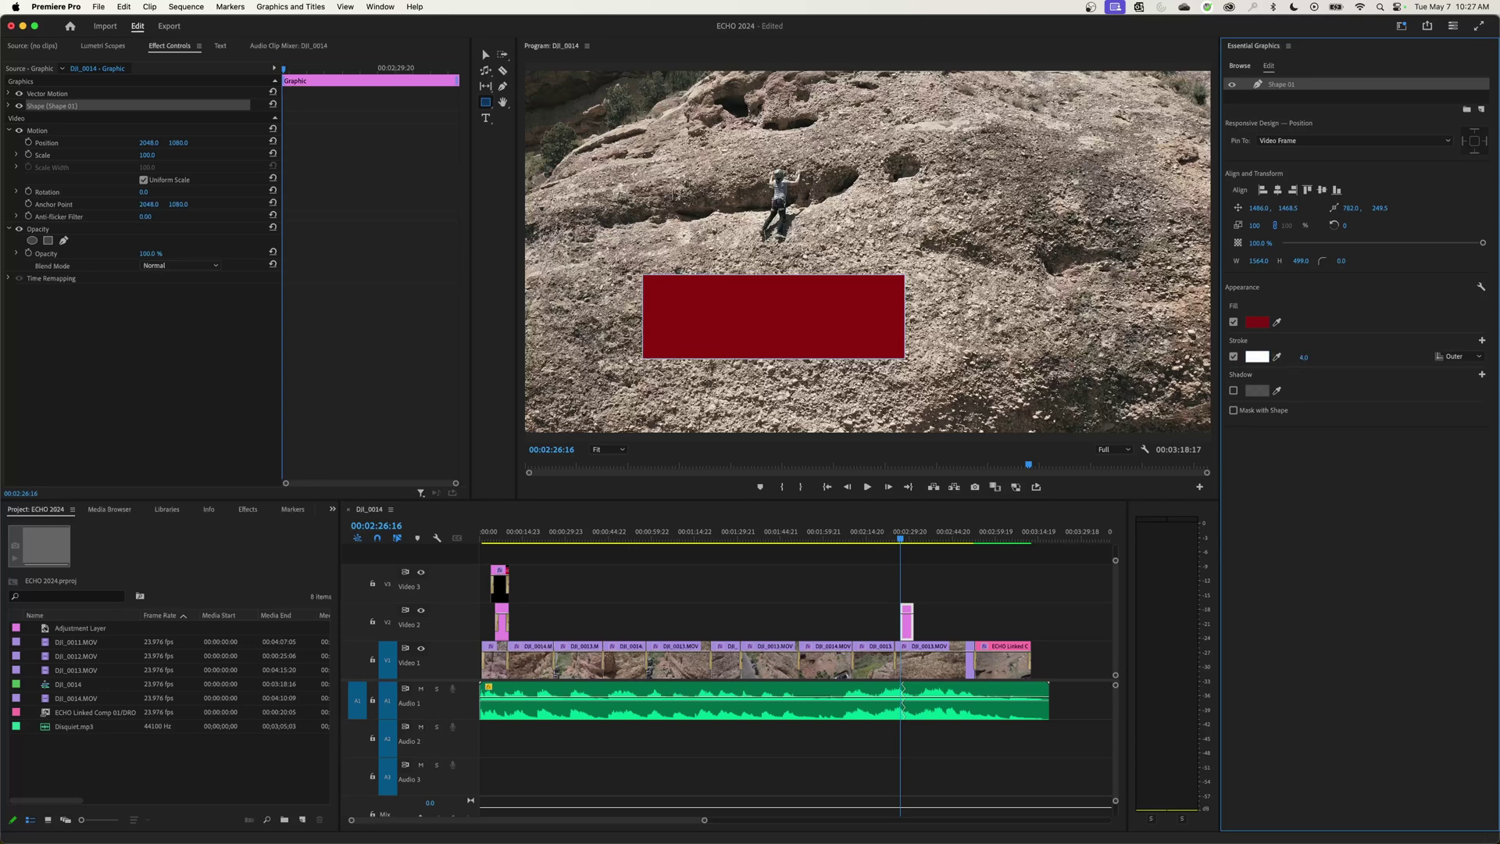
# - Try a thicker black stroke on the red rectangle and turn the stroke off
pyautogui.moveTo(1306, 357)
pyautogui.mouseDown()
pyautogui.moveTo(1336, 357)
pyautogui.moveTo(1320, 357)
pyautogui.mouseUp()
pyautogui.press('super+z')
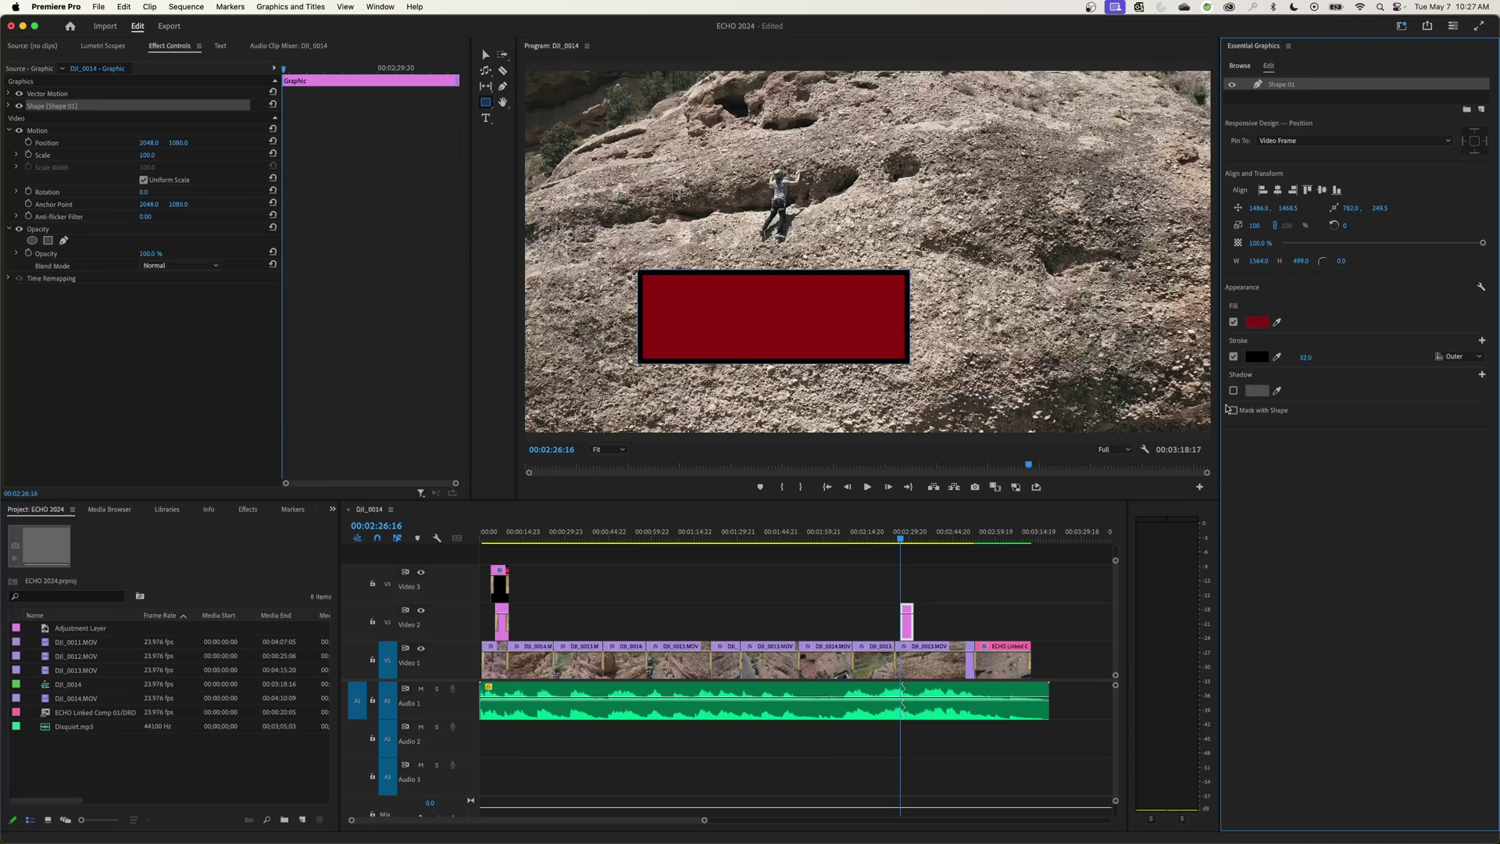
pyautogui.click(1233, 356)
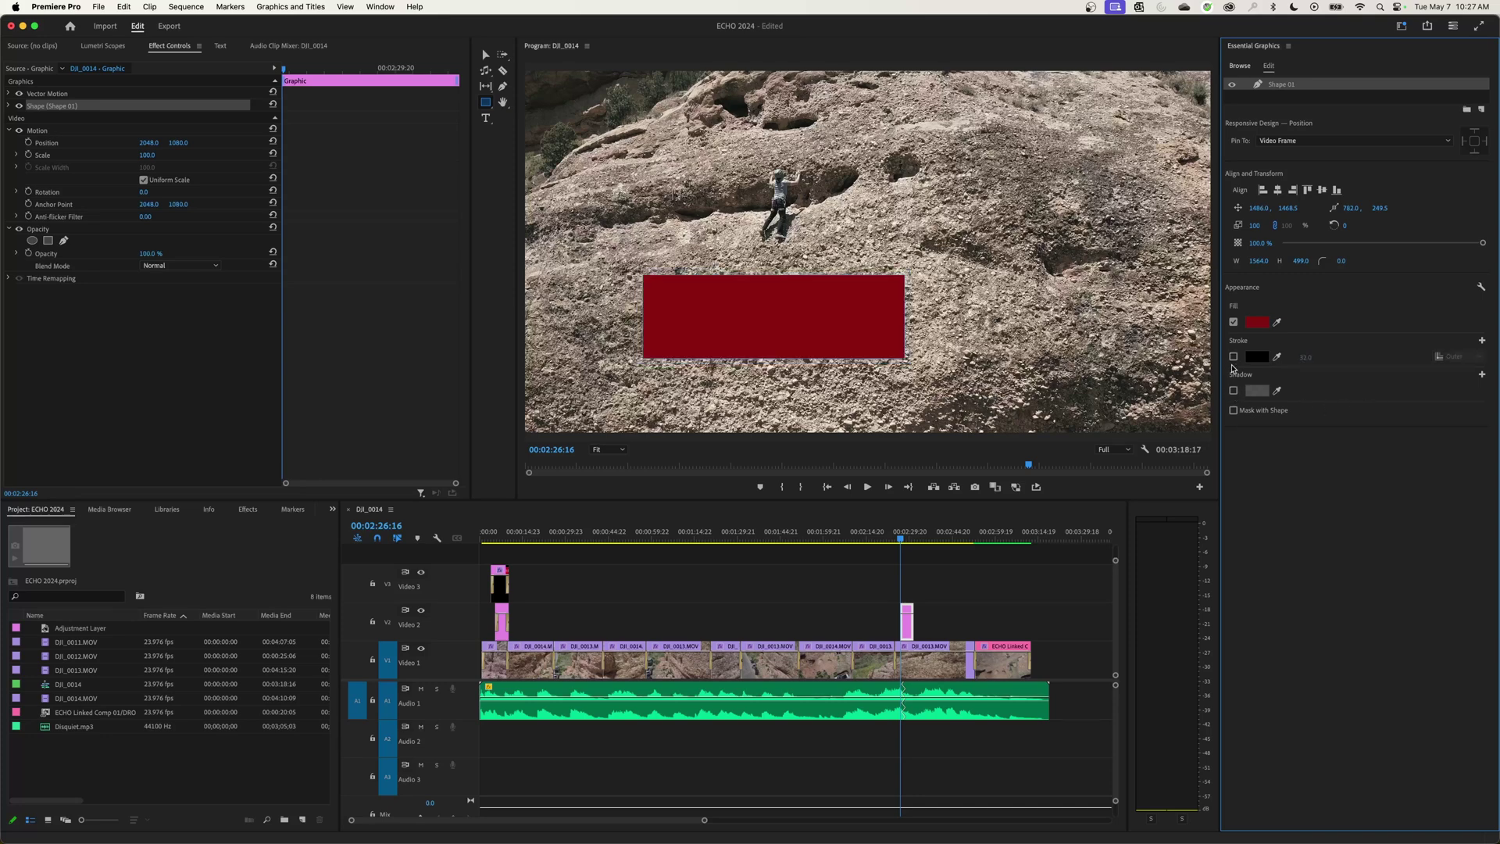
# - Enable a shadow on the red rectangle and set the shadow colour to near-black
pyautogui.click(1234, 391)
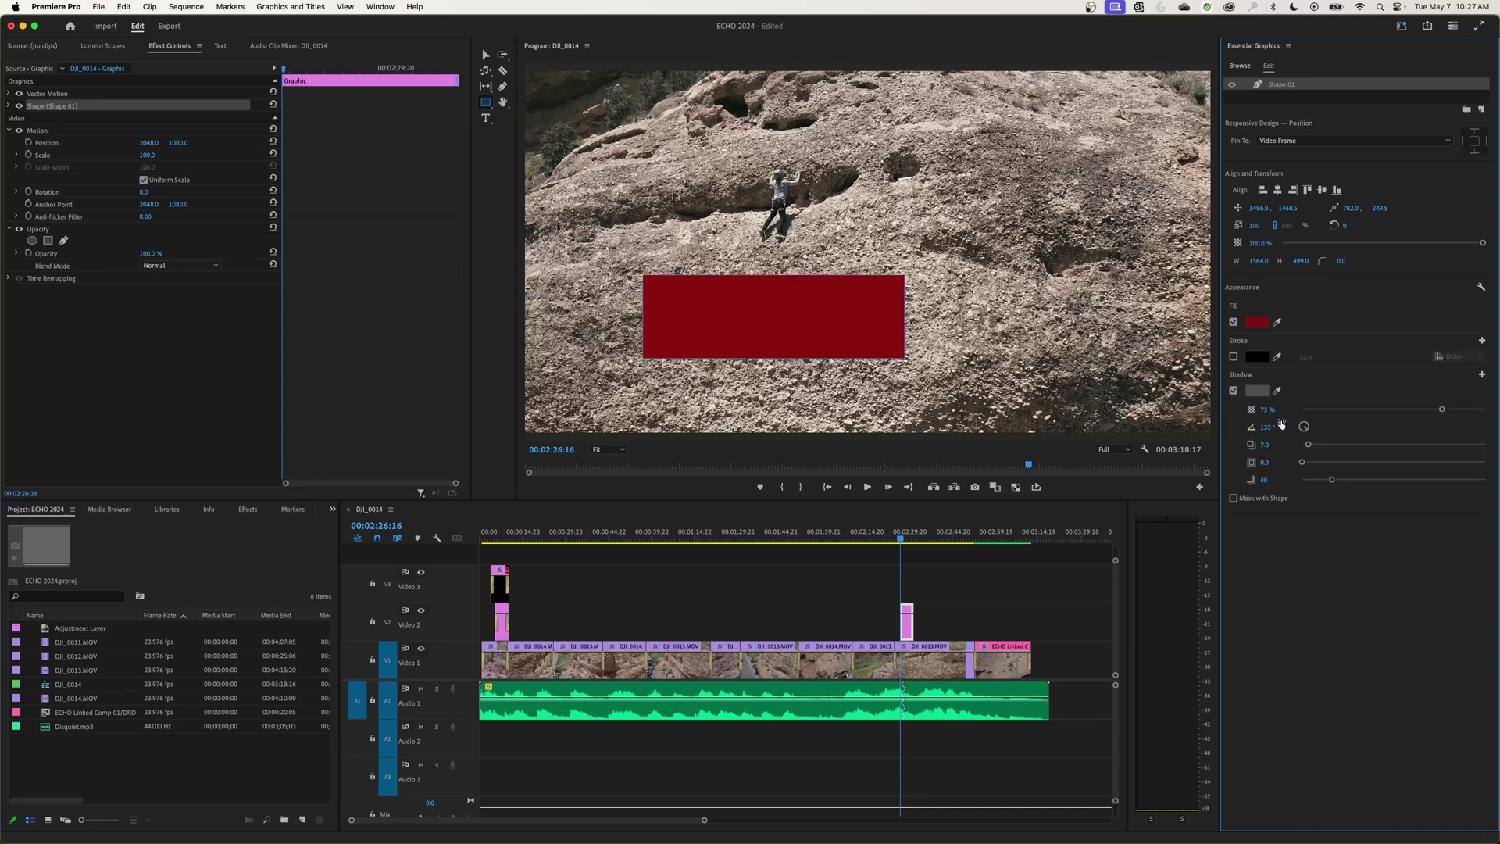
pyautogui.click(1257, 391)
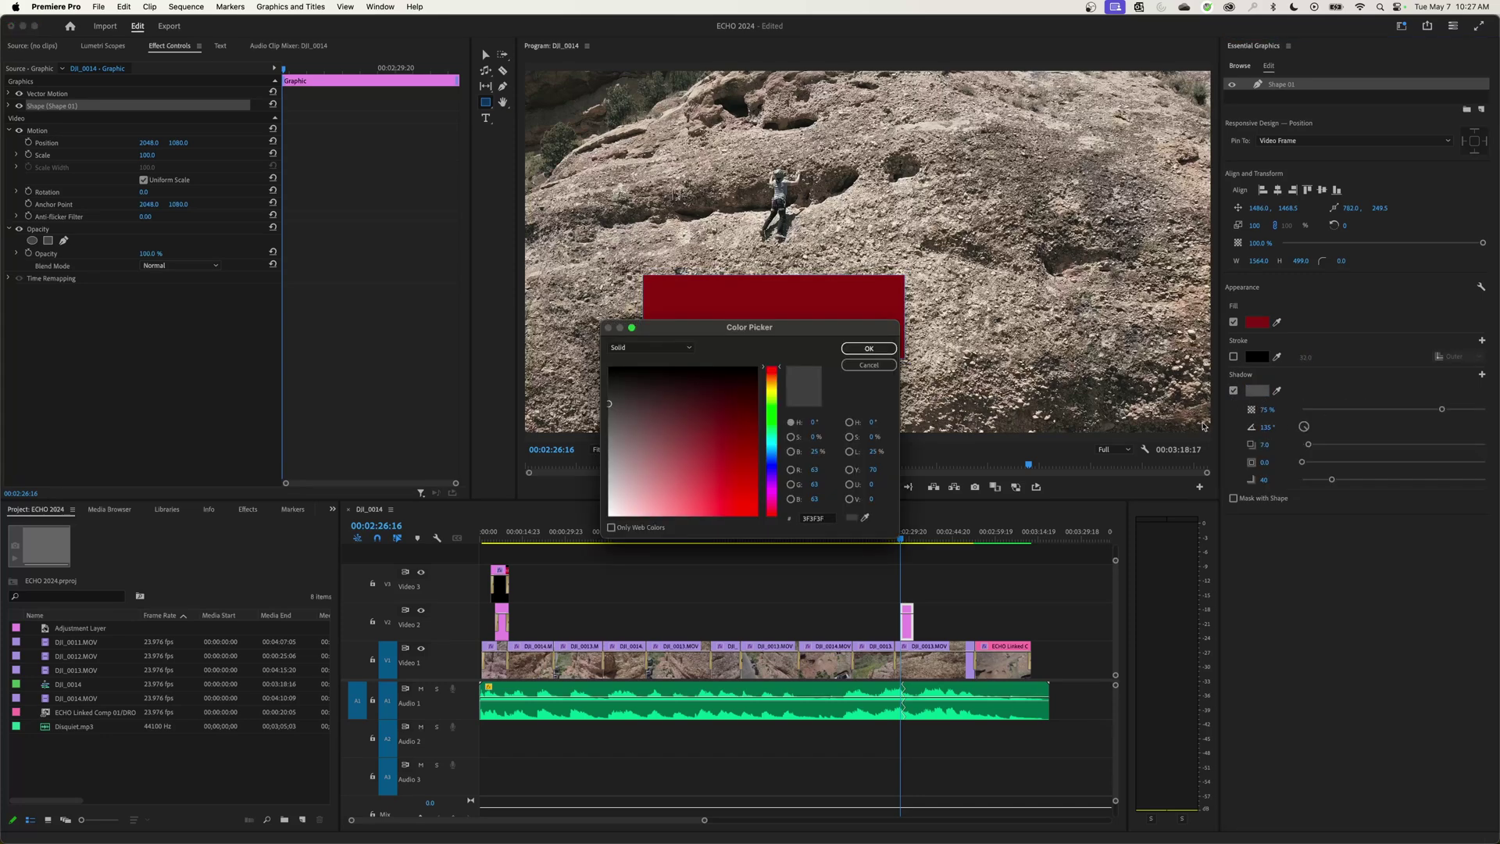
pyautogui.click(702, 462)
pyautogui.click(868, 348)
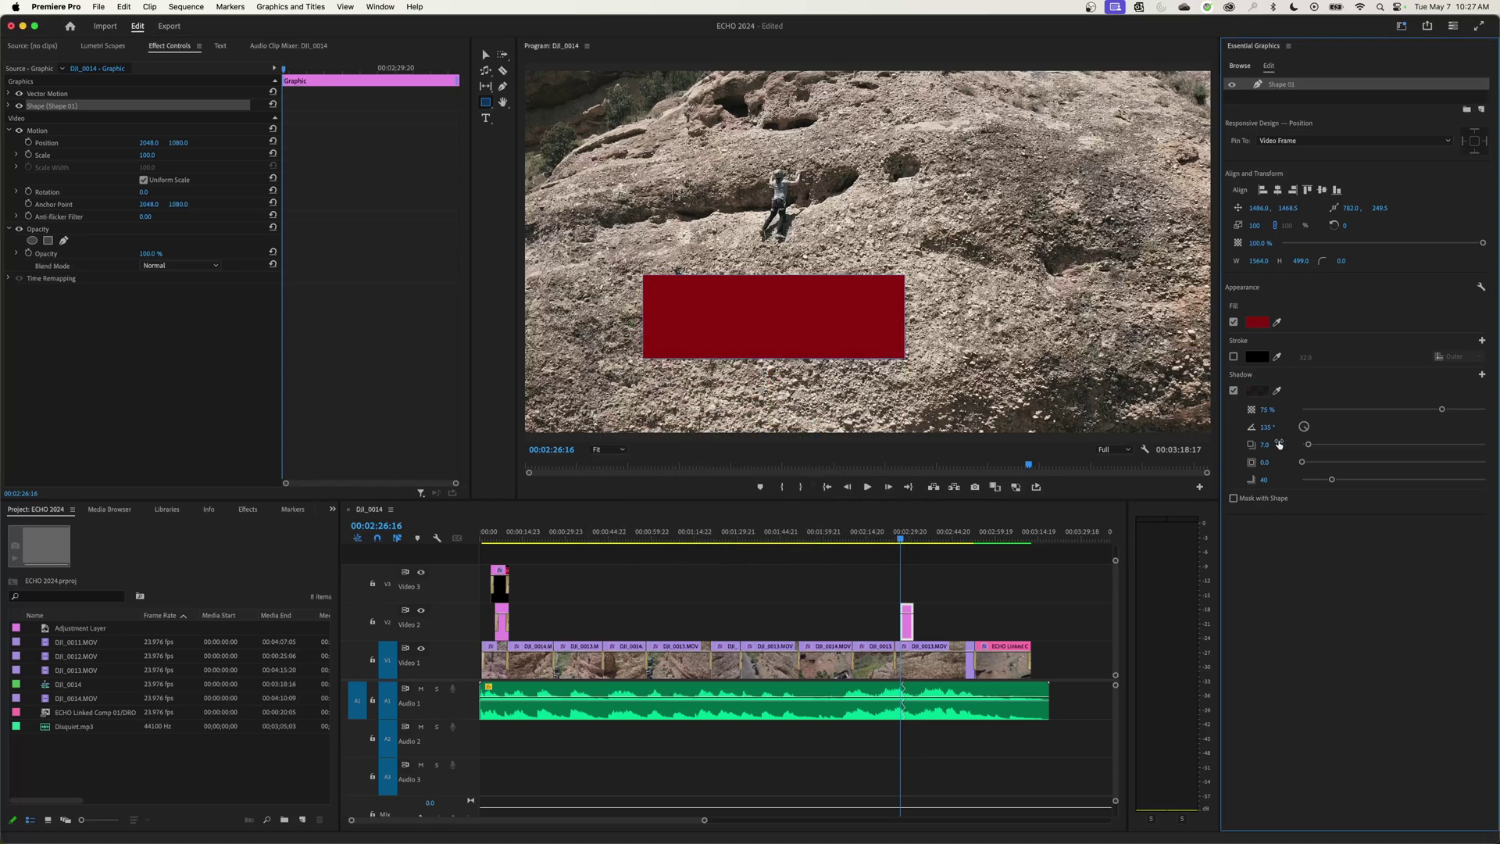
# - Set the rectangle's shadow opacity to 84% and its shadow distance to 45.2
pyautogui.click(1429, 409)
pyautogui.moveTo(1308, 443); pyautogui.dragTo(1342, 452)
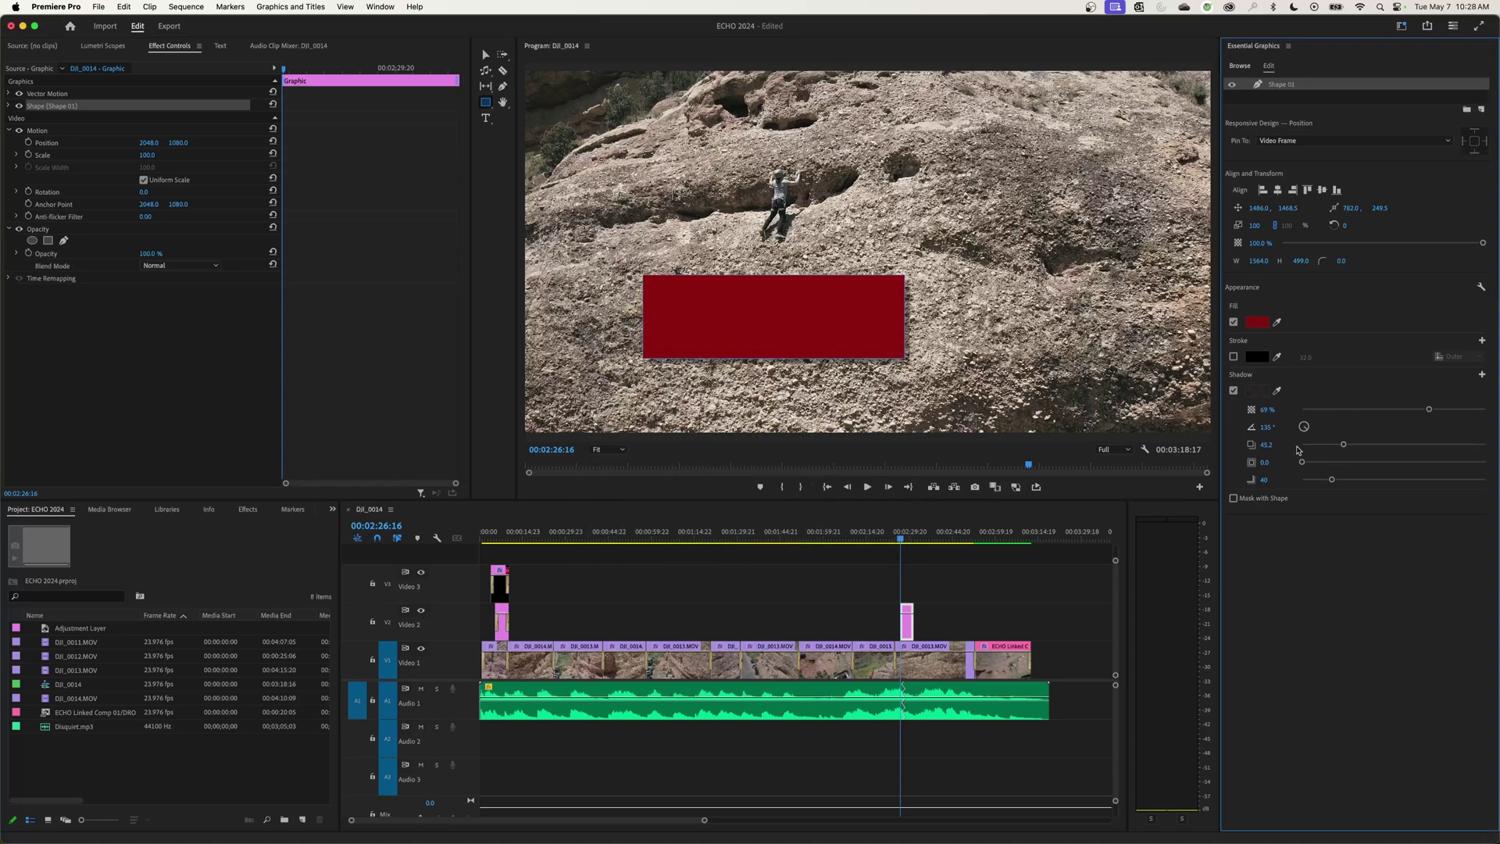
pyautogui.moveTo(1429, 415)
pyautogui.mouseDown()
pyautogui.moveTo(1457, 423)
pyautogui.moveTo(1446, 428)
pyautogui.mouseUp()
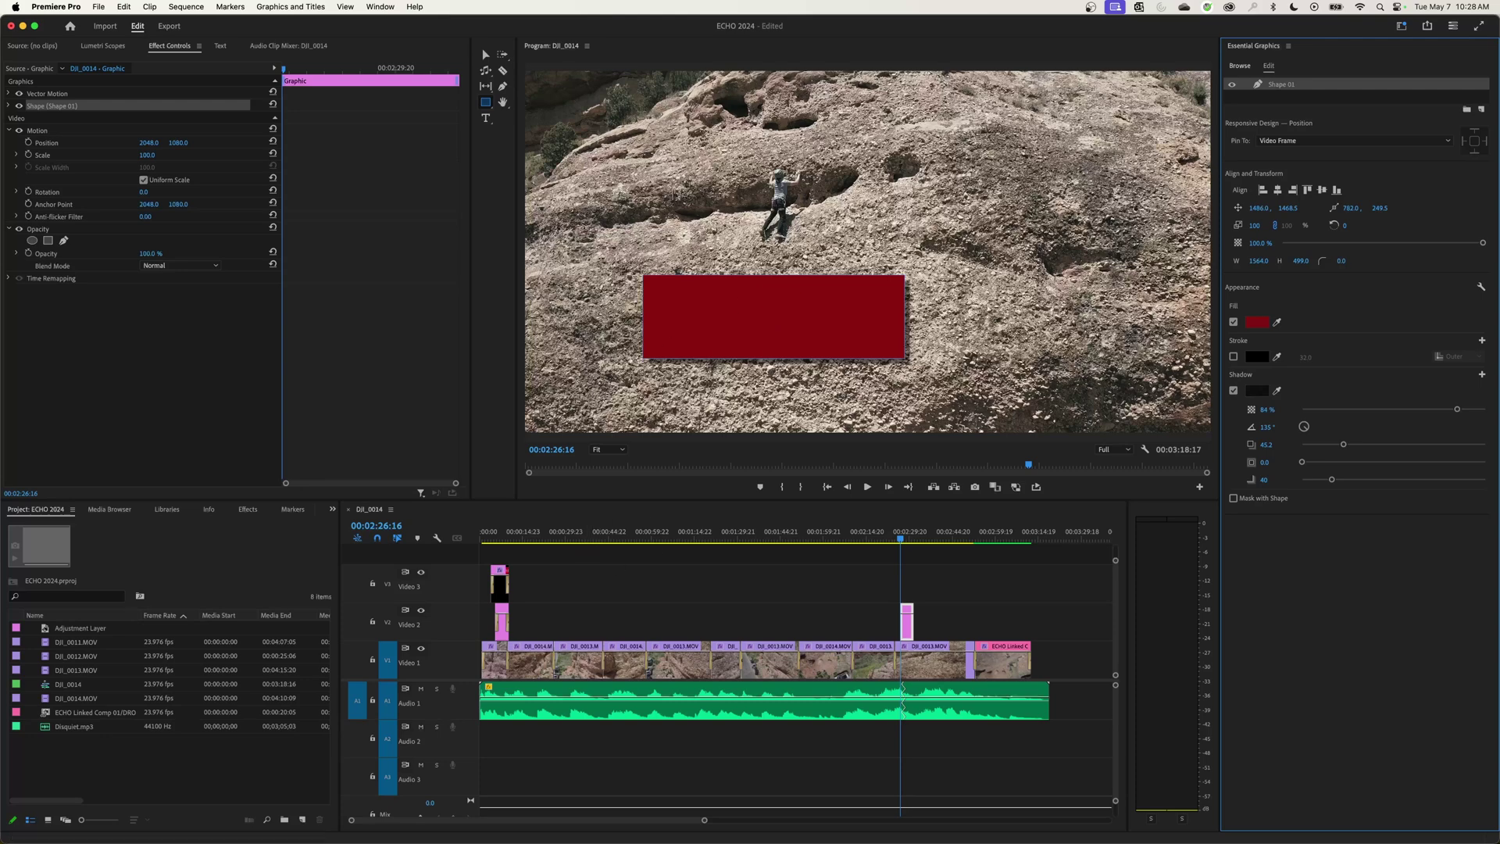
# - Draw a square about 1183 by 1183 px to the right of the climber, replacing a first freehand rectangle
pyautogui.moveTo(941, 151); pyautogui.dragTo(1054, 257)
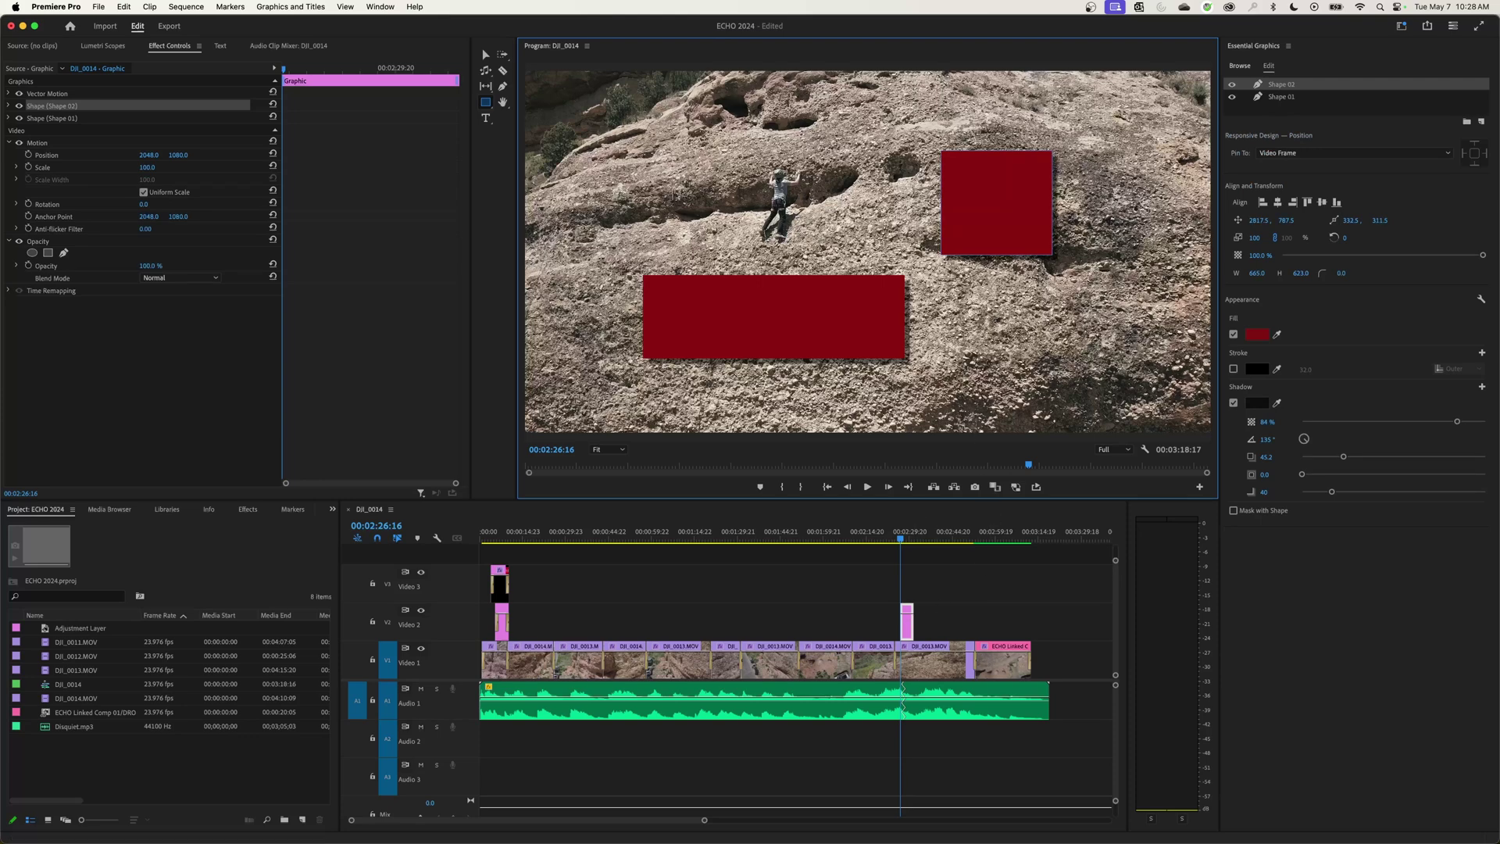
pyautogui.press('Delete')
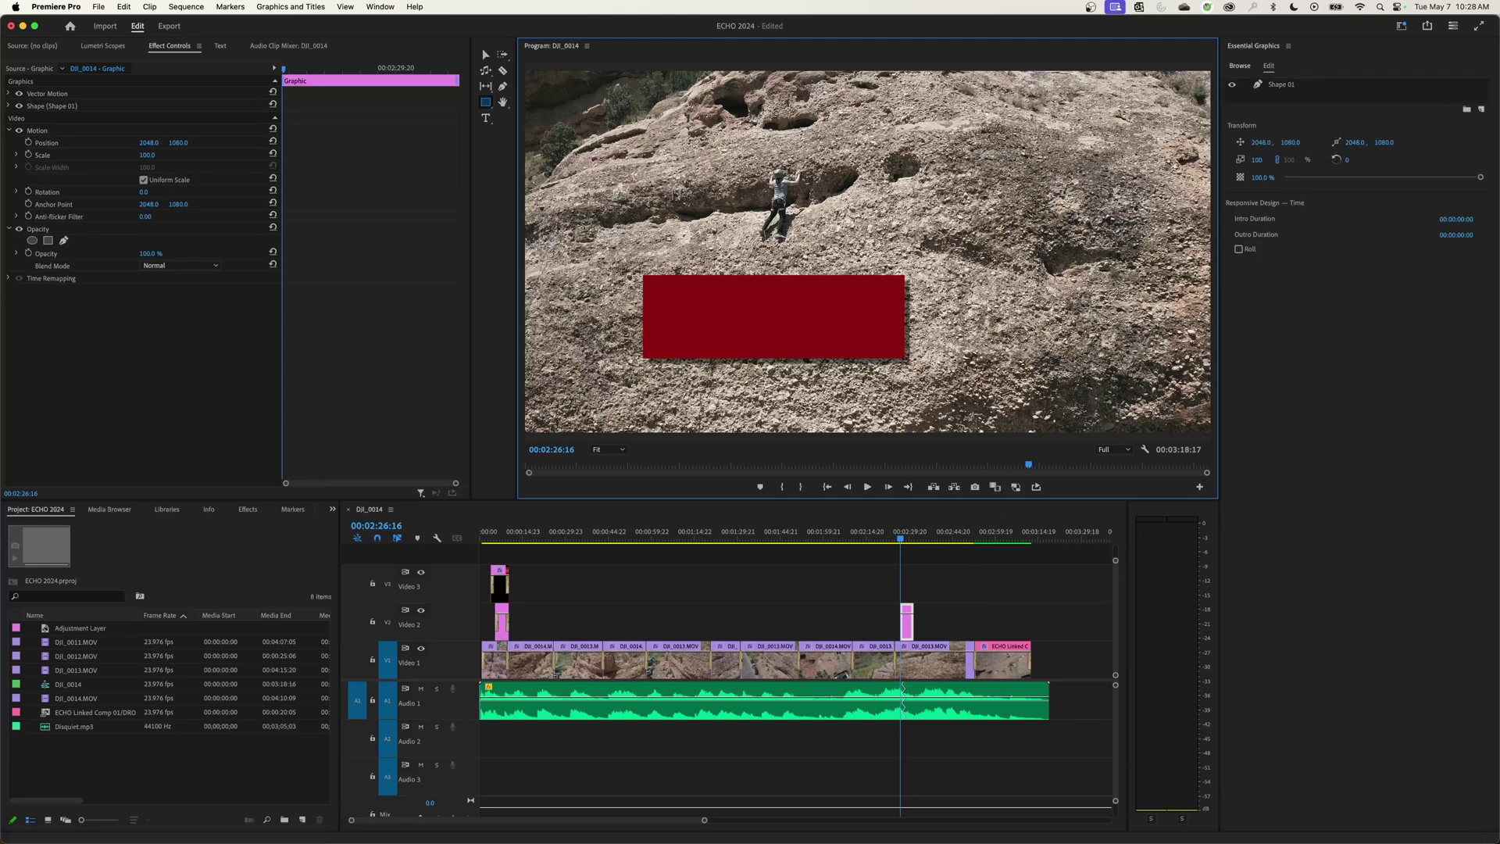
pyautogui.moveTo(943, 138); pyautogui.dragTo(1141, 334)
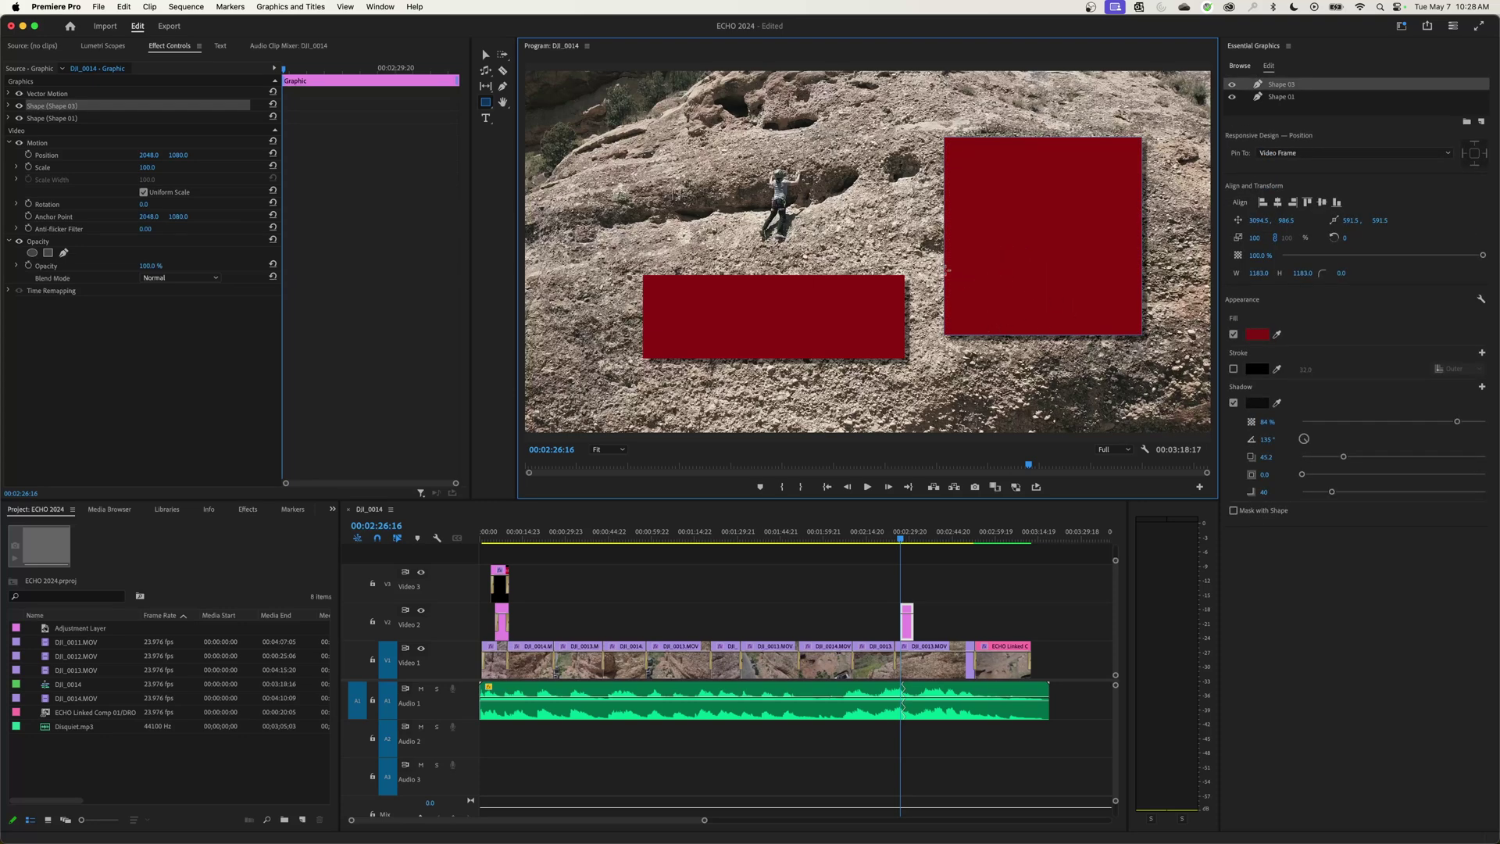
# - Draw a circle about 819 px wide above the wide rectangle with the Ellipse Tool, and select the shape layers in turn
pyautogui.click(488, 103)
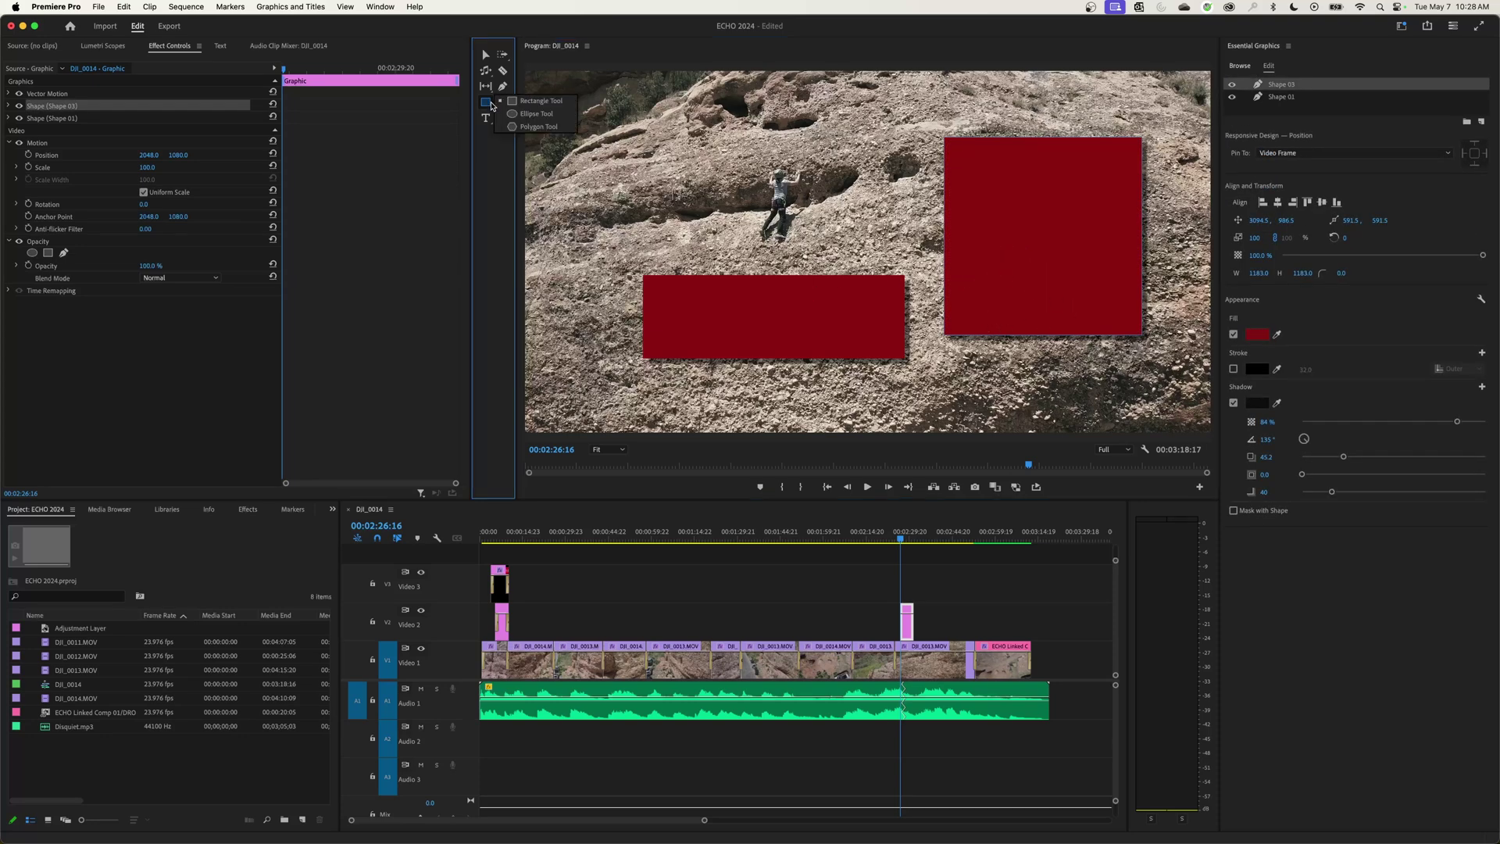
pyautogui.click(534, 113)
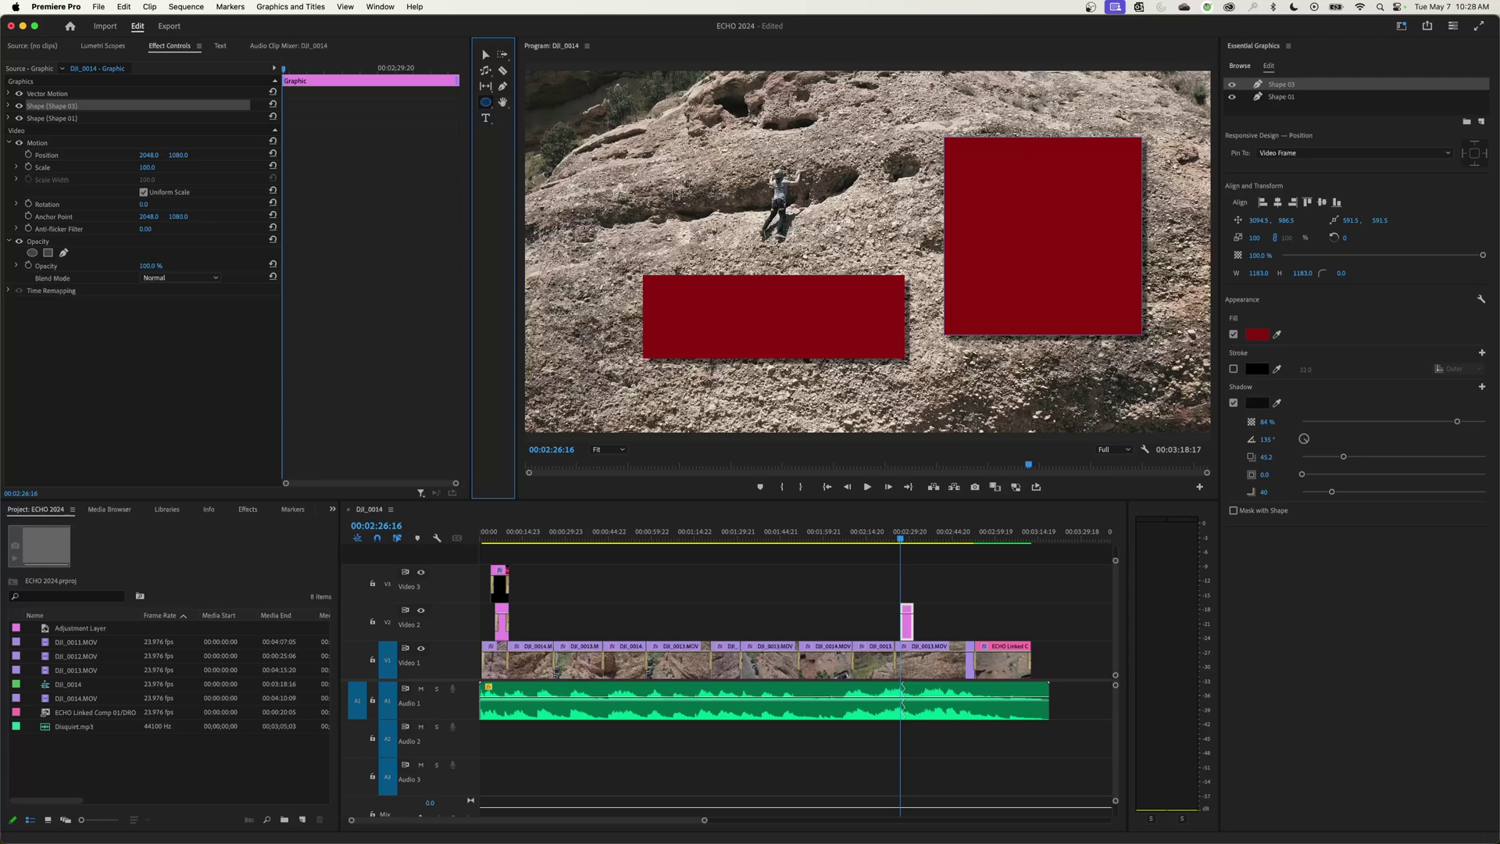
pyautogui.moveTo(652, 121); pyautogui.dragTo(791, 242)
pyautogui.click(1281, 121)
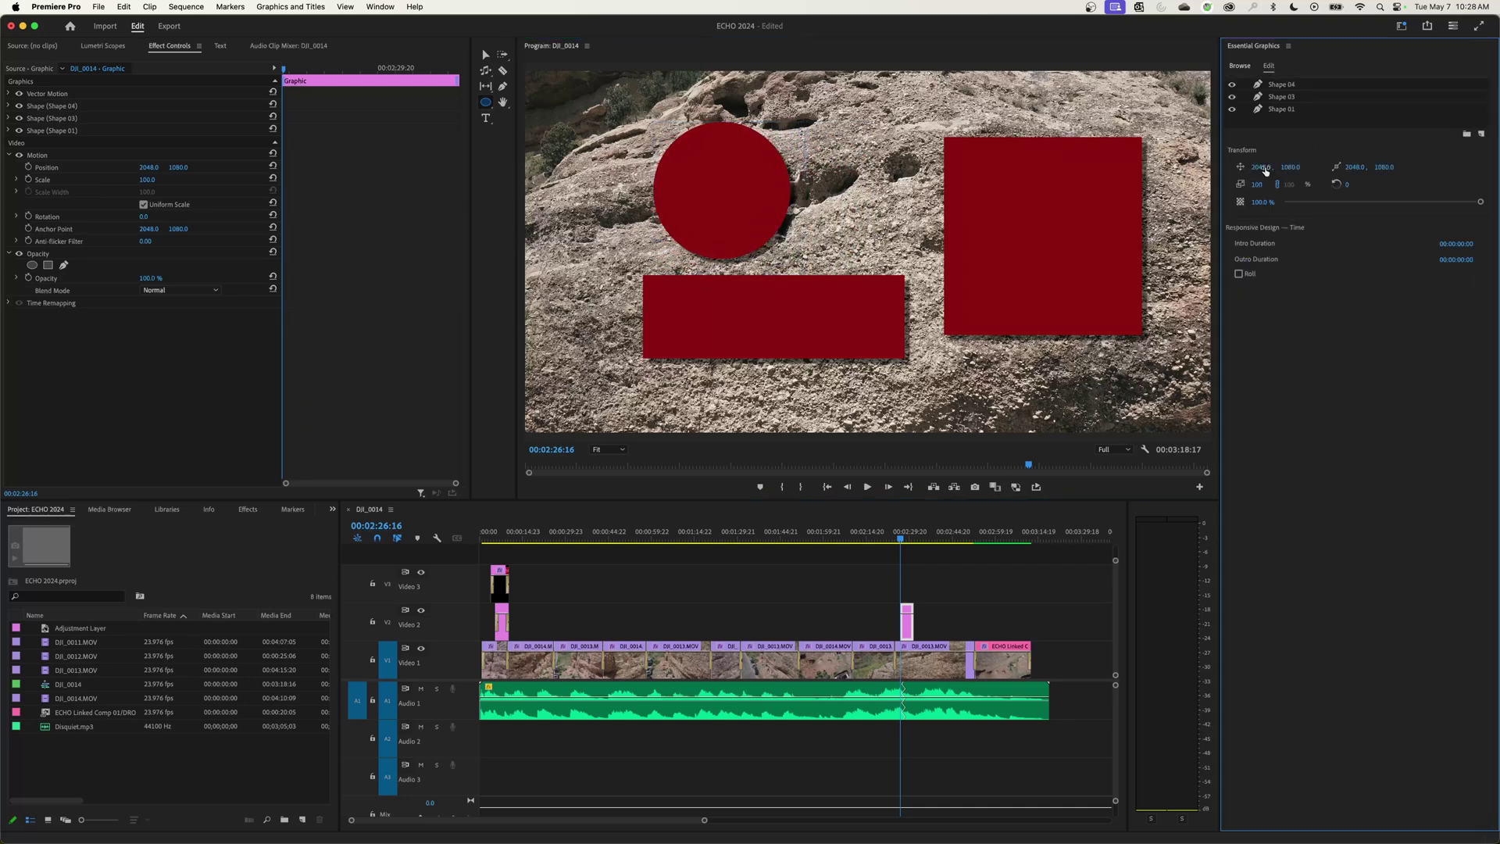
pyautogui.click(1276, 110)
pyautogui.click(1278, 96)
pyautogui.click(1280, 84)
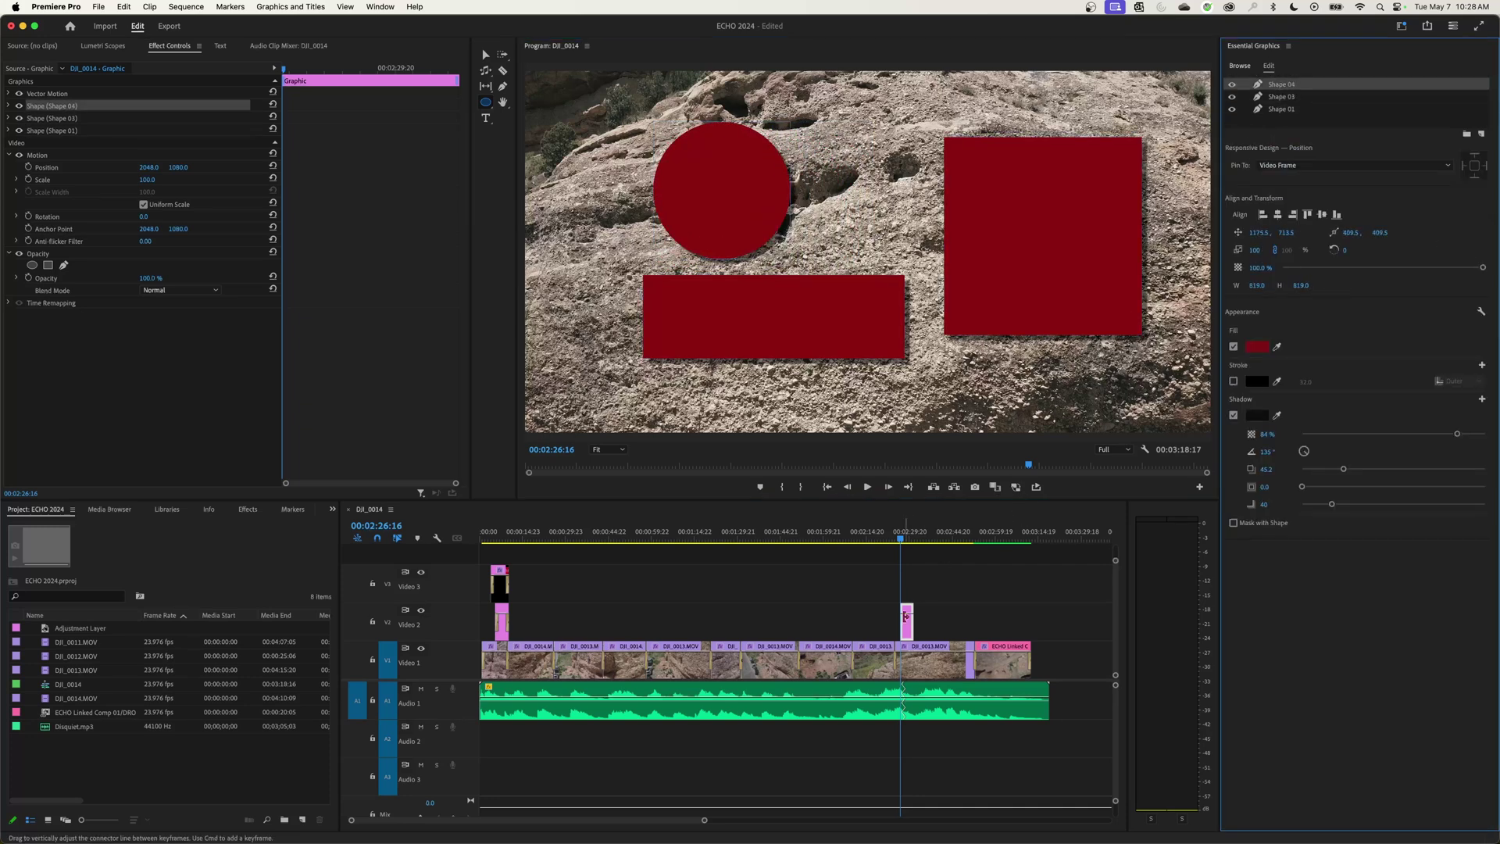
# - Place the playhead at 00:02:26:08, just before the new Graphic clip on Video 2, and select that clip
pyautogui.click(898, 538)
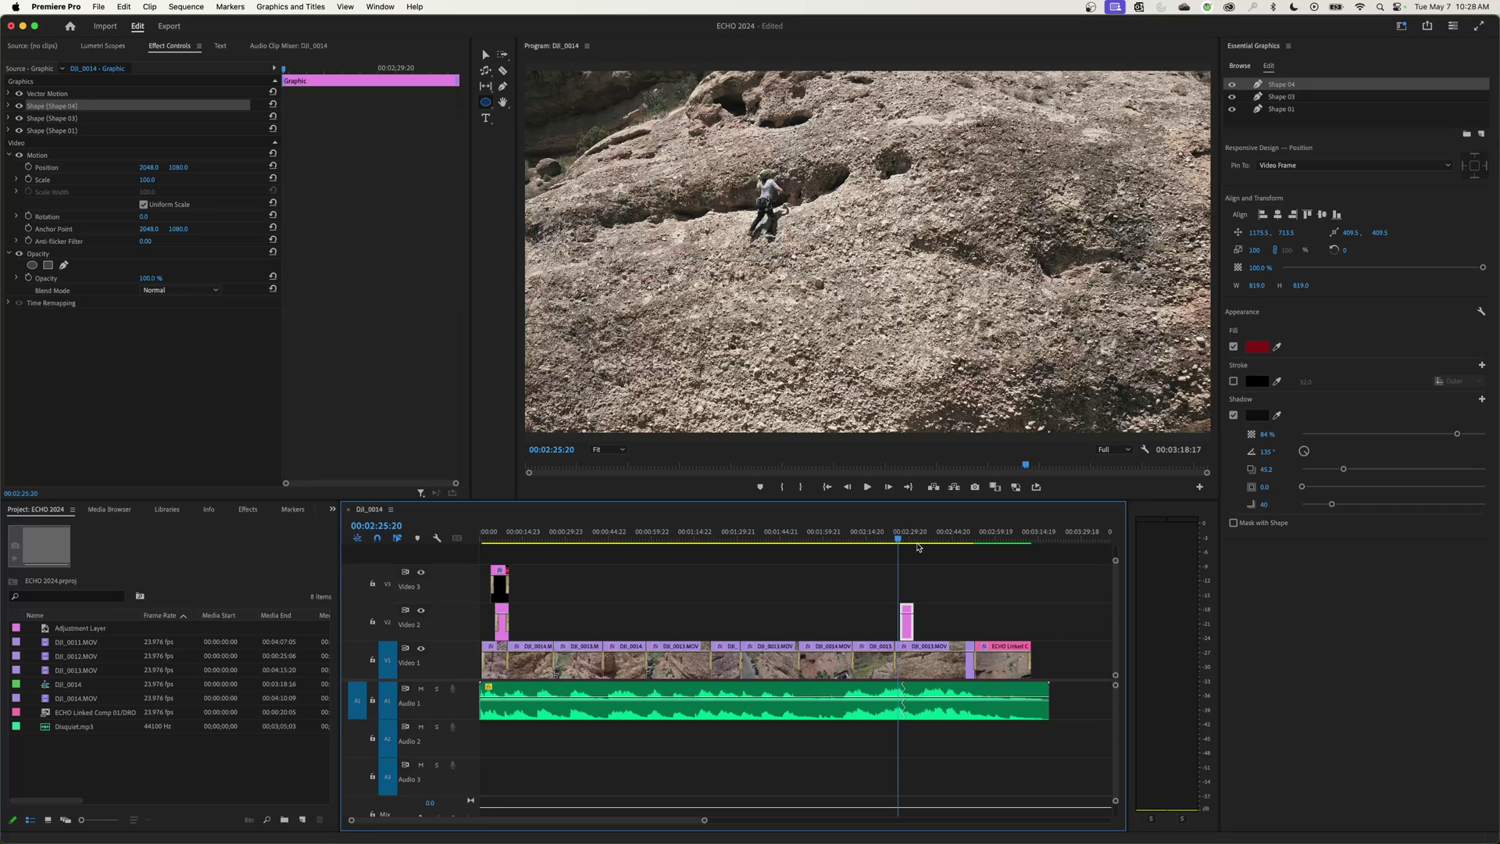
pyautogui.scroll(3, 931, 552)
pyautogui.click(810, 573)
pyautogui.press('=')
pyautogui.click(808, 545)
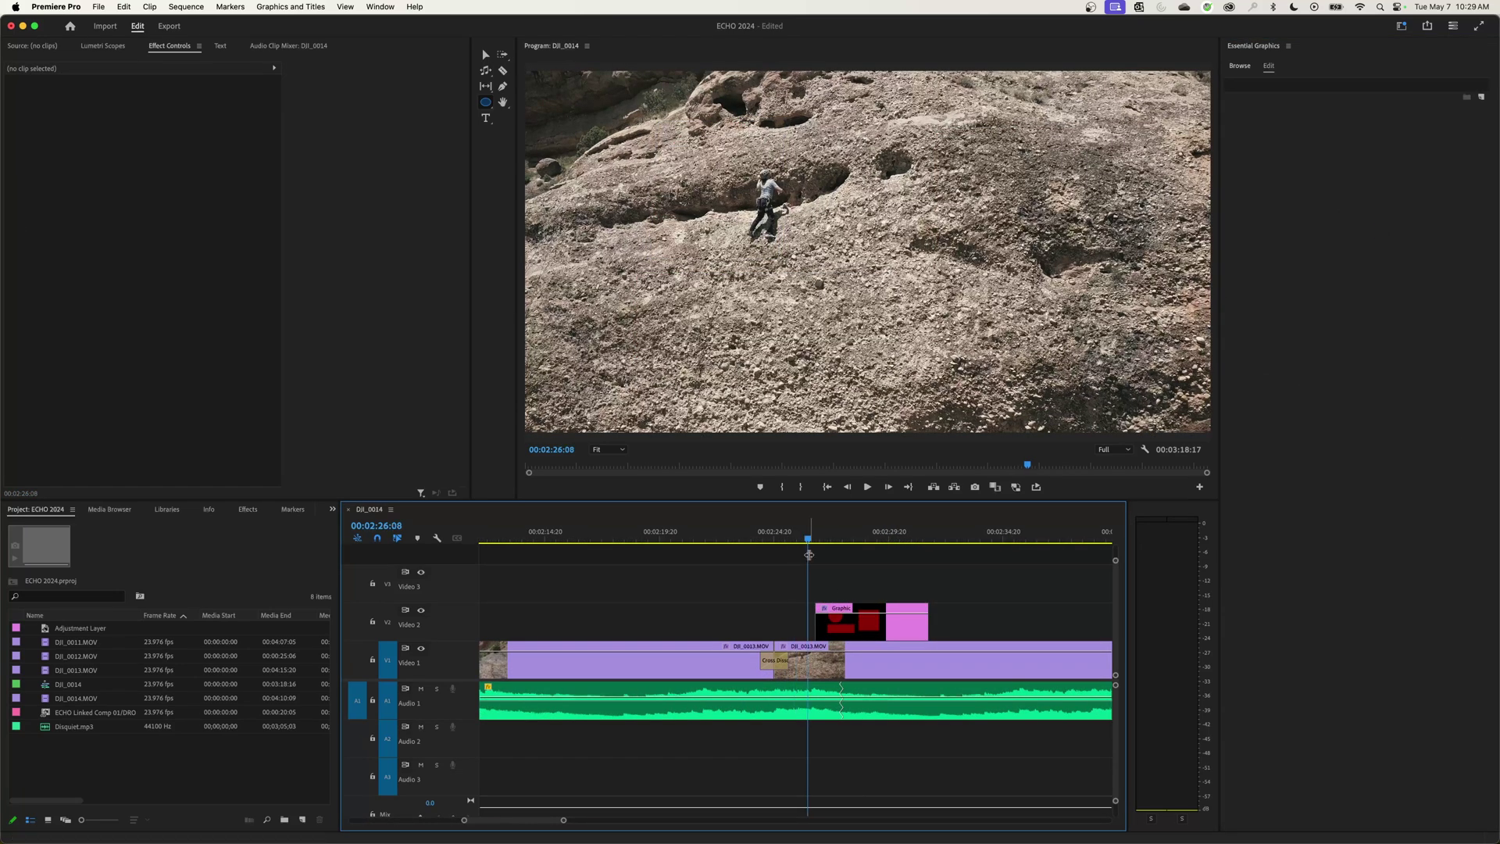
pyautogui.click(853, 628)
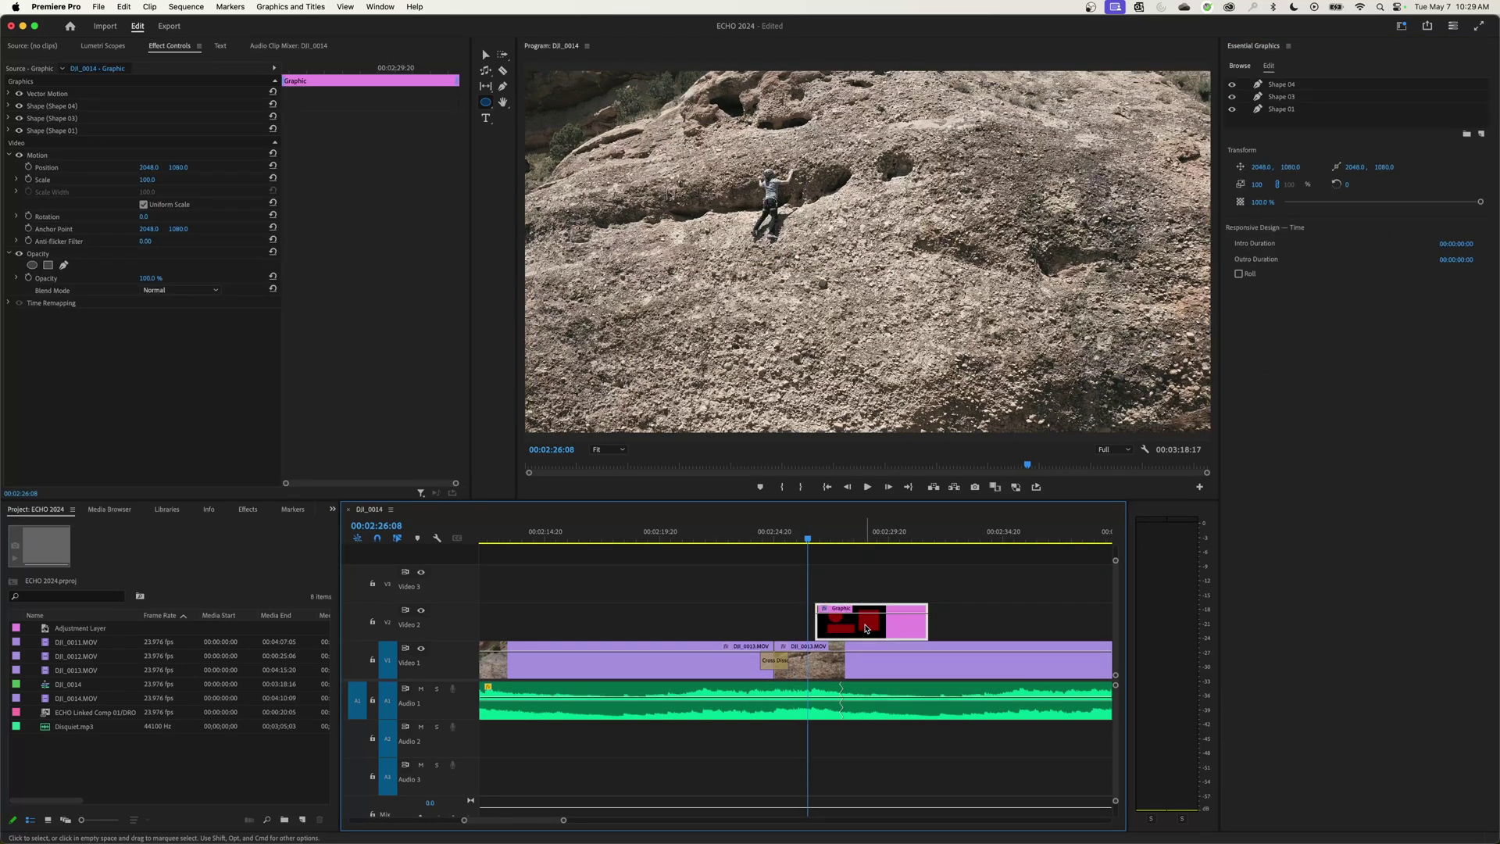
# - Select the circle, square and rectangle layers in turn, and check the template browser before returning to the graphic's layer settings
pyautogui.click(1290, 86)
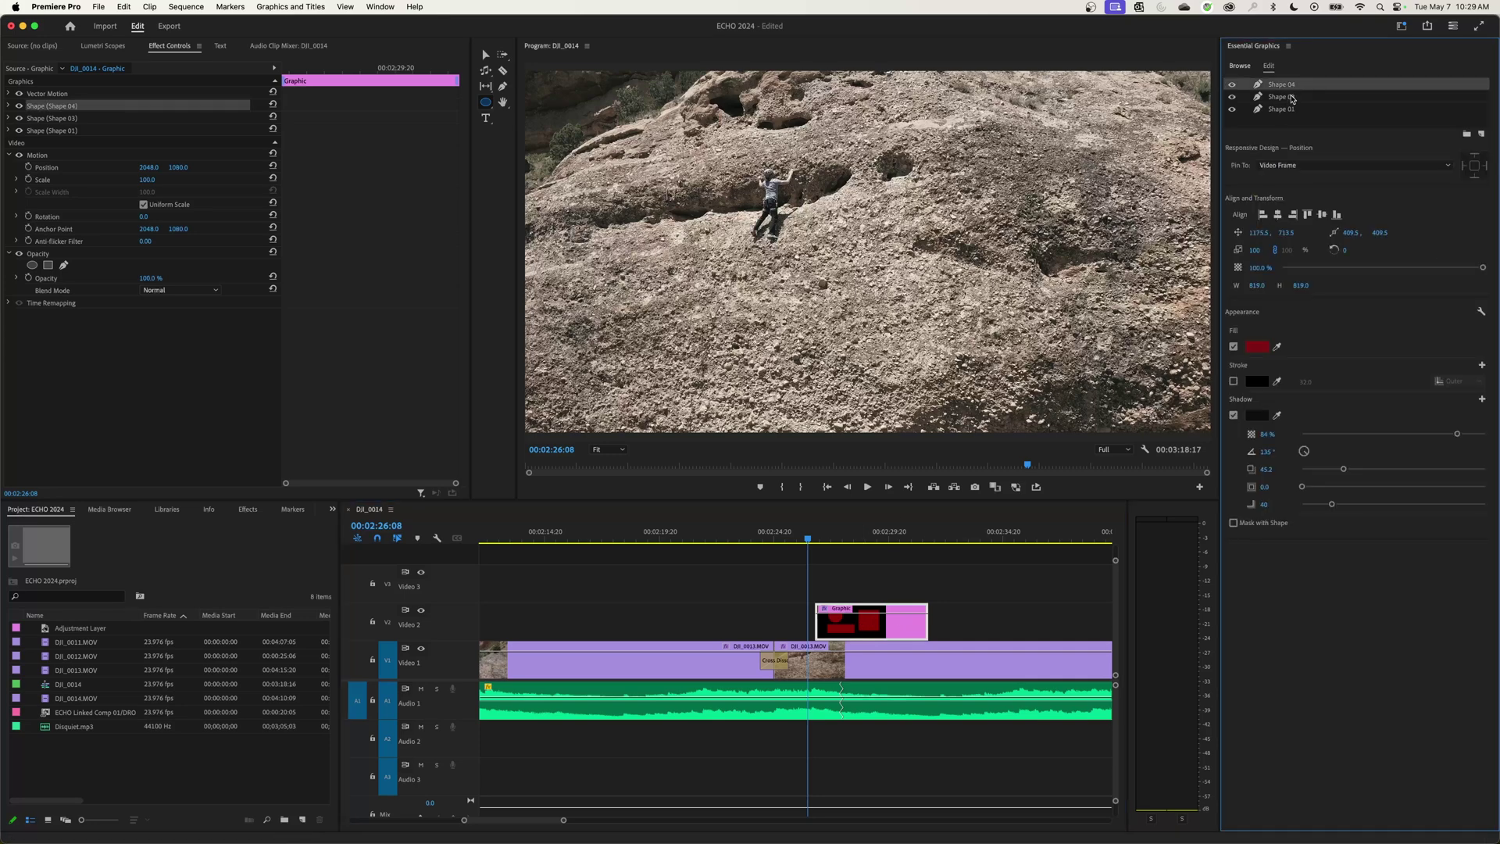
pyautogui.click(1285, 96)
pyautogui.click(1277, 109)
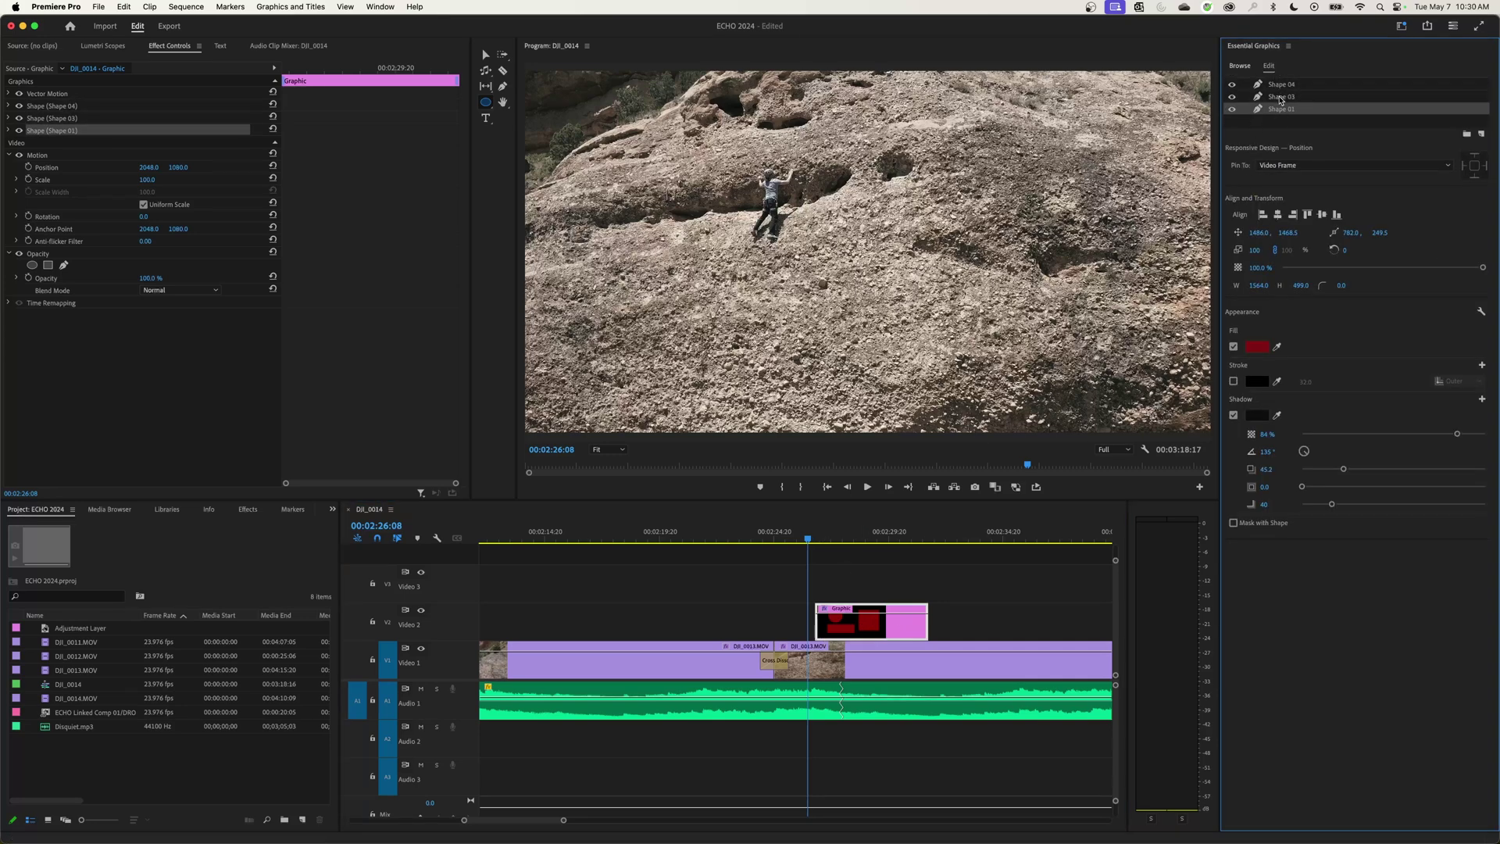
pyautogui.click(1241, 68)
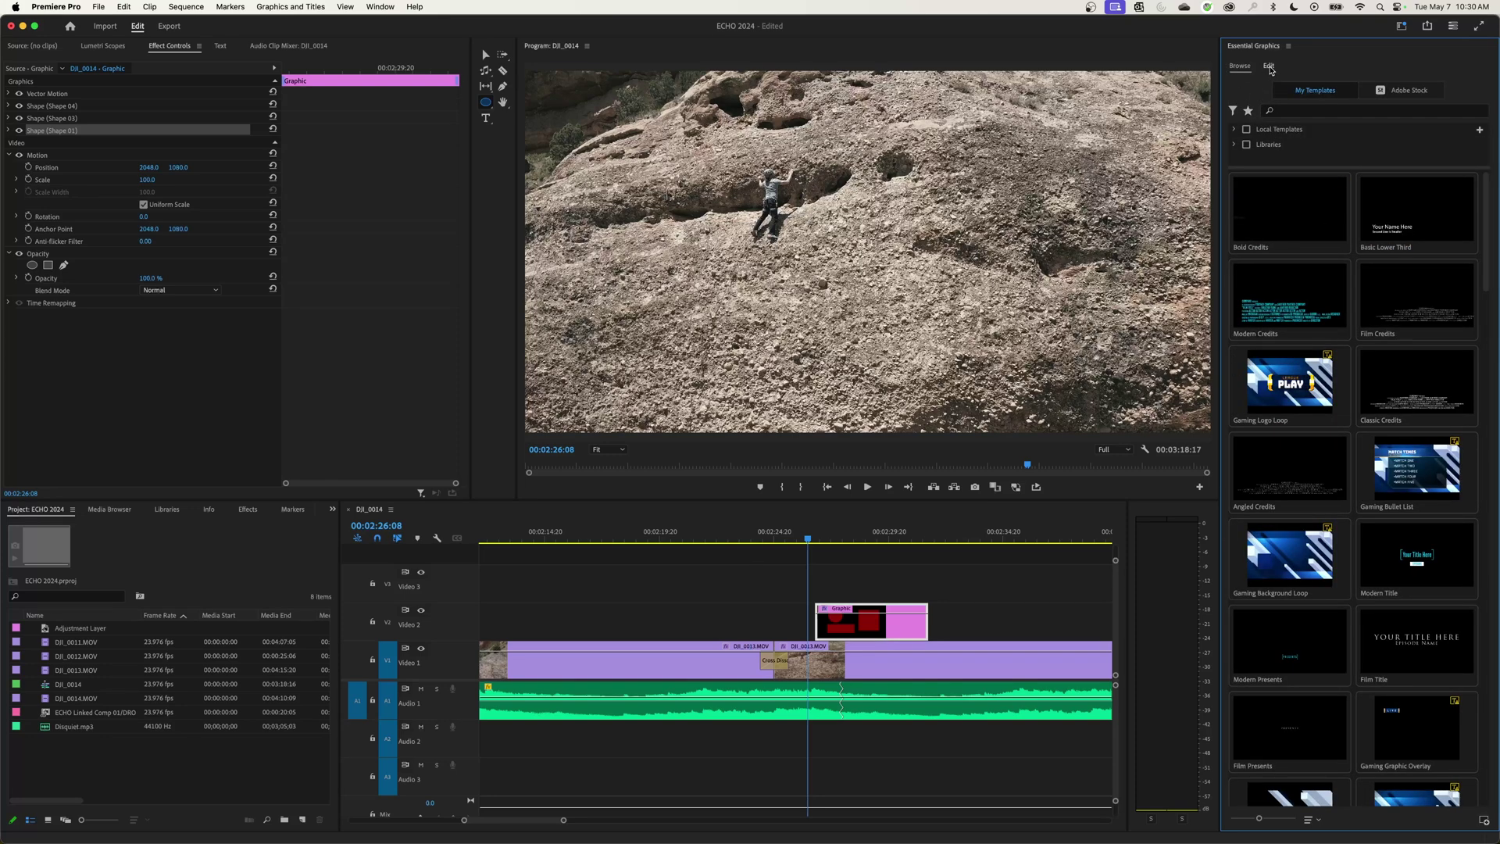
pyautogui.click(1270, 67)
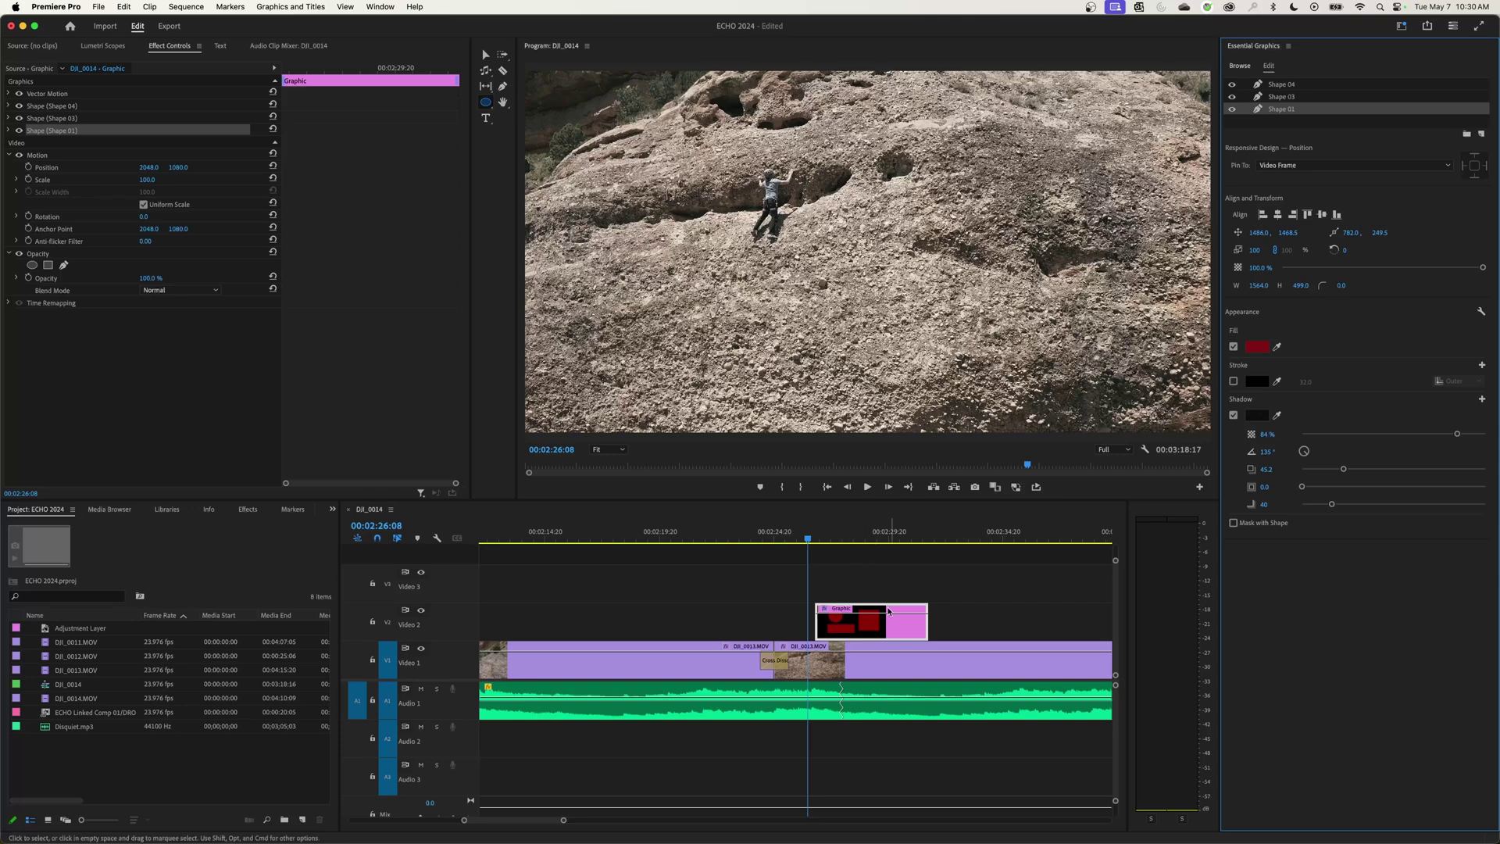
# - Apply the default Cross Dissolve to both ends of the Graphic clip on Video 2 and play through it
pyautogui.click(853, 545)
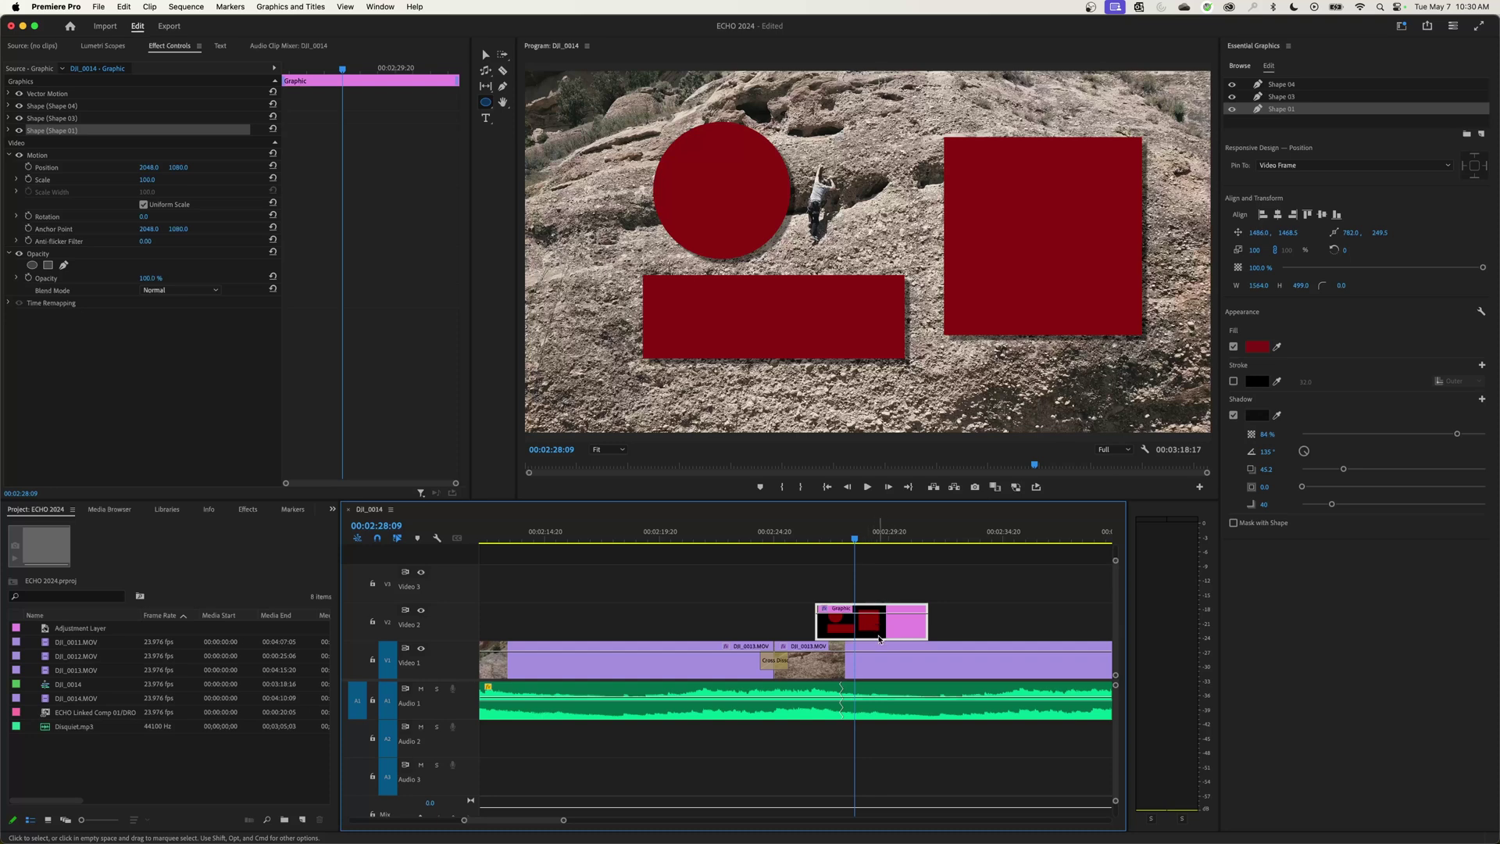
pyautogui.press('super+d')
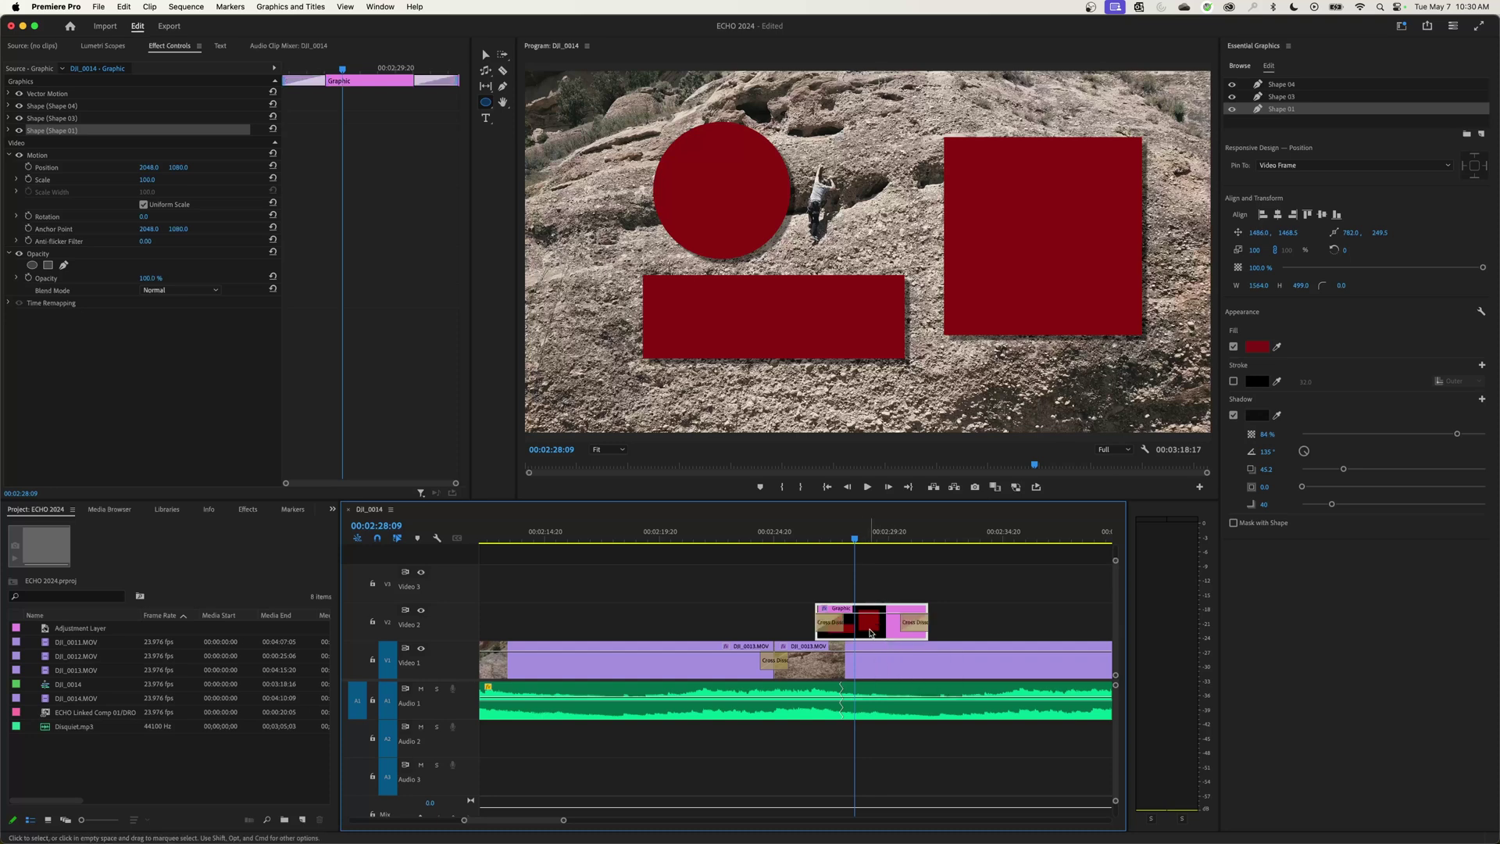
pyautogui.click(799, 537)
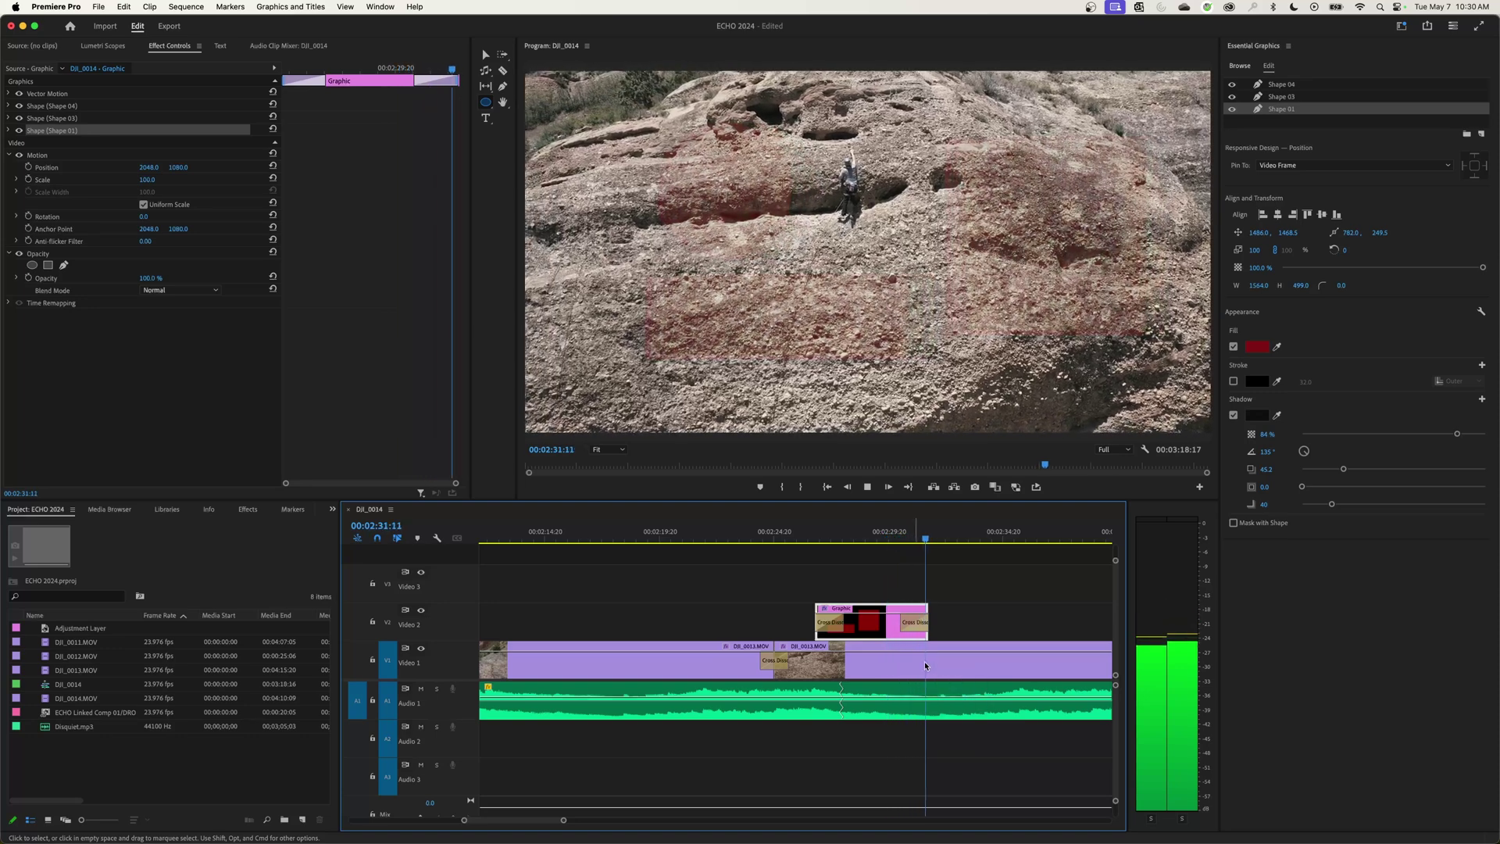
pyautogui.press('space')
pyautogui.press('Up')
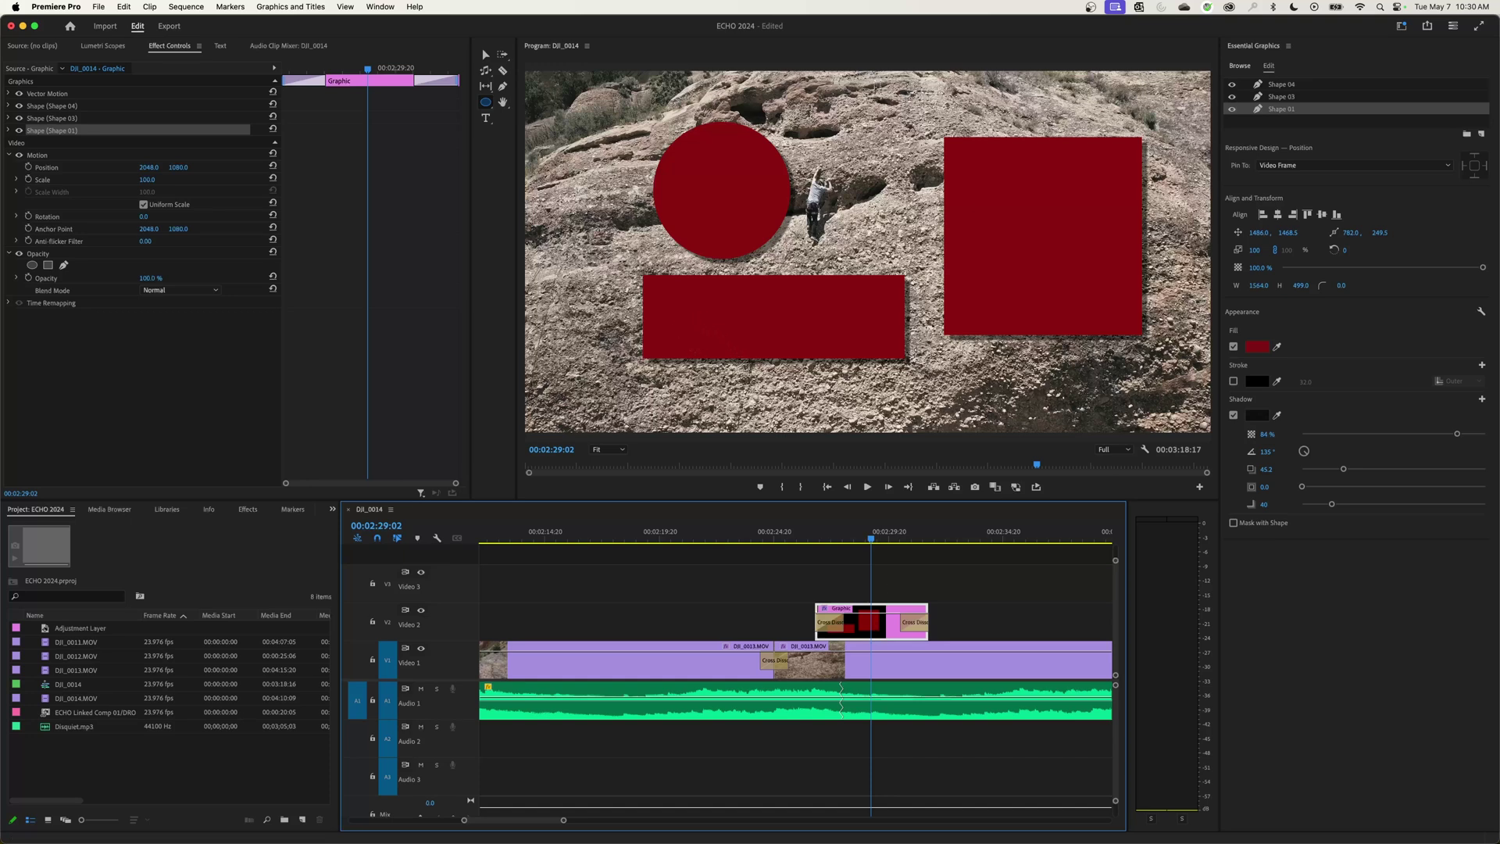
# - Add the text "I LIKE STUFF" over the wide rectangle, scaled to about 236% so it spans the rectangle's width
pyautogui.click(485, 118)
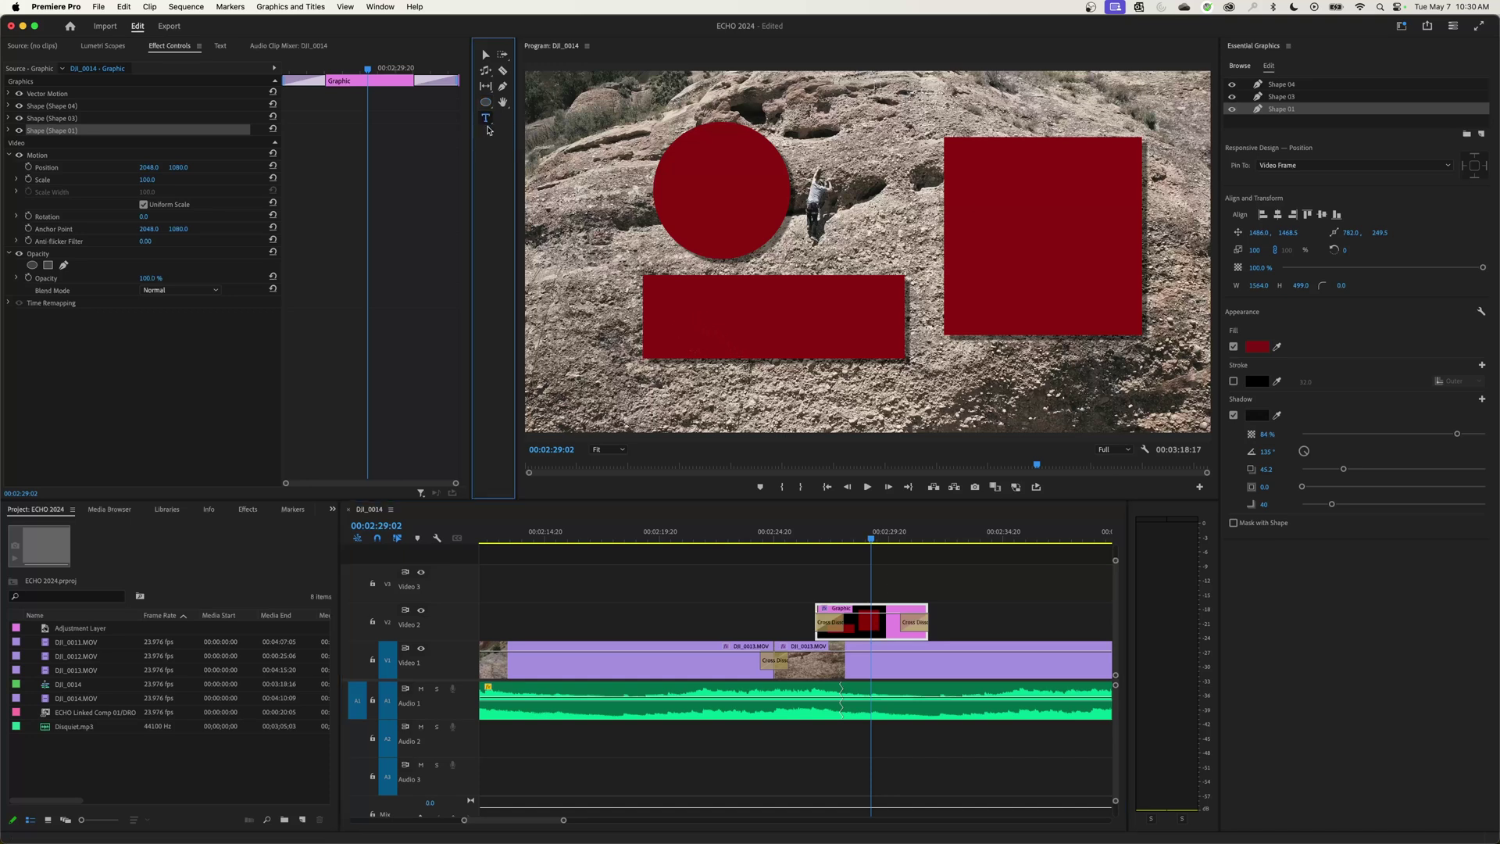
pyautogui.click(675, 322)
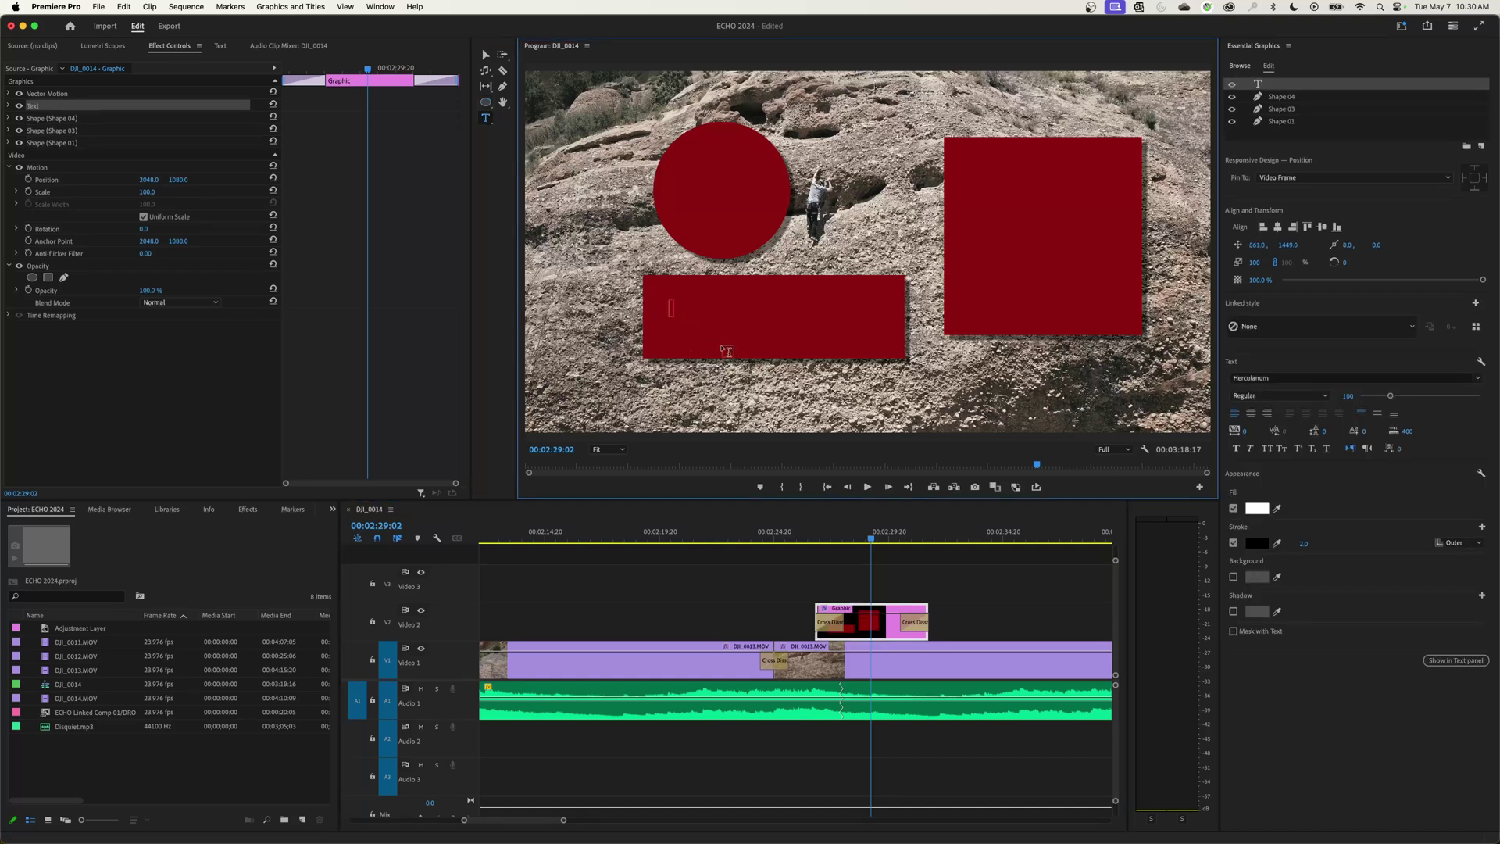
pyautogui.write('I LIKE STUFF')
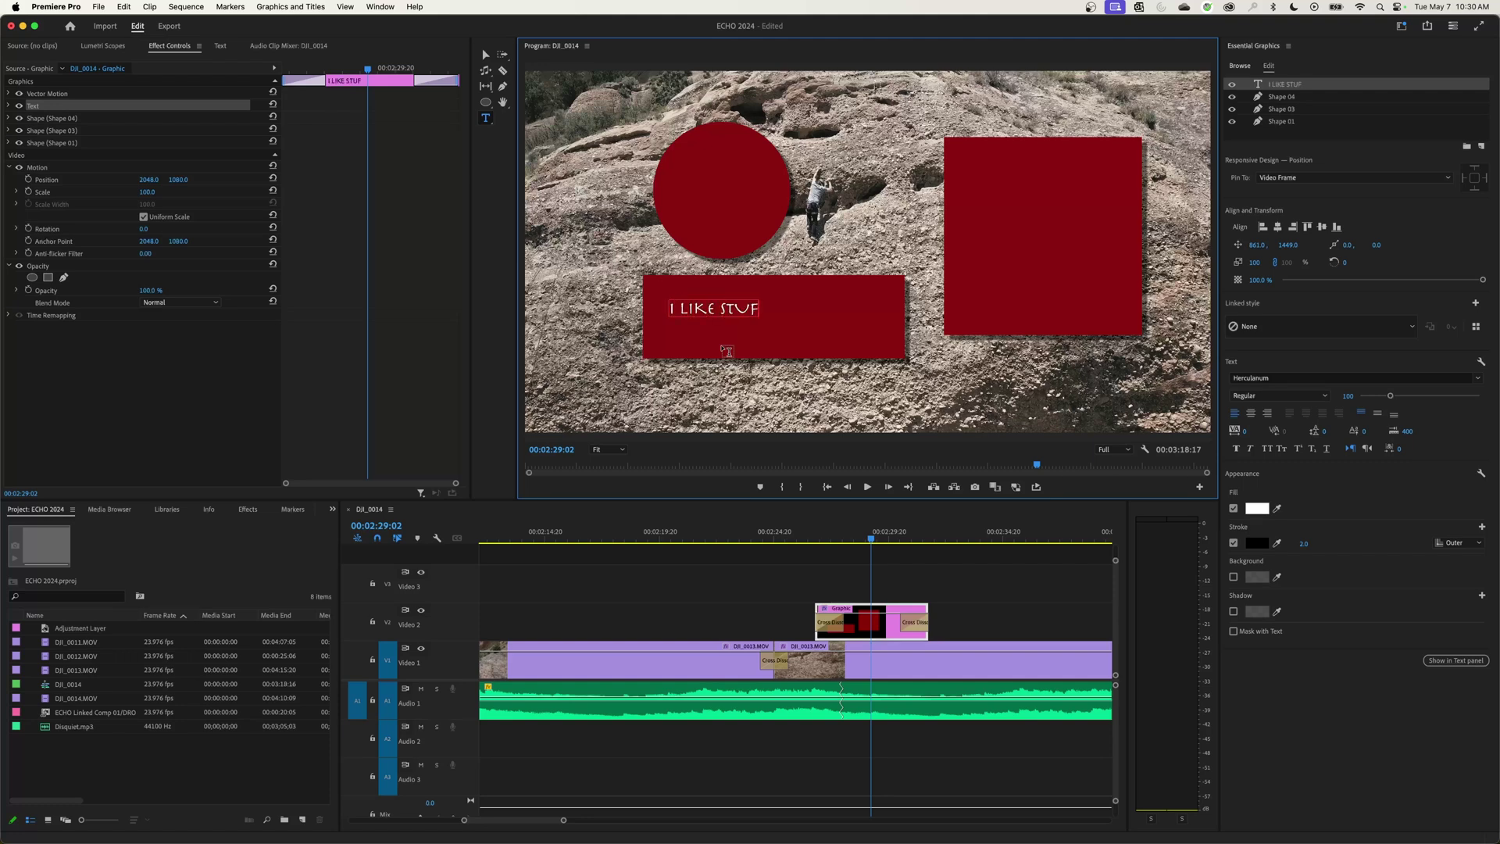
pyautogui.press('Escape')
pyautogui.moveTo(780, 337)
pyautogui.mouseDown()
pyautogui.moveTo(795, 346)
pyautogui.moveTo(799, 320)
pyautogui.mouseUp()
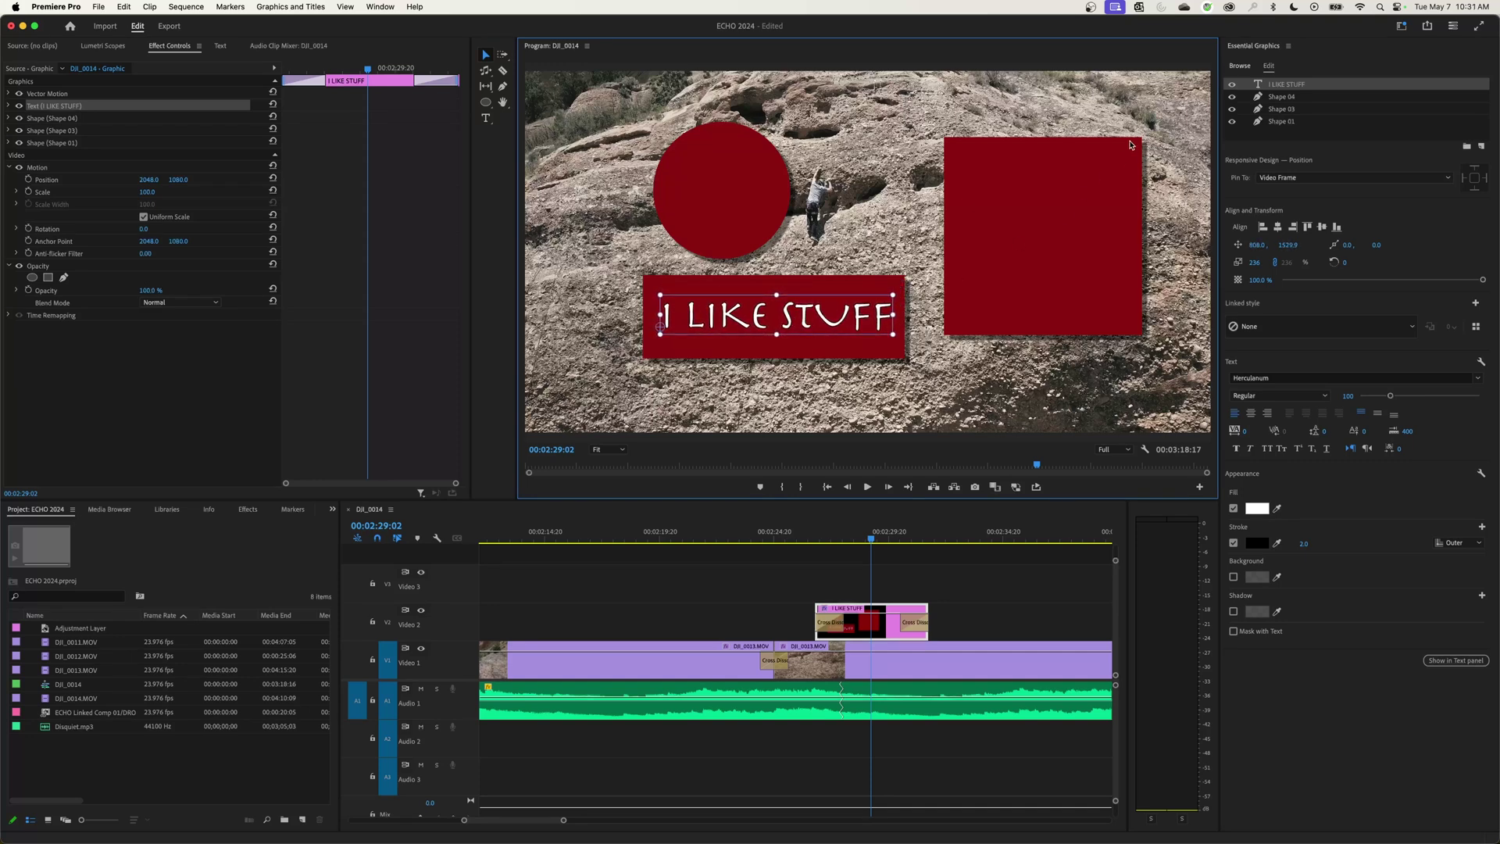
pyautogui.click(1291, 90)
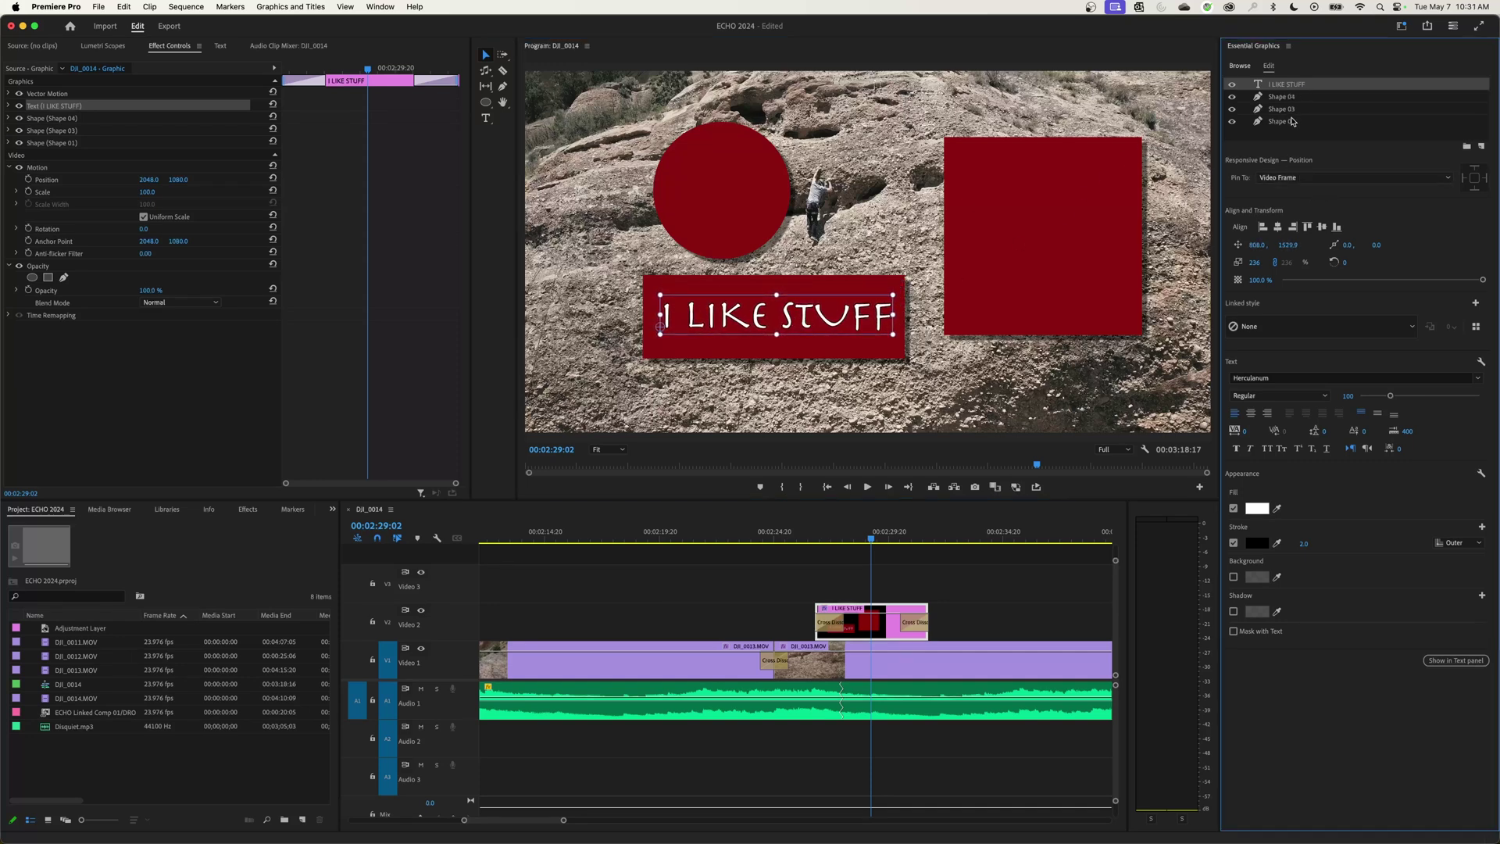
# - At 00:02:32:22, draw a triangle about 1032 by 1153 px with the Polygon Tool to the left of the climber
pyautogui.click(959, 538)
pyautogui.click(487, 105)
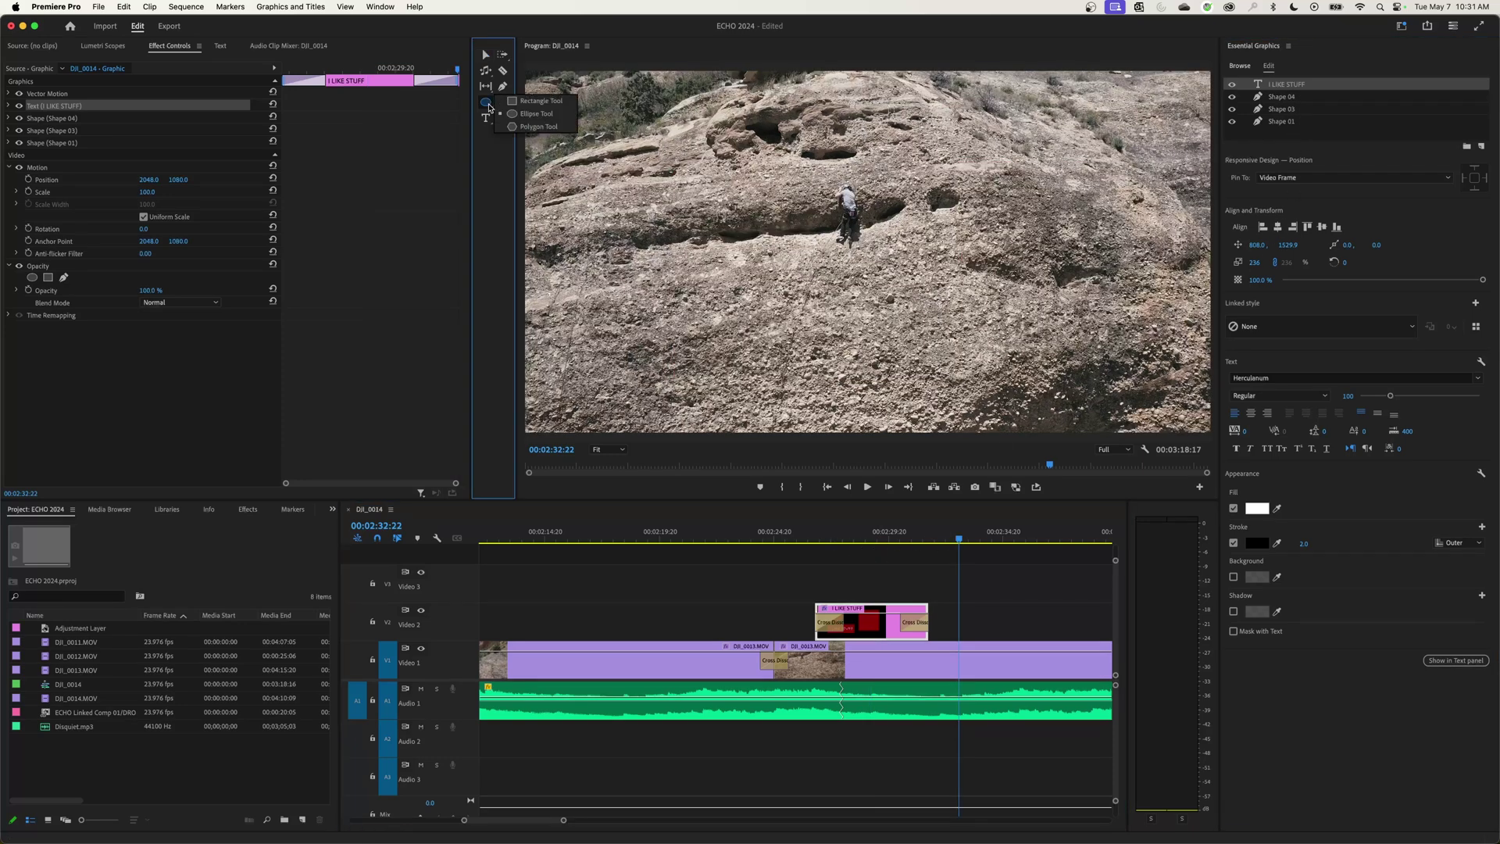
pyautogui.moveTo(692, 161); pyautogui.dragTo(856, 359)
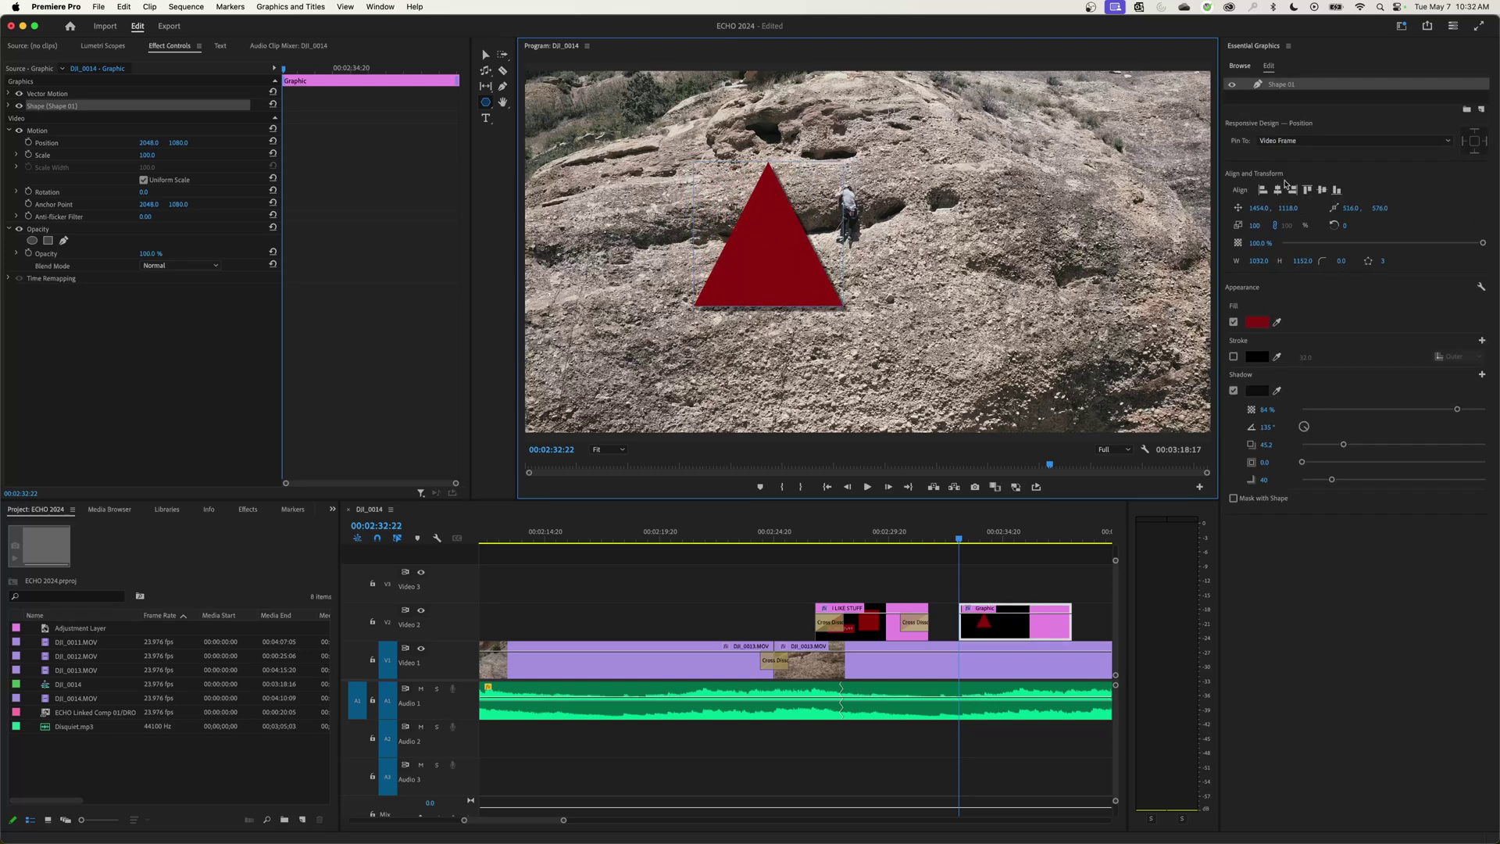
pyautogui.click(984, 629)
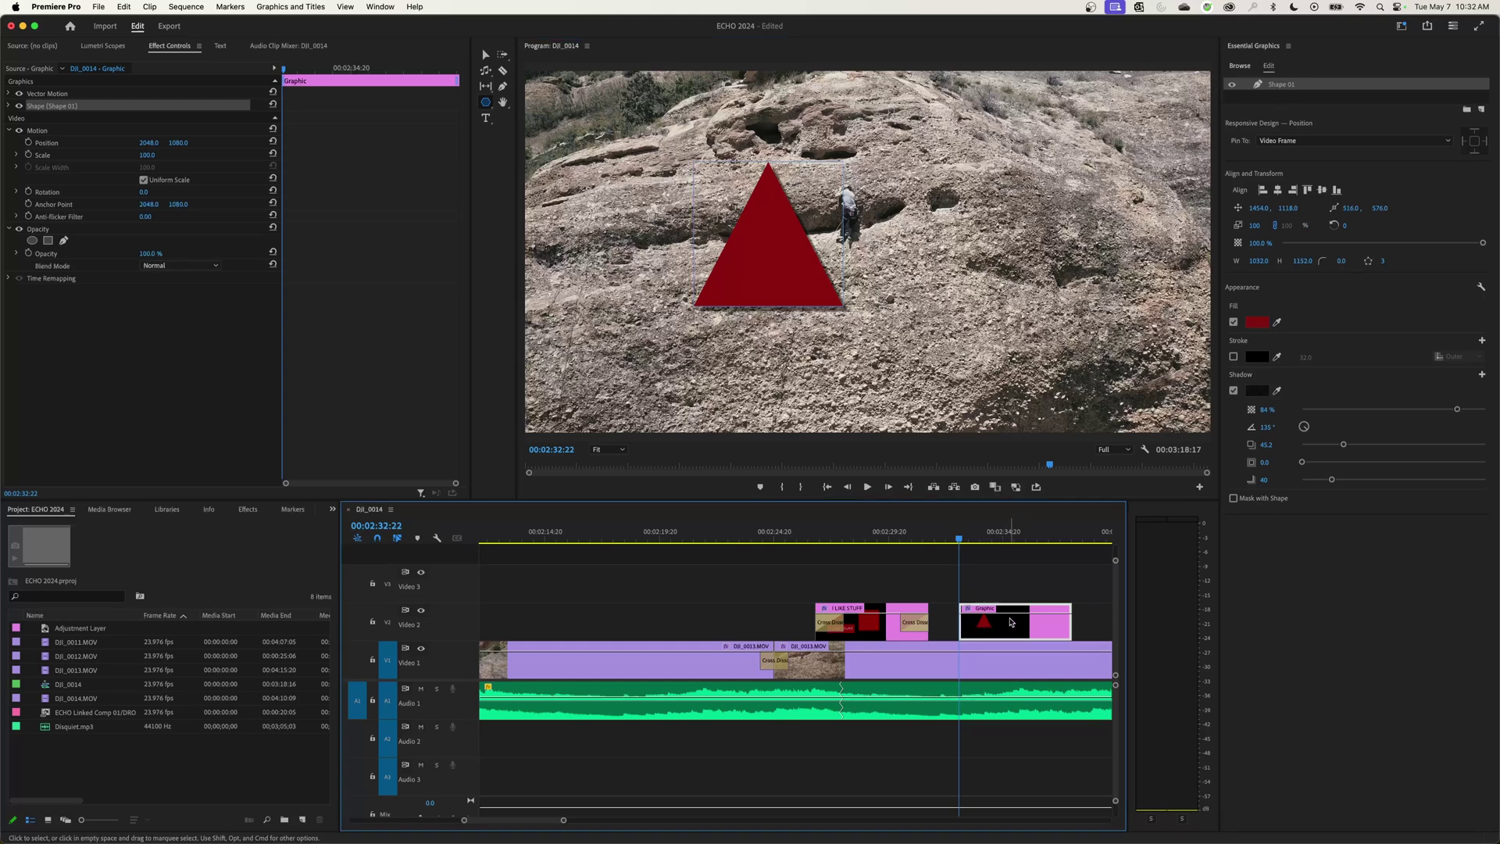
pyautogui.doubleClick(1301, 86)
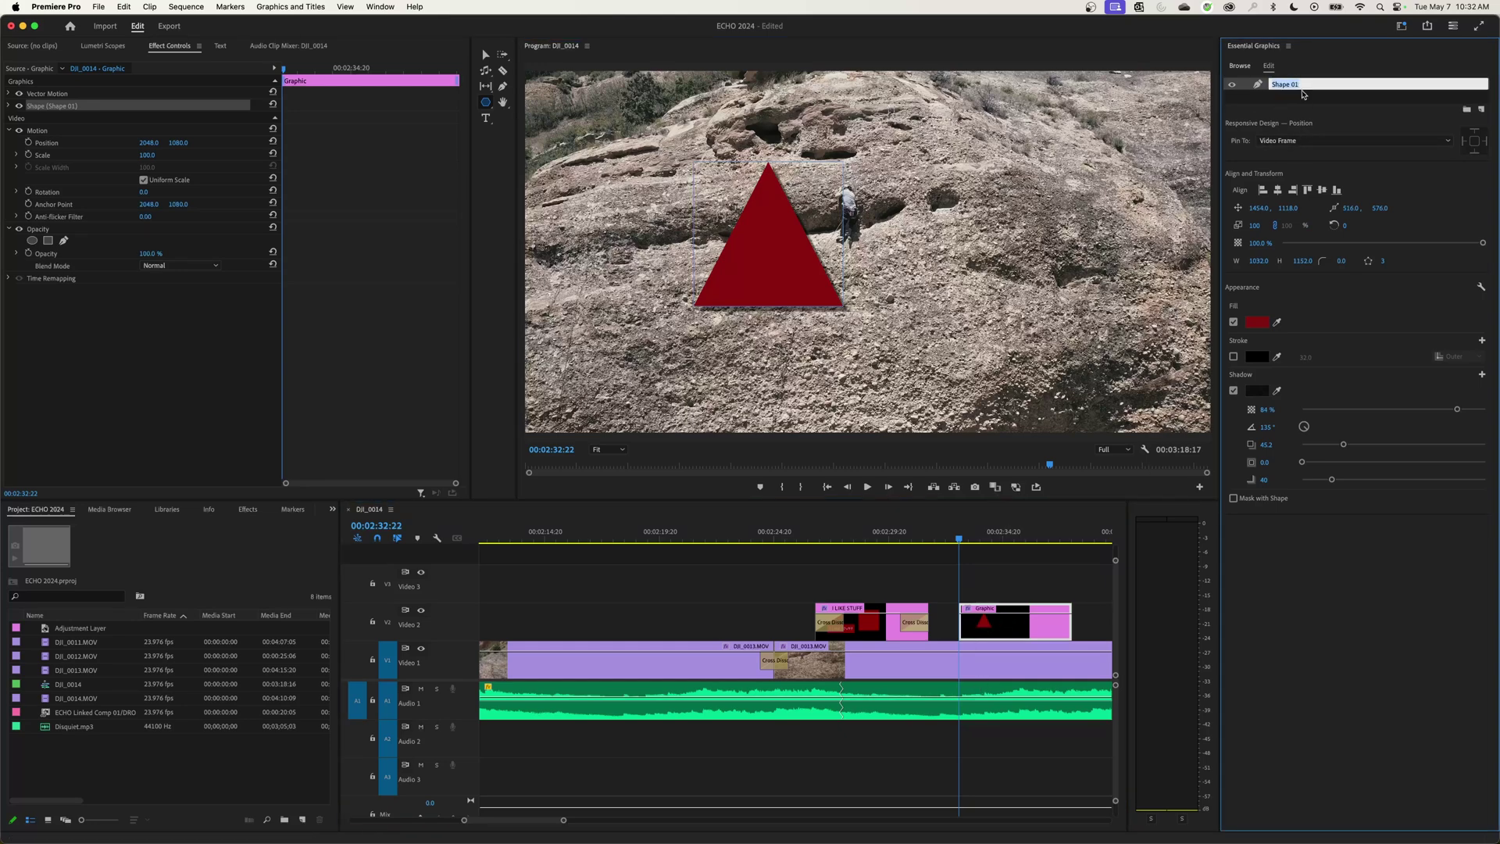
pyautogui.press('Return')
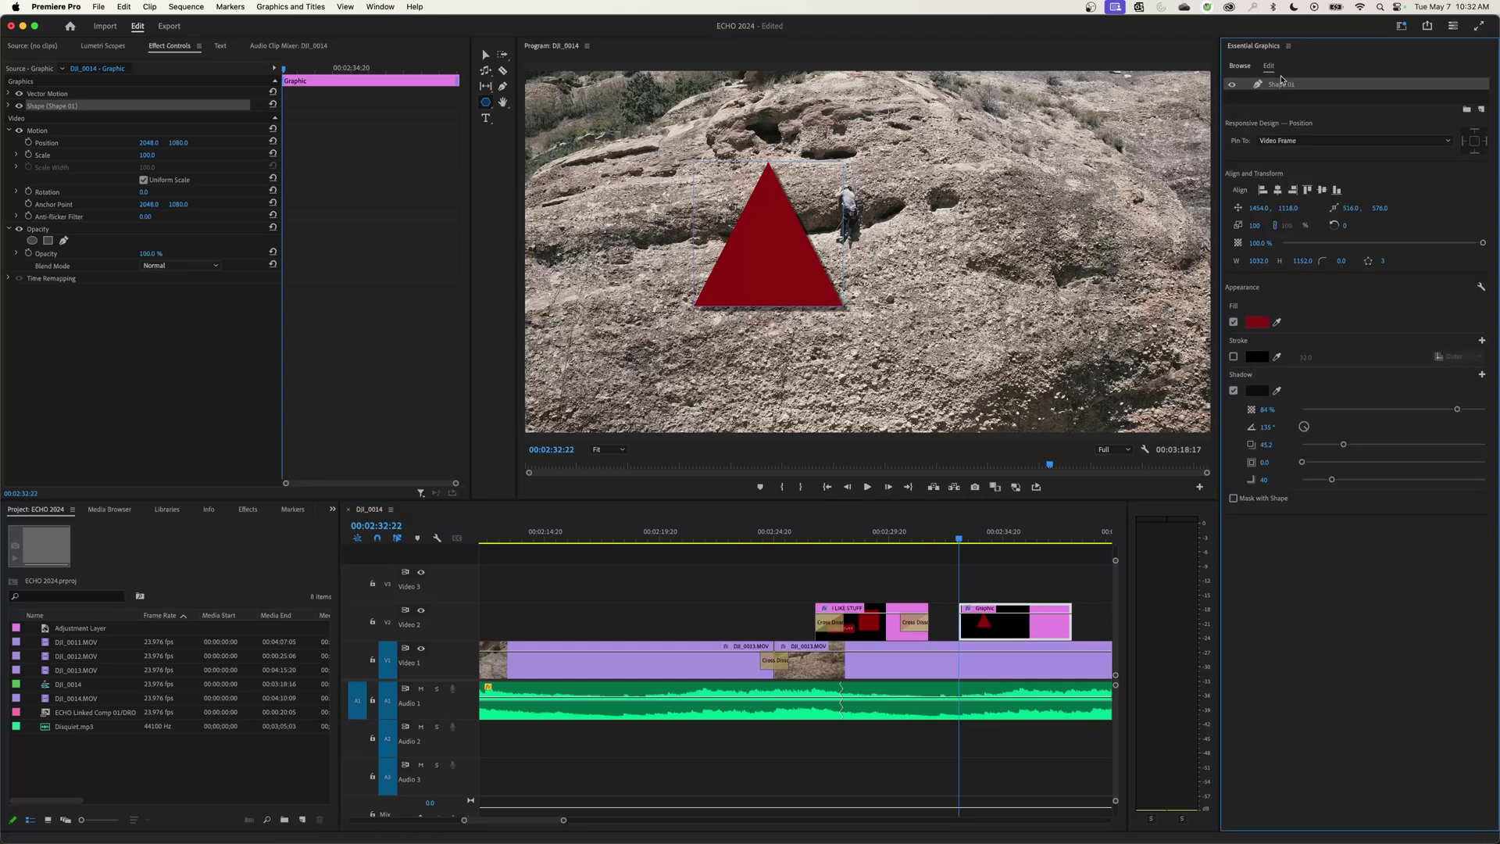
# - Set the polygon's number of sides to 8
pyautogui.click(1383, 265)
pyautogui.click(1377, 274)
pyautogui.click(1383, 264)
pyautogui.write('8')
pyautogui.press('Return')
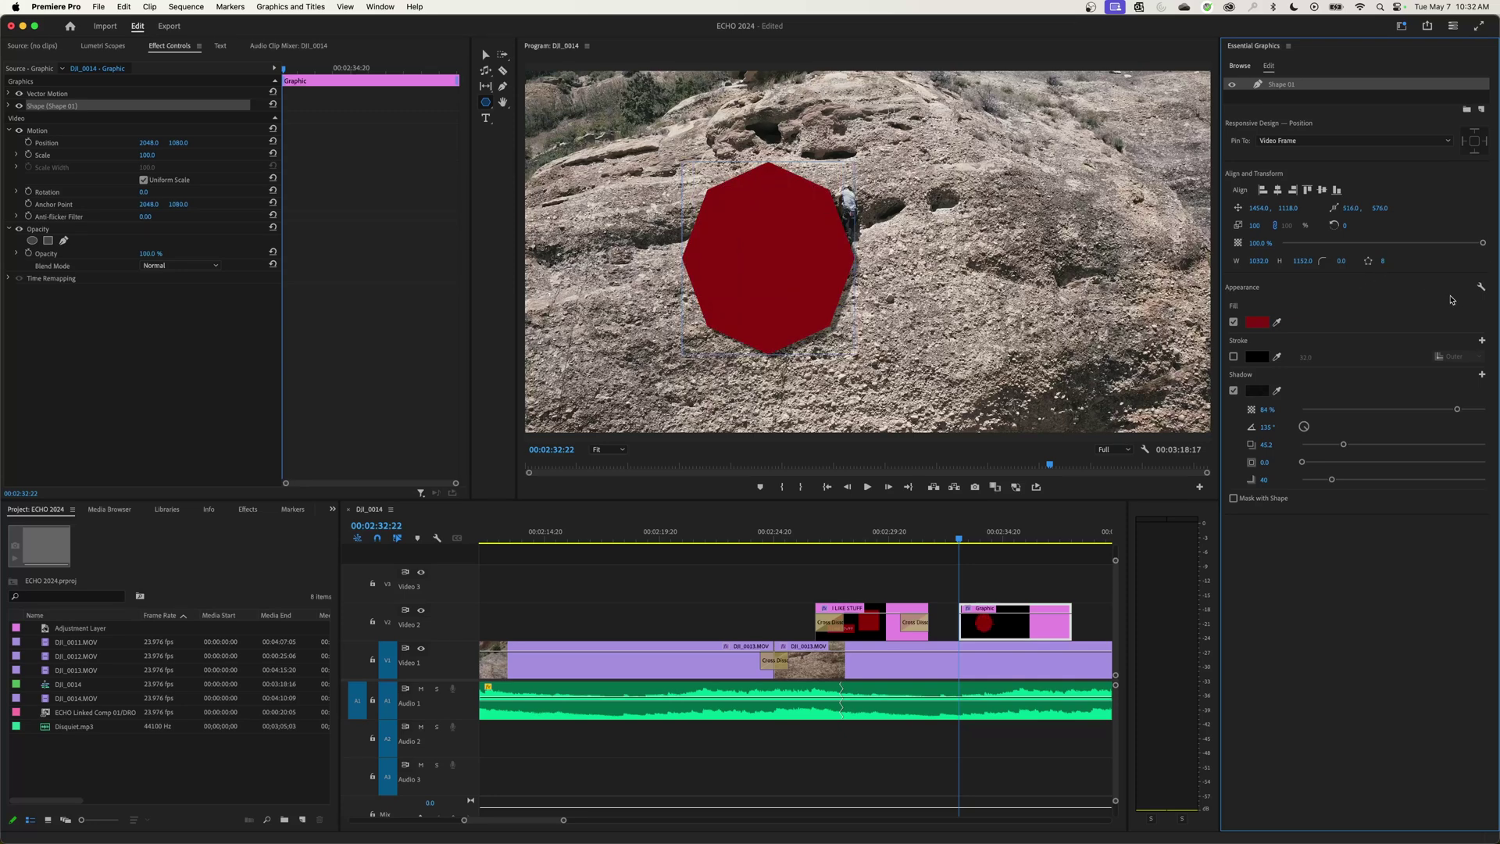
# - Set the polygon's number of sides to 6
pyautogui.click(1383, 260)
pyautogui.write('6')
pyautogui.press('Return')
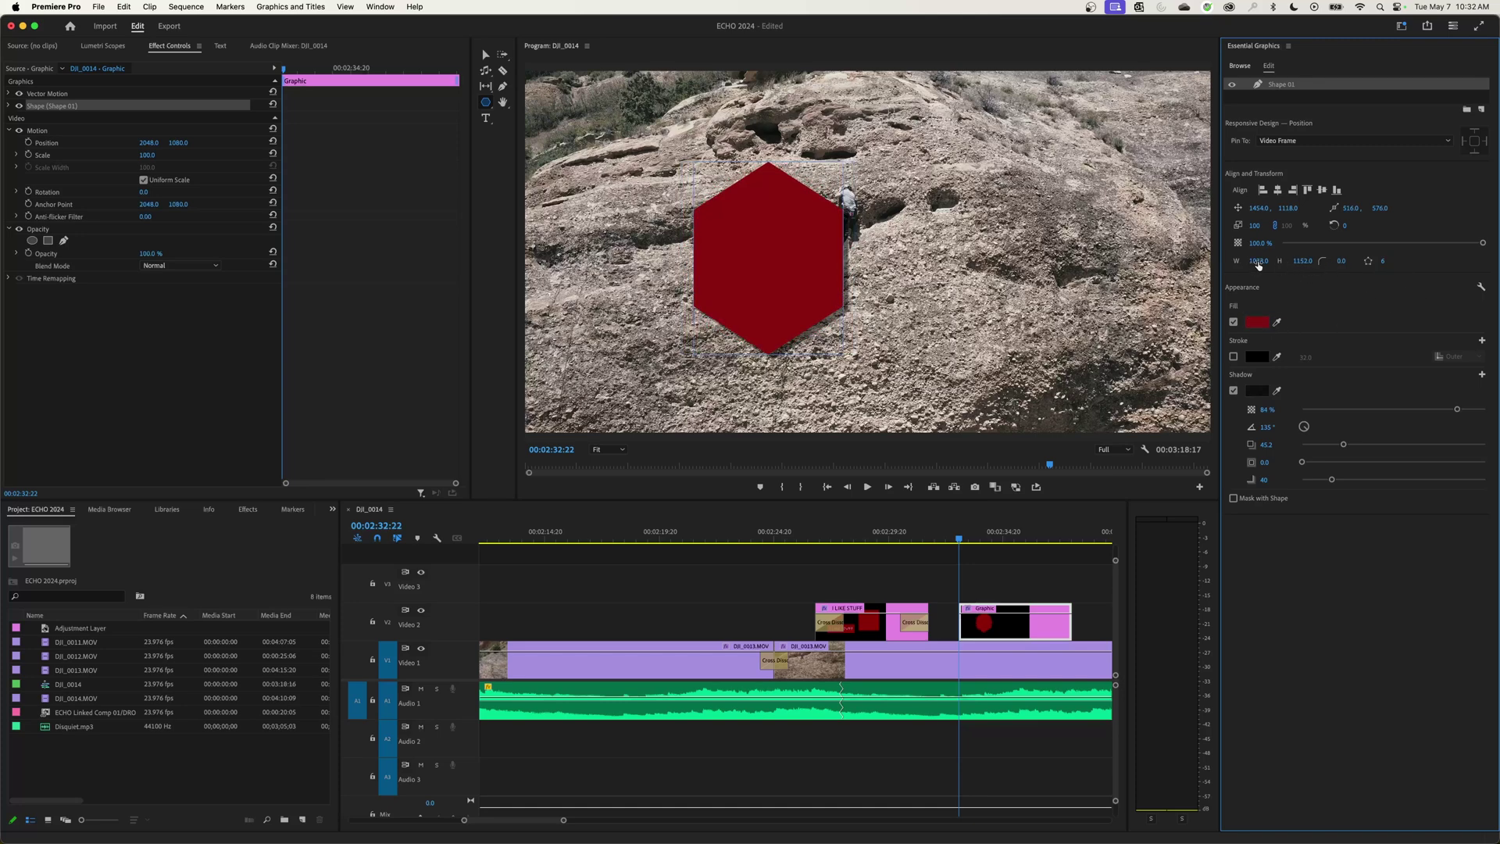
# - Increase the hexagon's height to about 1340 px and slightly round its corners
pyautogui.moveTo(1294, 265); pyautogui.dragTo(1445, 265)
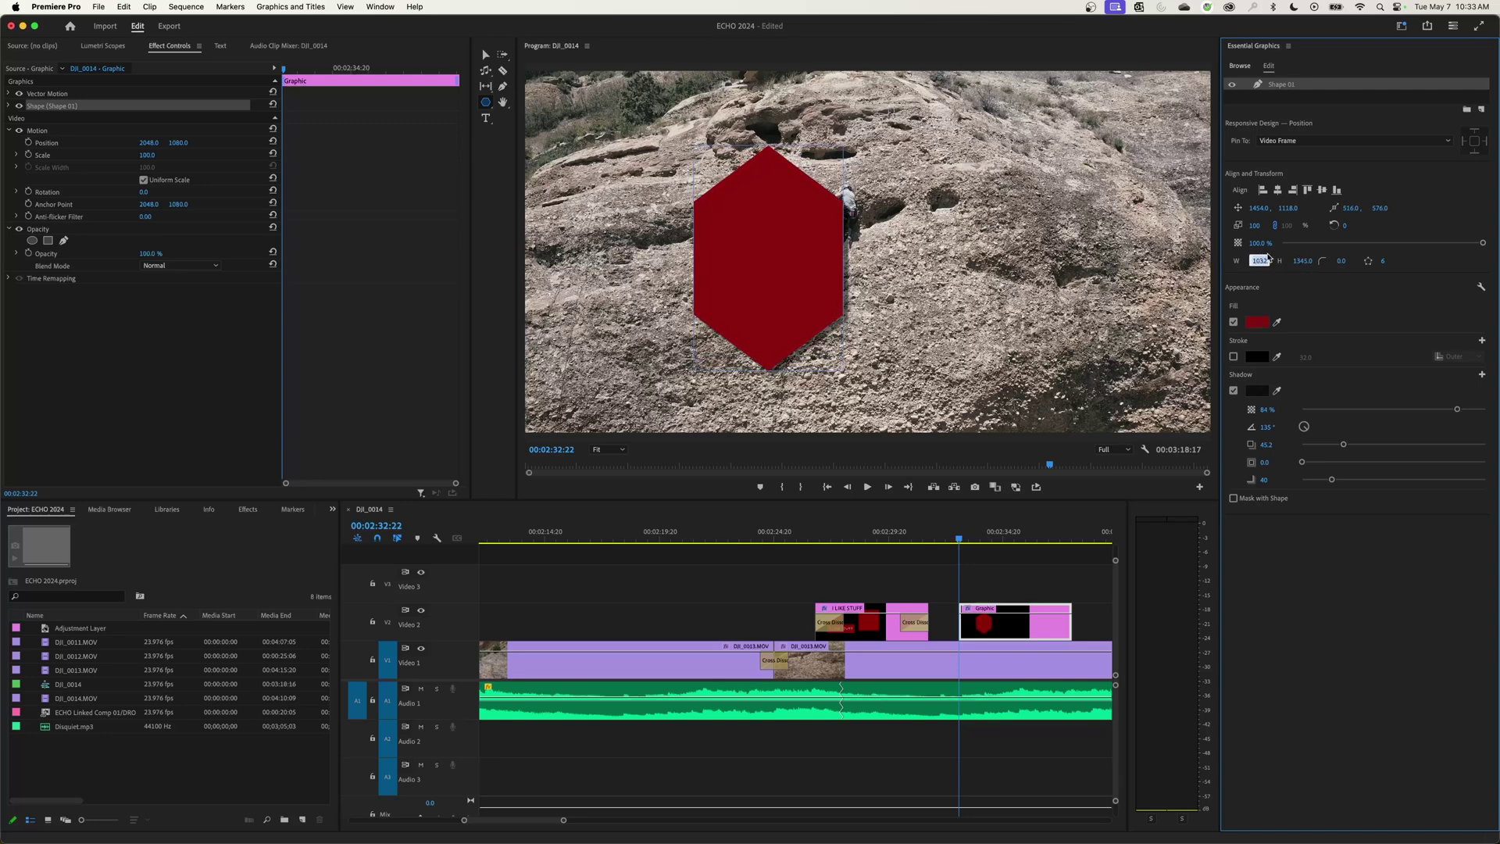
pyautogui.moveTo(1259, 261); pyautogui.dragTo(1256, 261)
pyautogui.moveTo(1343, 261)
pyautogui.mouseDown()
pyautogui.moveTo(1360, 261)
pyautogui.moveTo(1343, 261)
pyautogui.mouseUp()
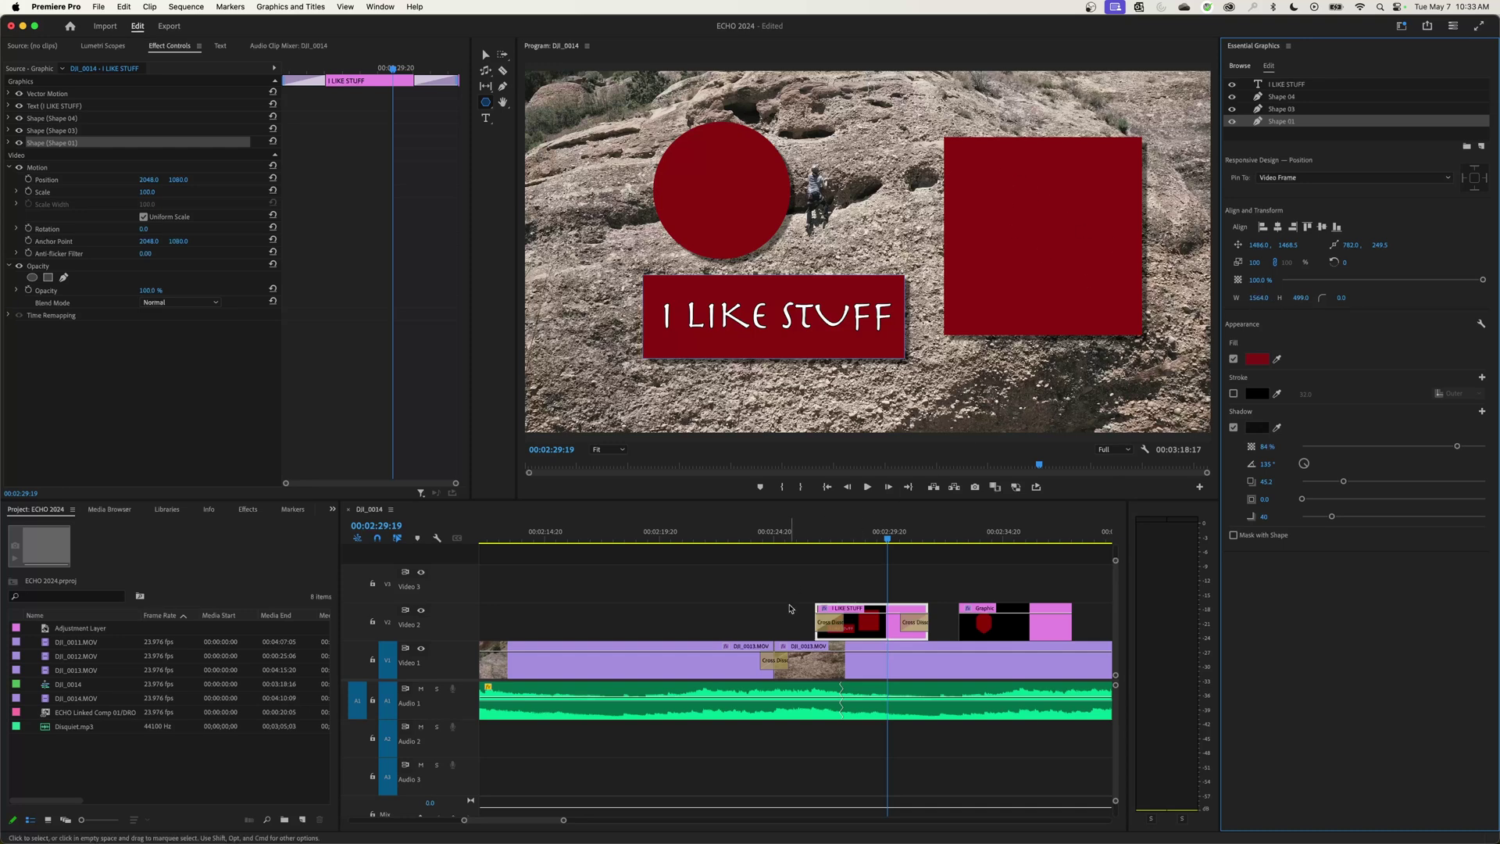
# - Enlarge the circle slightly in the I LIKE STUFF graphic and round the wide rectangle's corners to a radius of 232.6
pyautogui.click(767, 188)
pyautogui.moveTo(1256, 301); pyautogui.dragTo(1242, 301)
pyautogui.click(1281, 121)
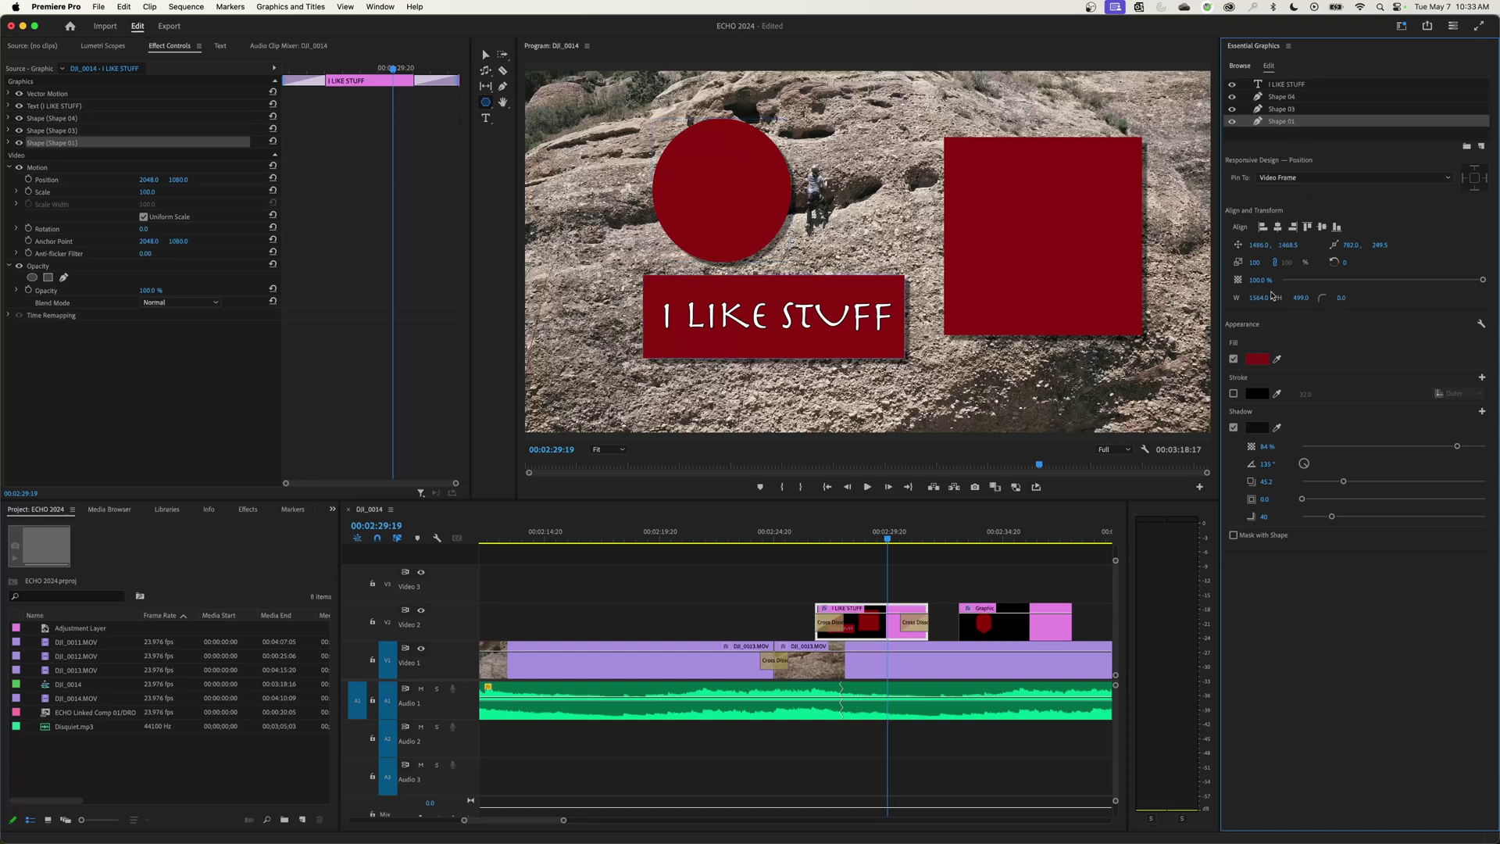
pyautogui.moveTo(1340, 297); pyautogui.dragTo(1355, 298)
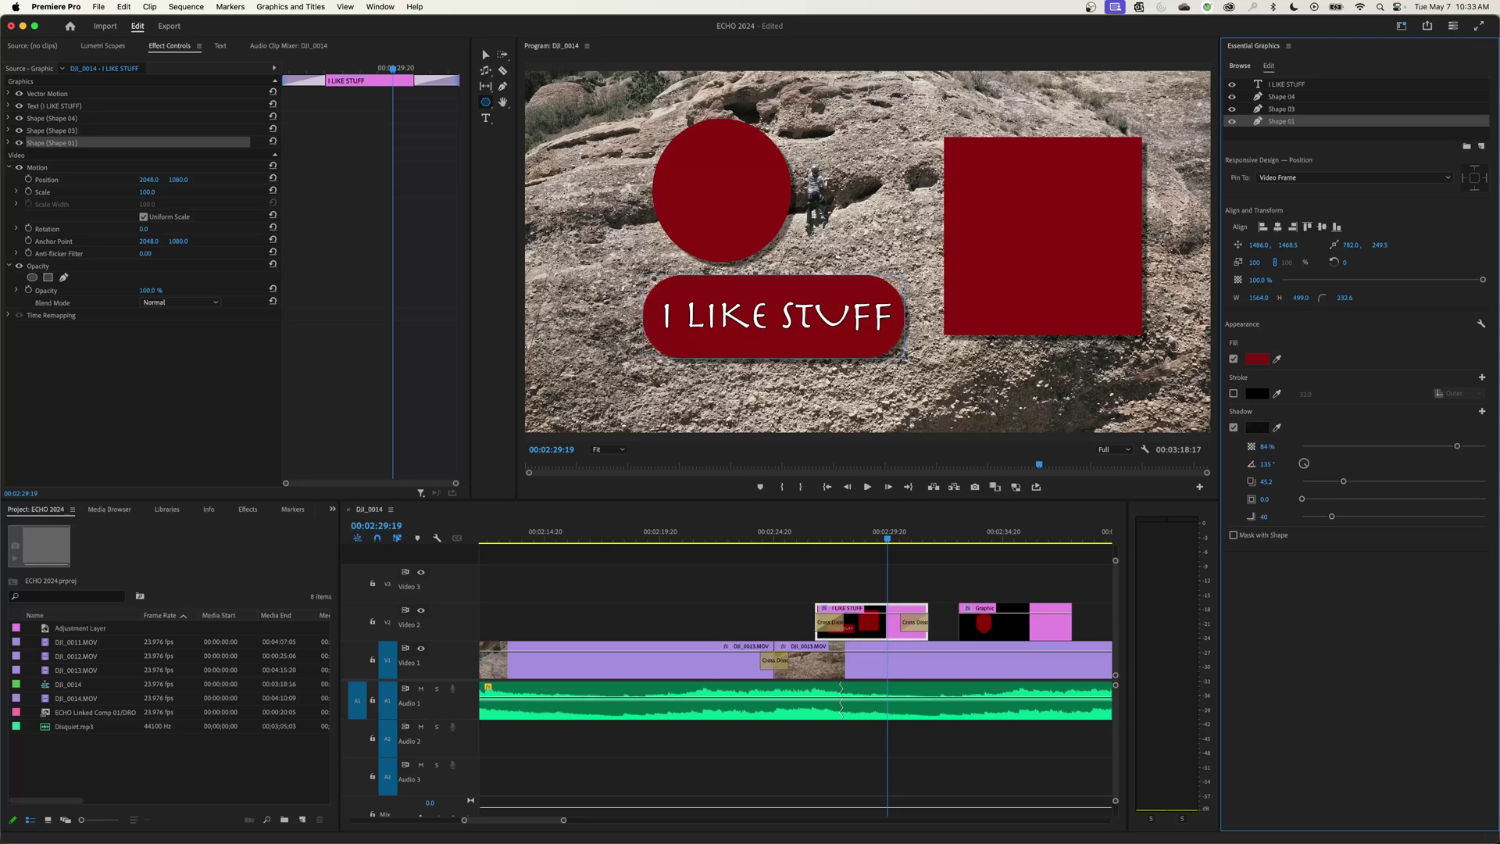
# - Draw a closed, straight-edged nine-point shape to the right of the hexagon with the Pen Tool, within the hexagon's graphic clip
pyautogui.click(1018, 633)
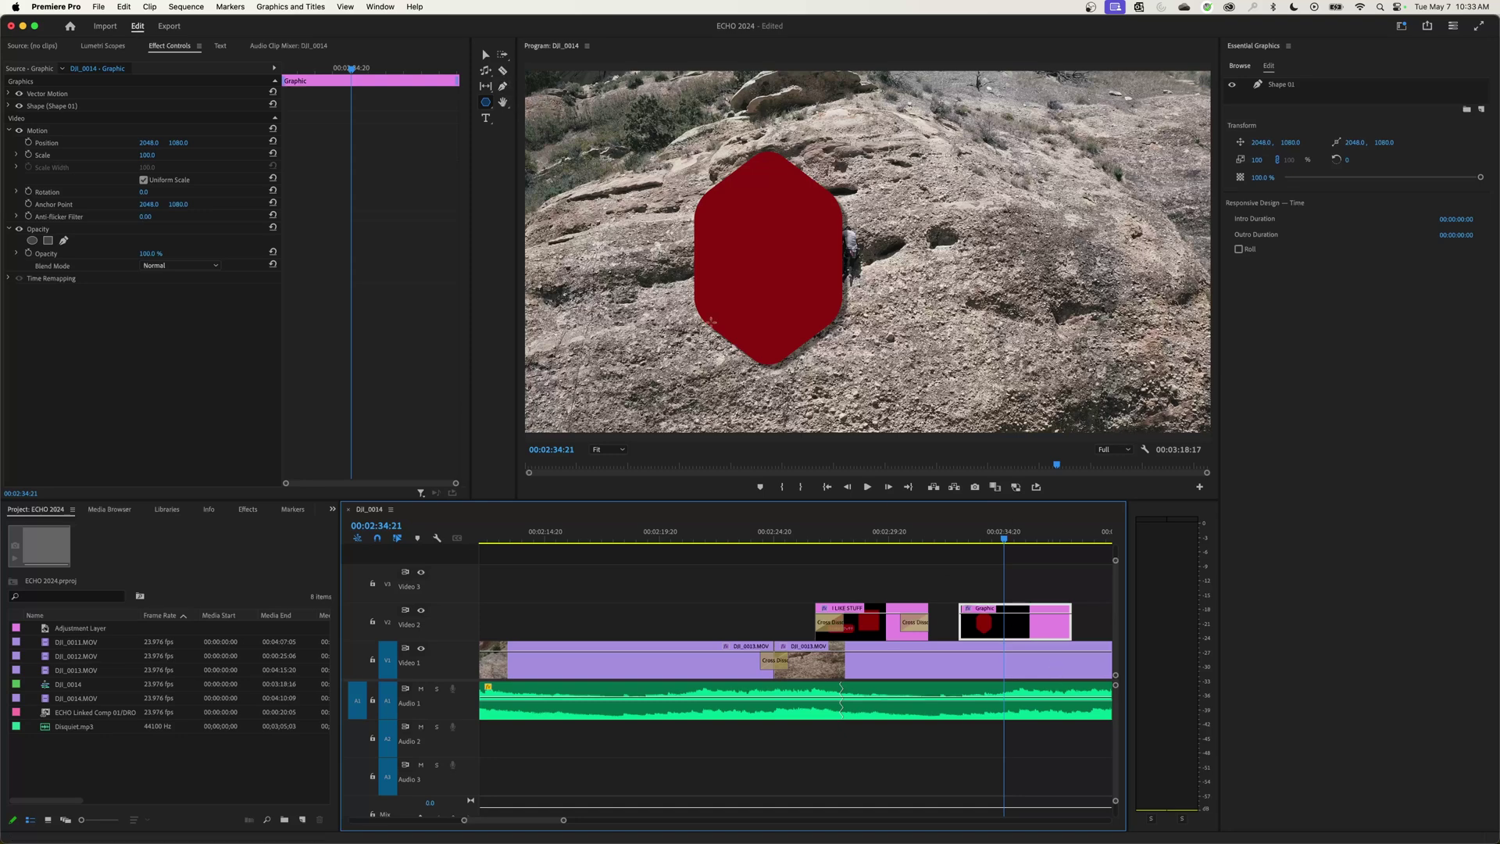
pyautogui.click(502, 86)
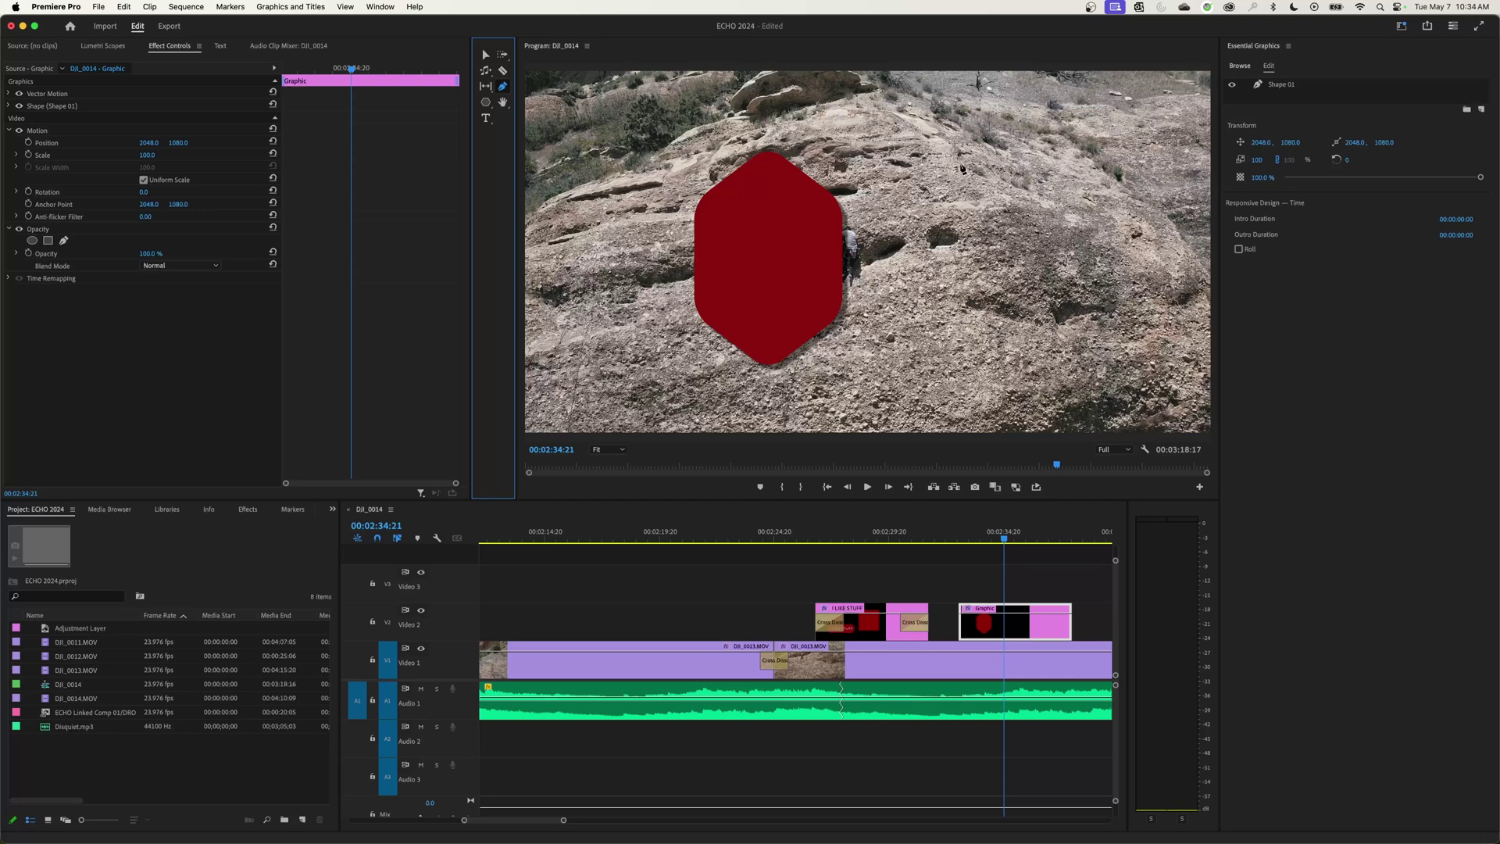
pyautogui.click(962, 165)
pyautogui.click(941, 227)
pyautogui.click(983, 280)
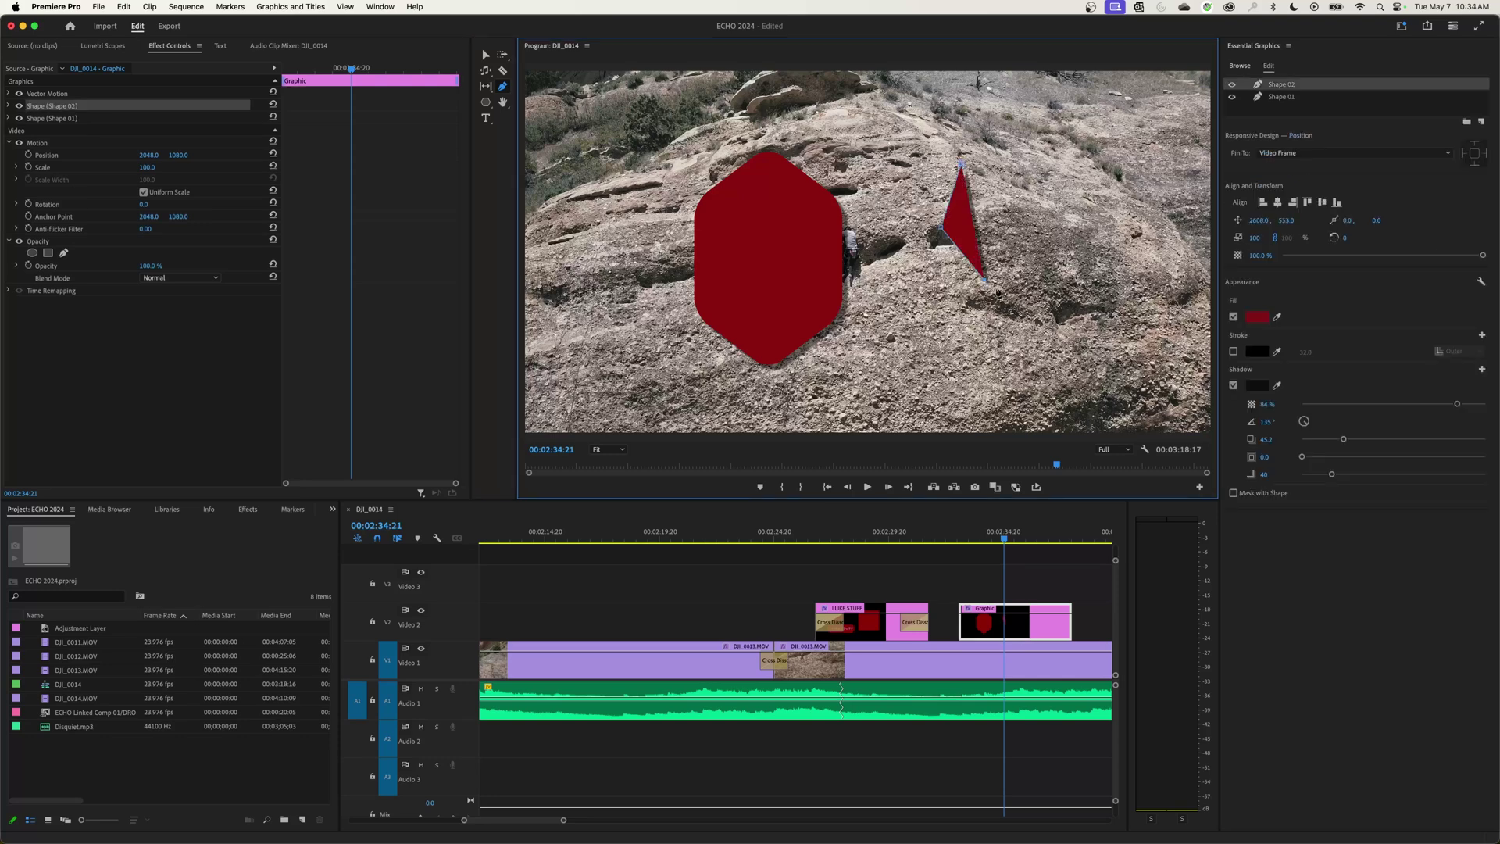
pyautogui.click(1073, 302)
pyautogui.click(1124, 279)
pyautogui.click(1111, 193)
pyautogui.click(1098, 159)
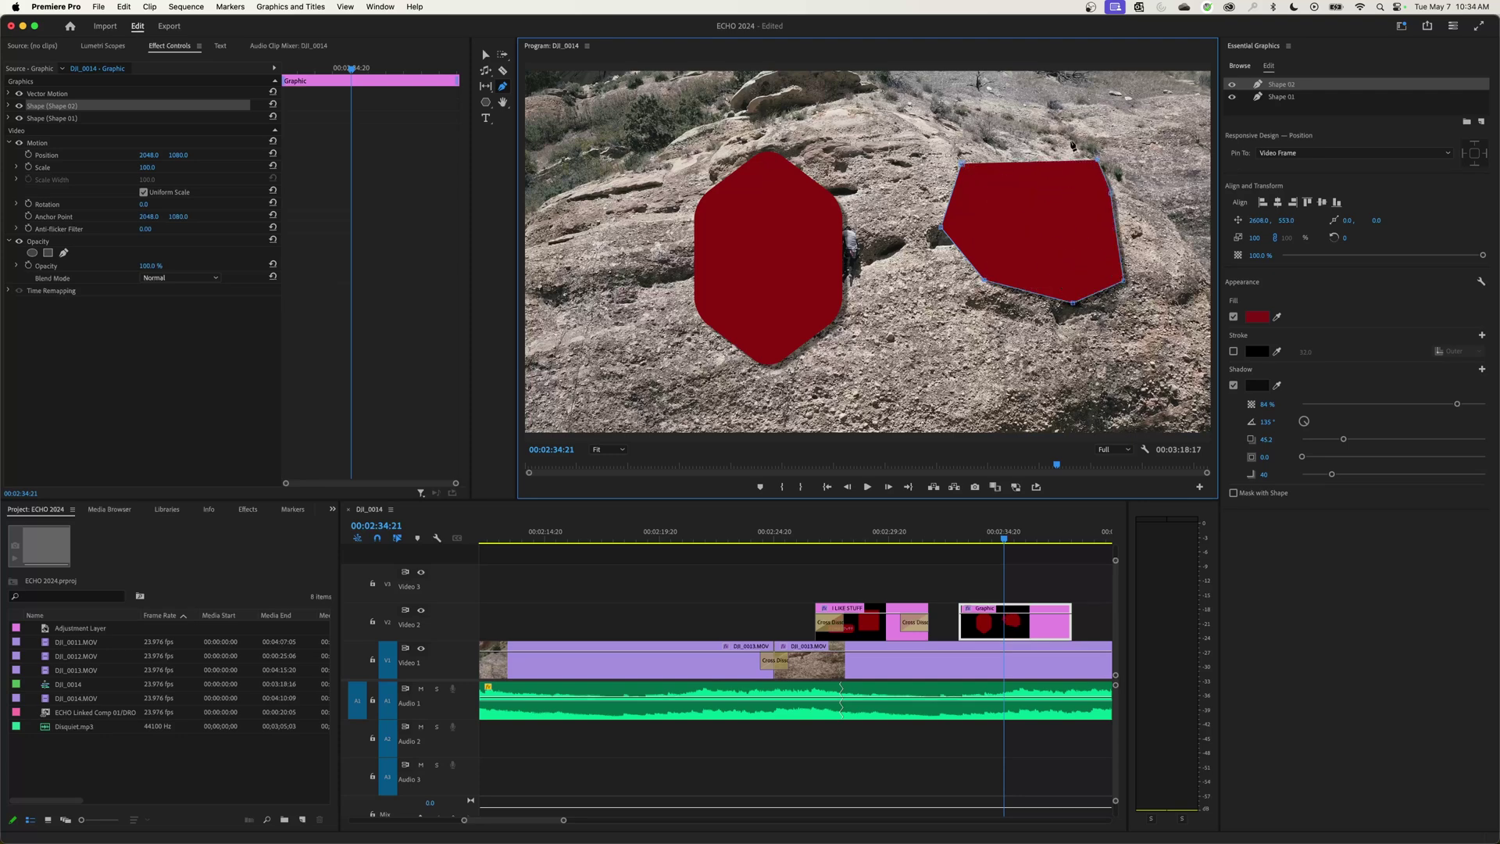
pyautogui.click(1049, 129)
pyautogui.click(983, 141)
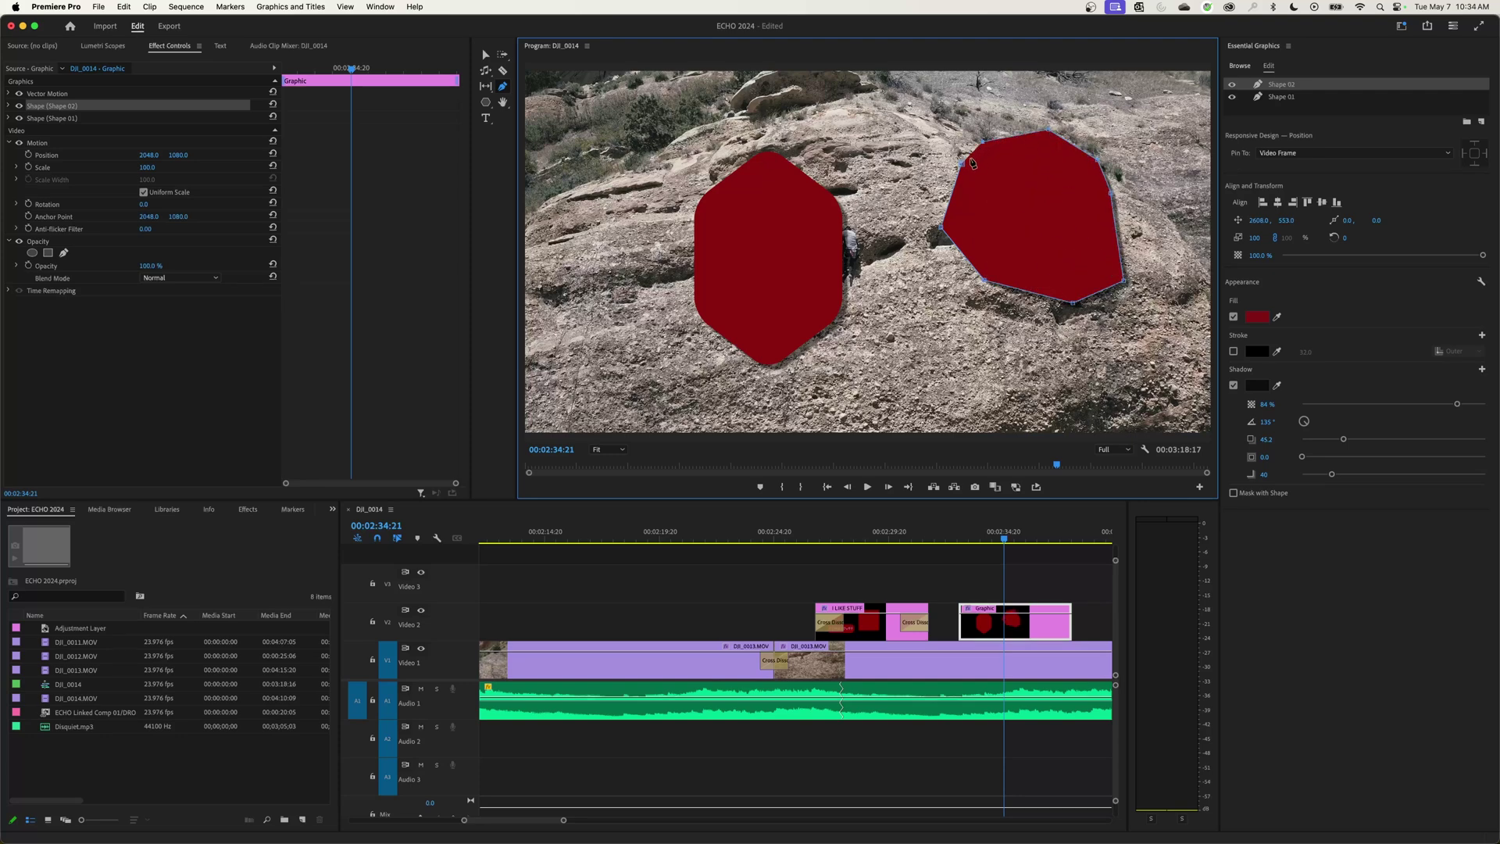
pyautogui.click(964, 168)
# - Delete the hexagon and draw a closed, curved six-point shape in its place with the Pen Tool
pyautogui.click(1281, 97)
pyautogui.press('Delete')
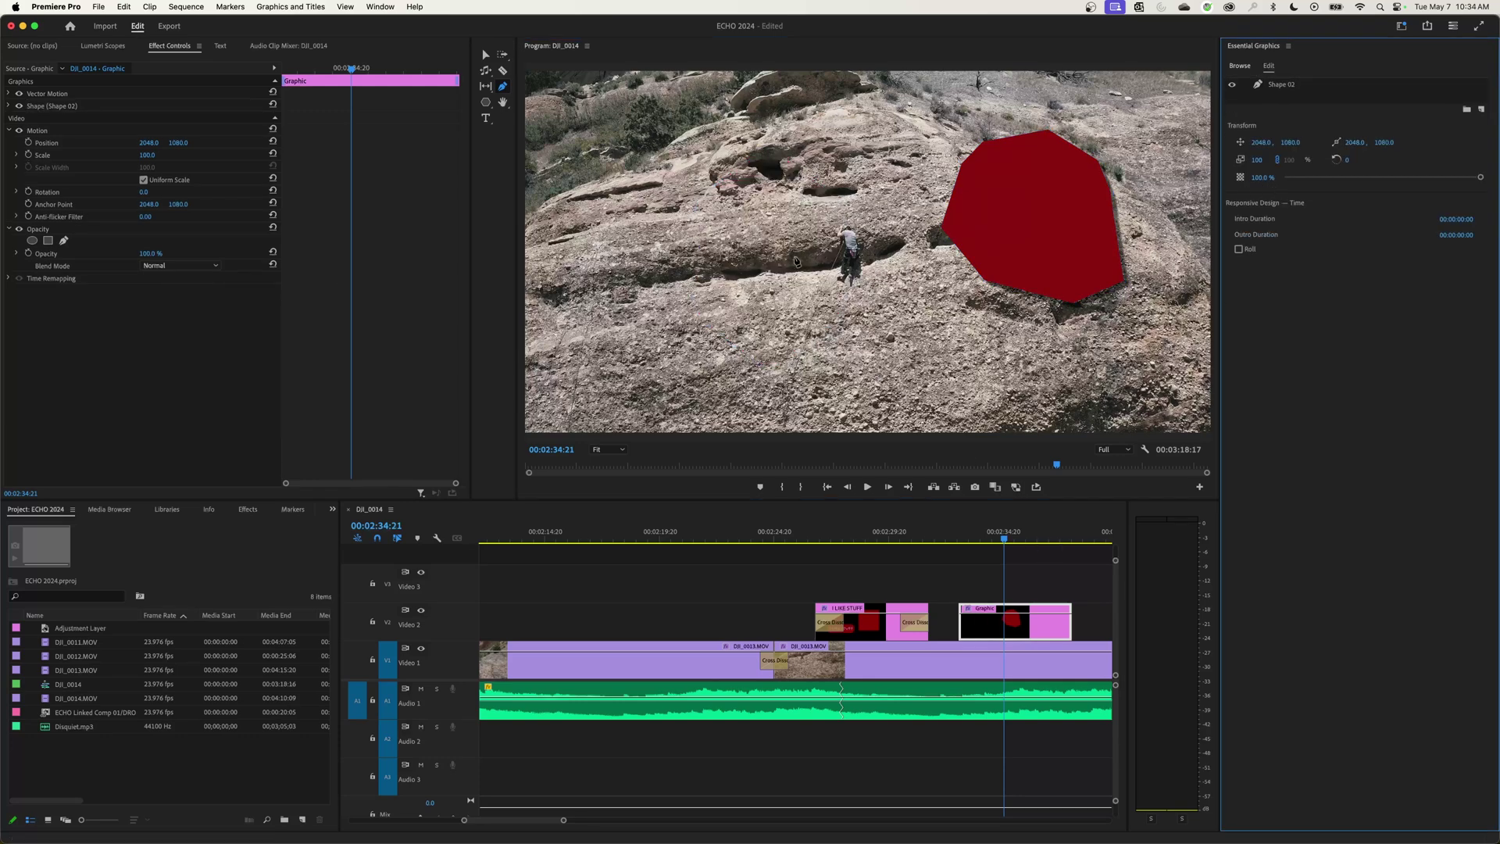
pyautogui.moveTo(656, 174); pyautogui.dragTo(641, 182)
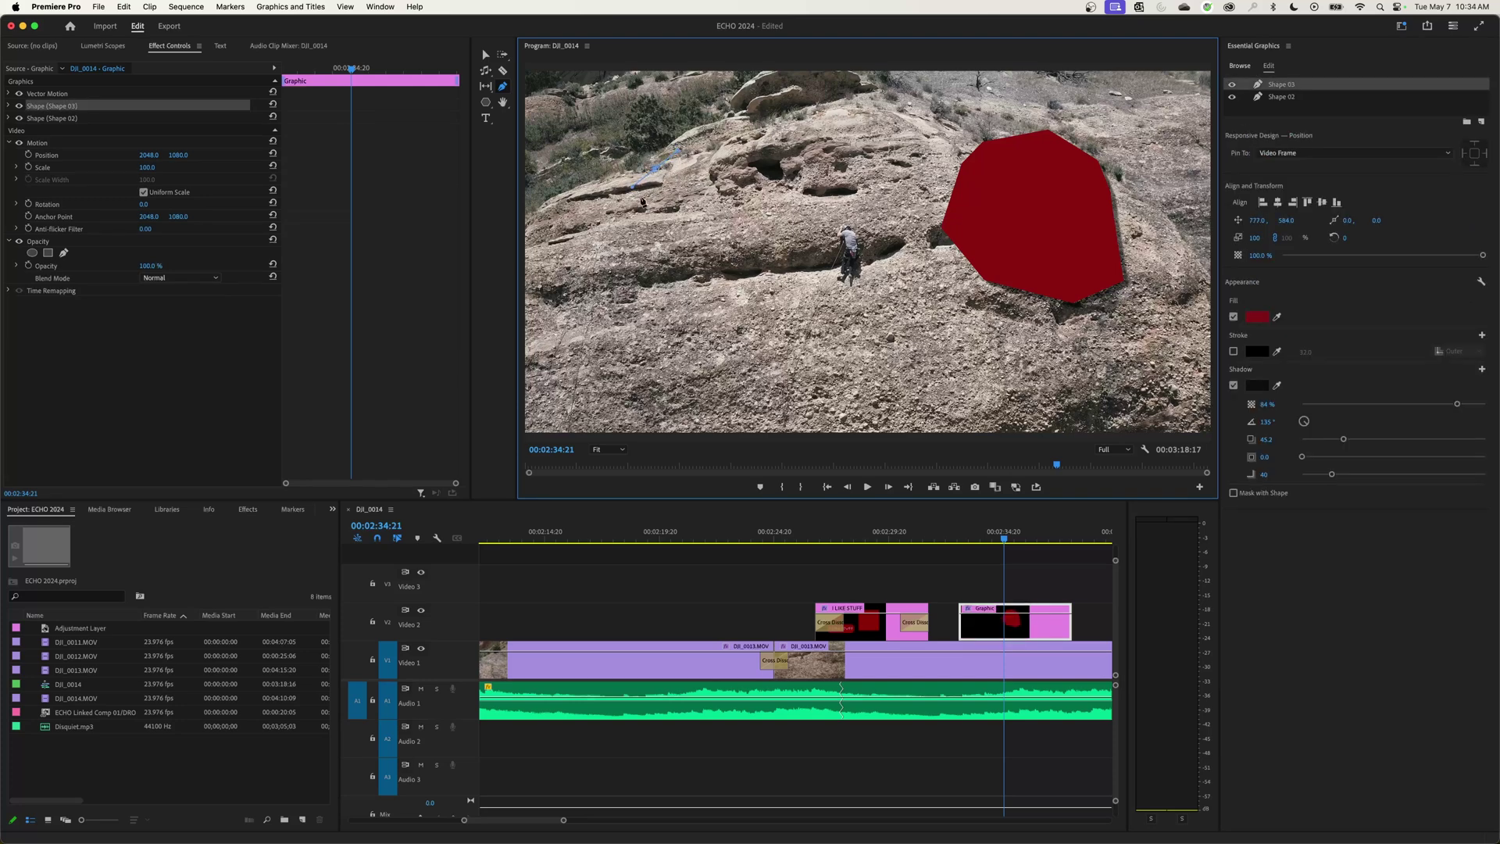
pyautogui.moveTo(610, 258); pyautogui.dragTo(612, 270)
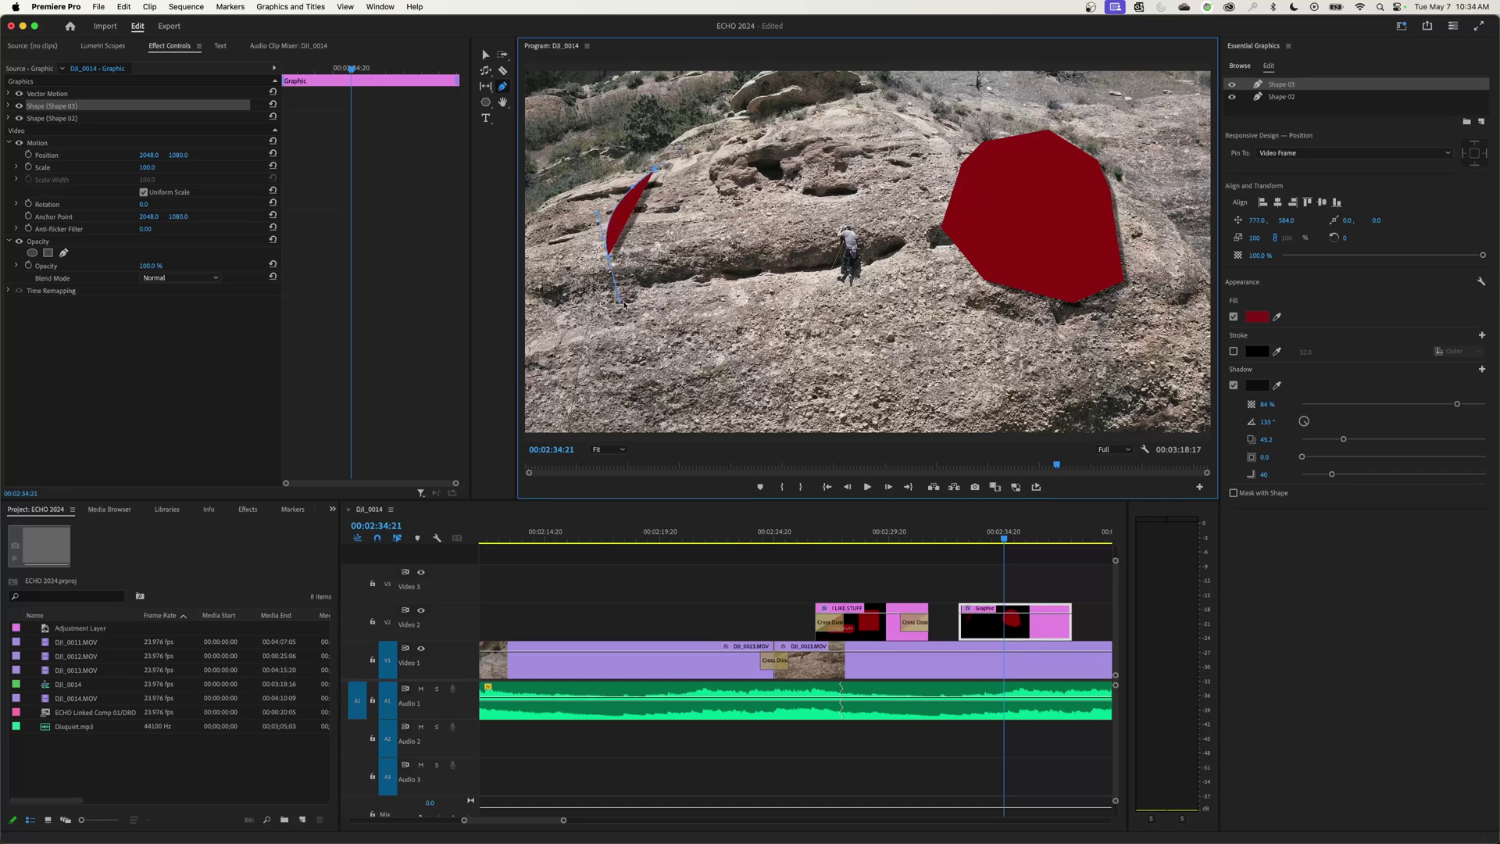
pyautogui.moveTo(678, 335); pyautogui.dragTo(733, 355)
pyautogui.click(813, 347)
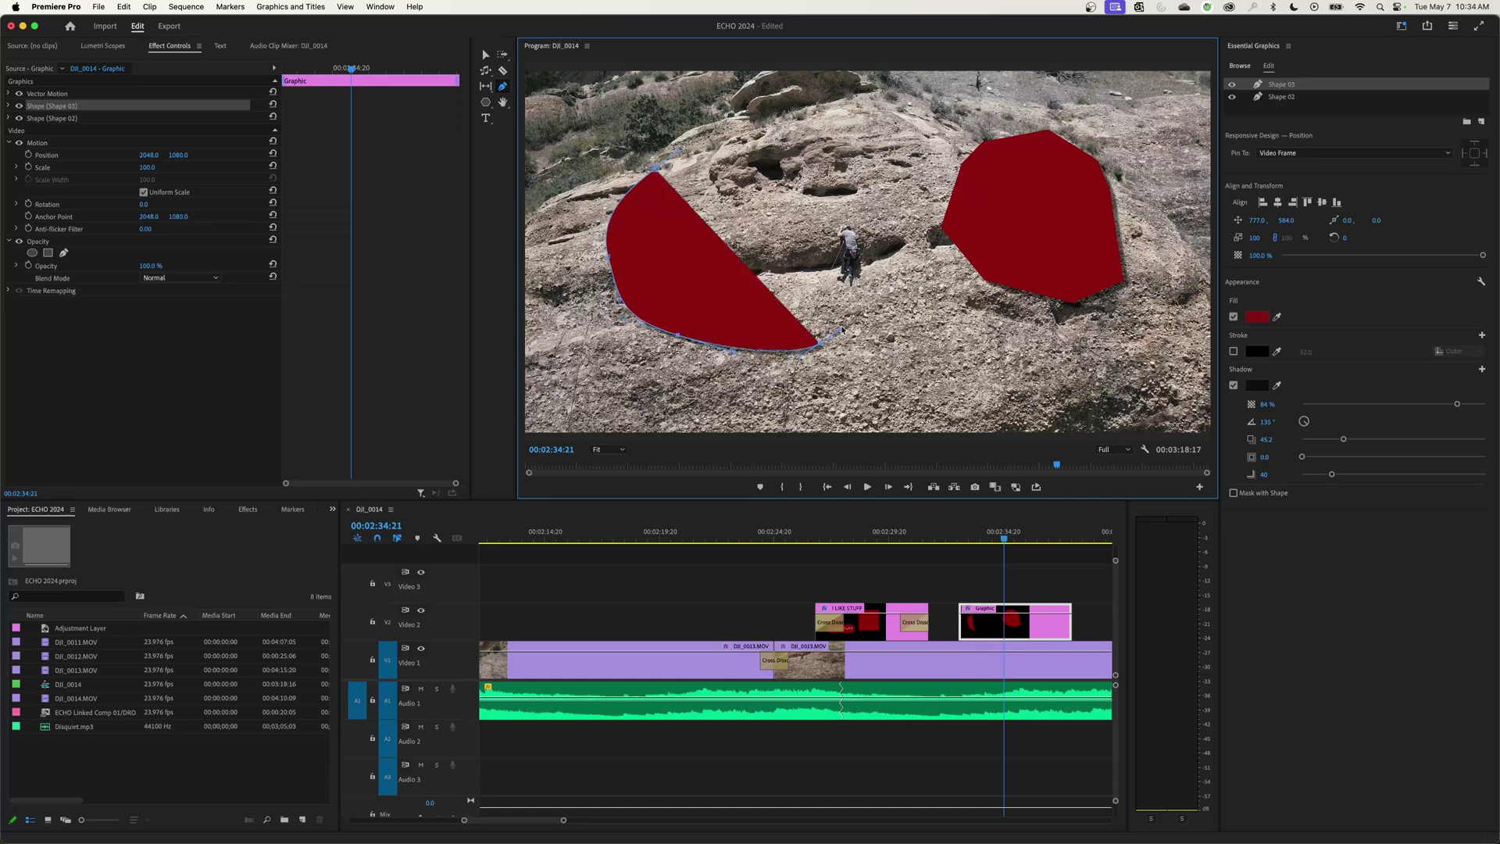
pyautogui.click(857, 248)
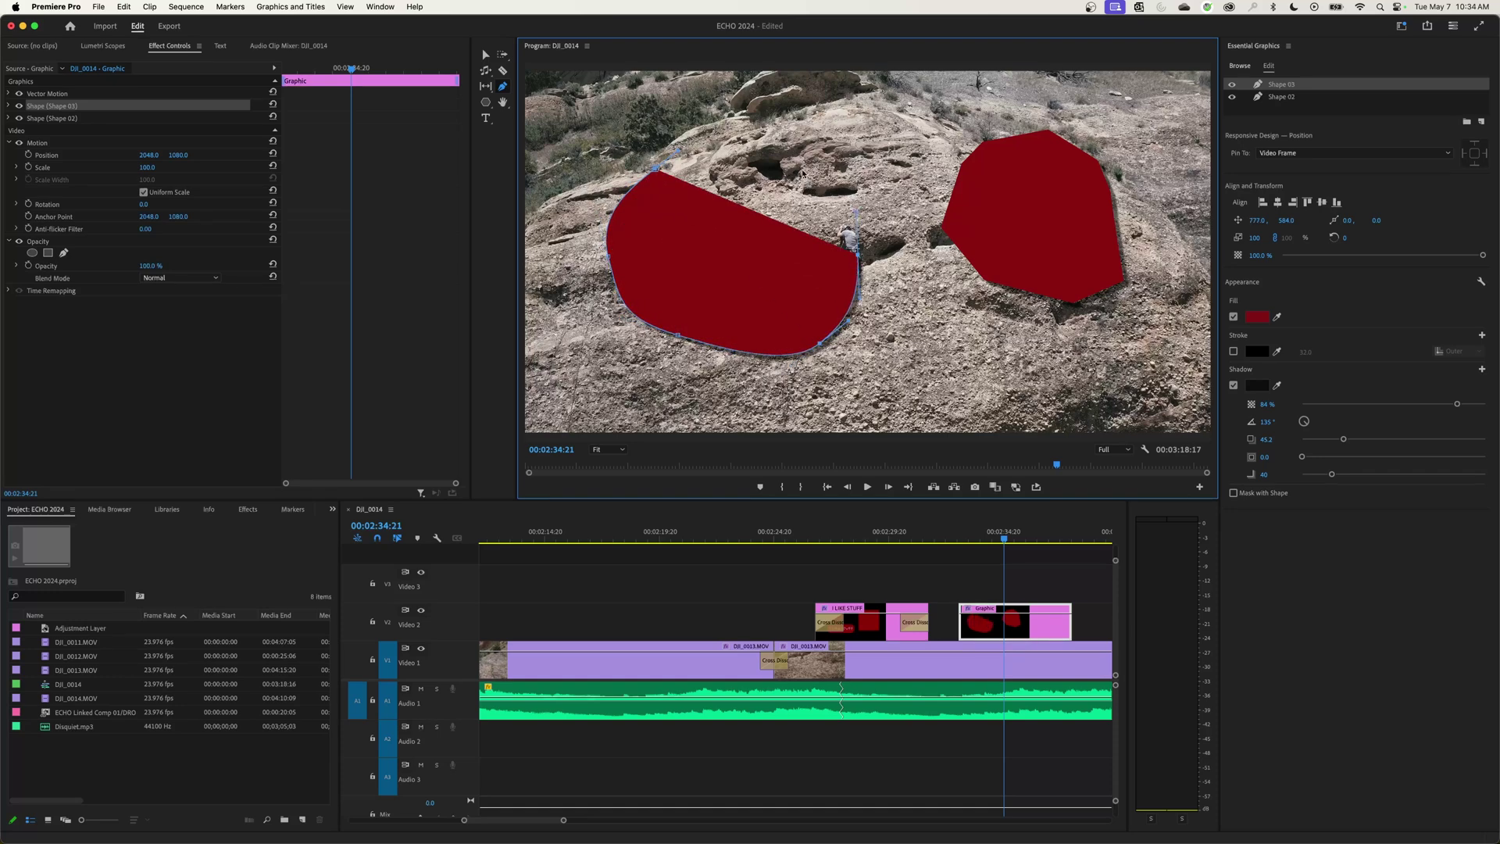
pyautogui.moveTo(804, 170); pyautogui.dragTo(695, 160)
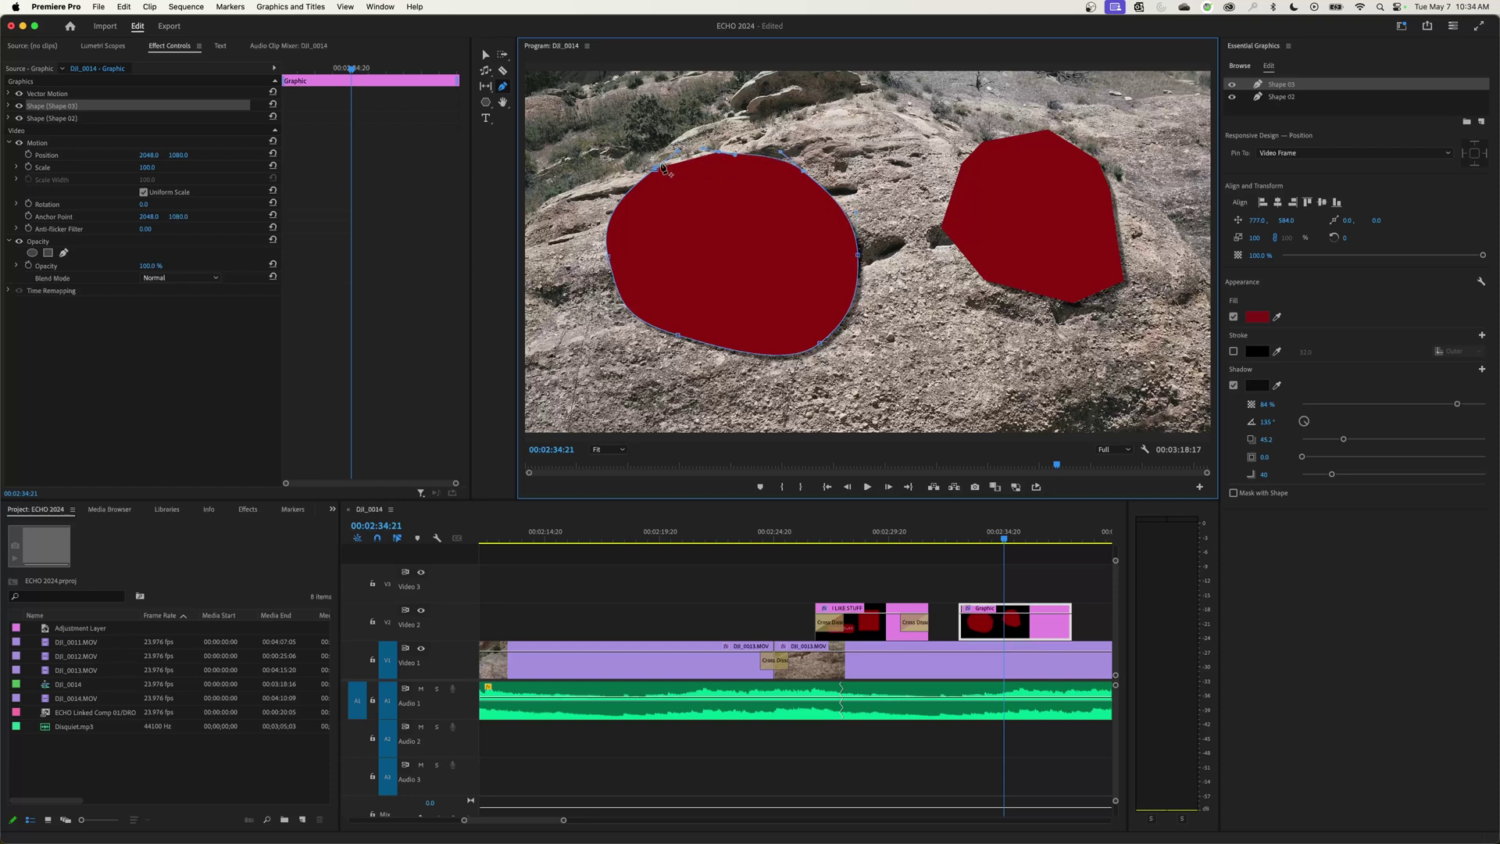
pyautogui.click(655, 168)
# - Reshape the curved pen shape by pulling its right, lower and left-hand points outward
pyautogui.moveTo(820, 349); pyautogui.dragTo(896, 245)
pyautogui.moveTo(658, 356); pyautogui.dragTo(652, 361)
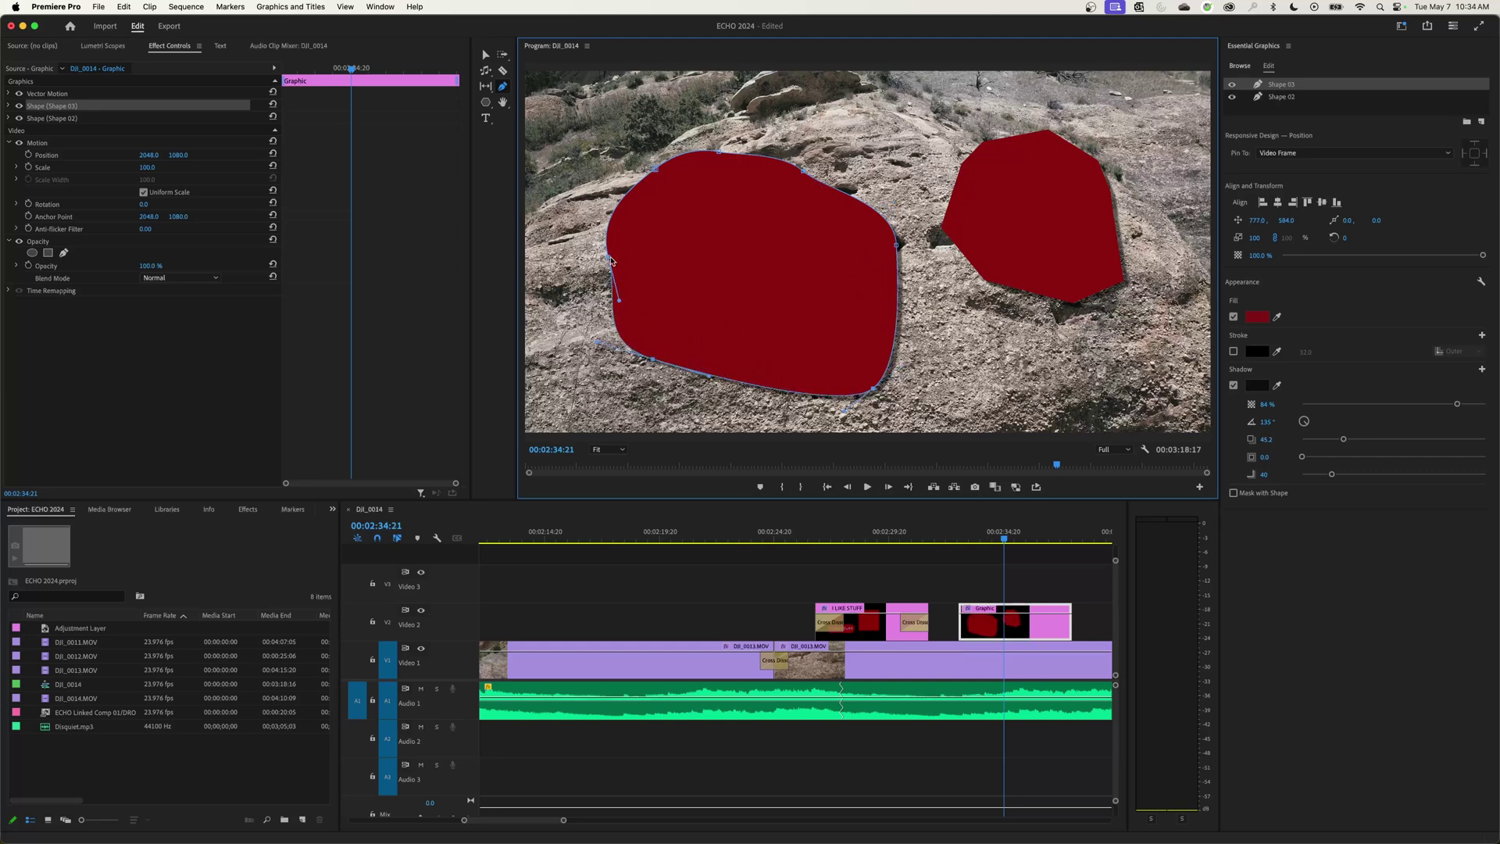
pyautogui.moveTo(610, 256); pyautogui.dragTo(582, 249)
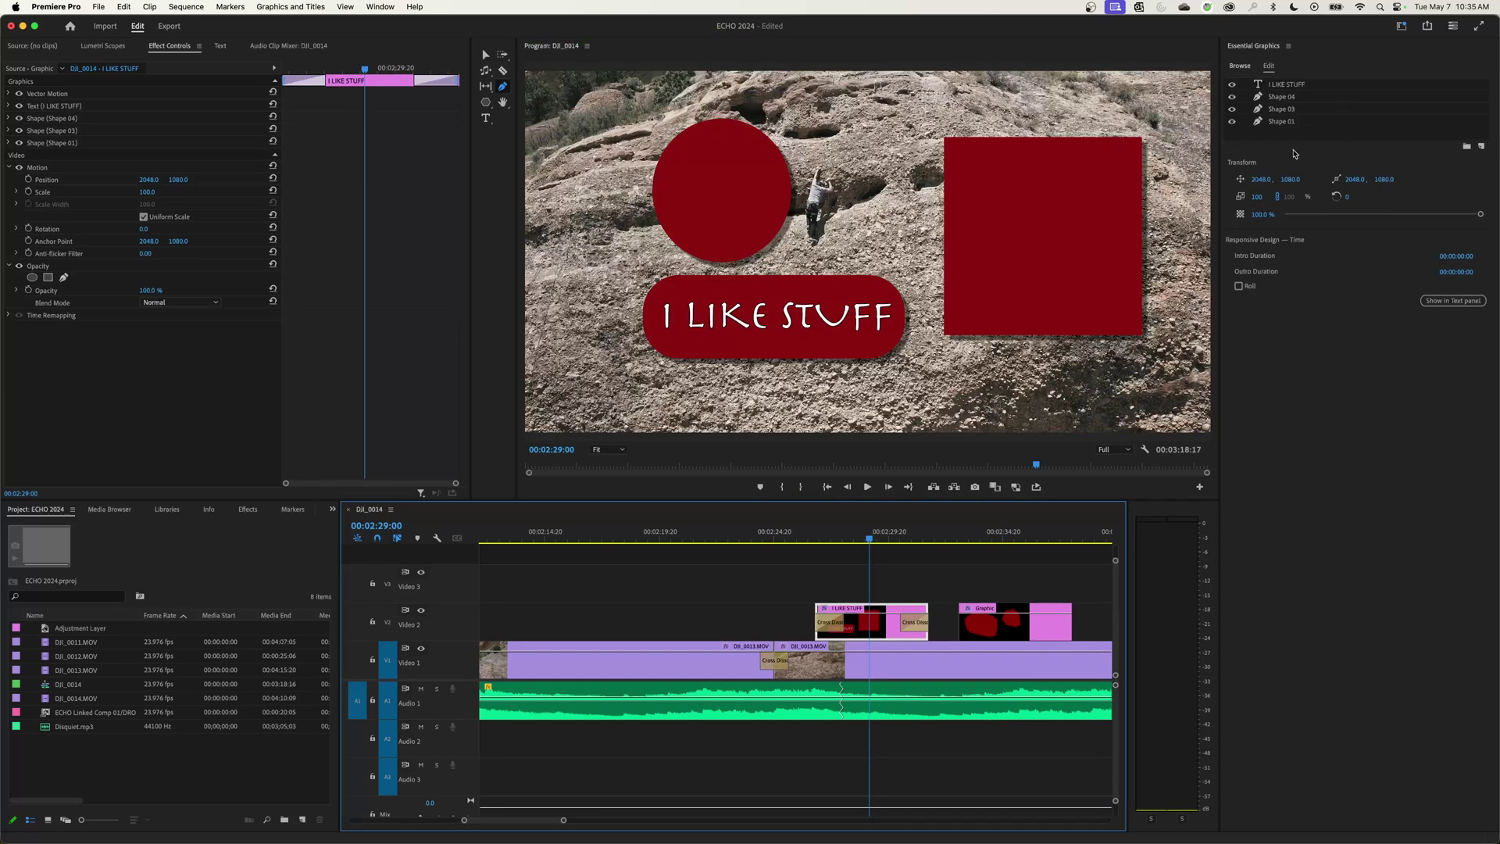
# - Delete the circle, the square and the rounded rectangle from the I LIKE STUFF graphic, keeping only its text
pyautogui.click(1286, 122)
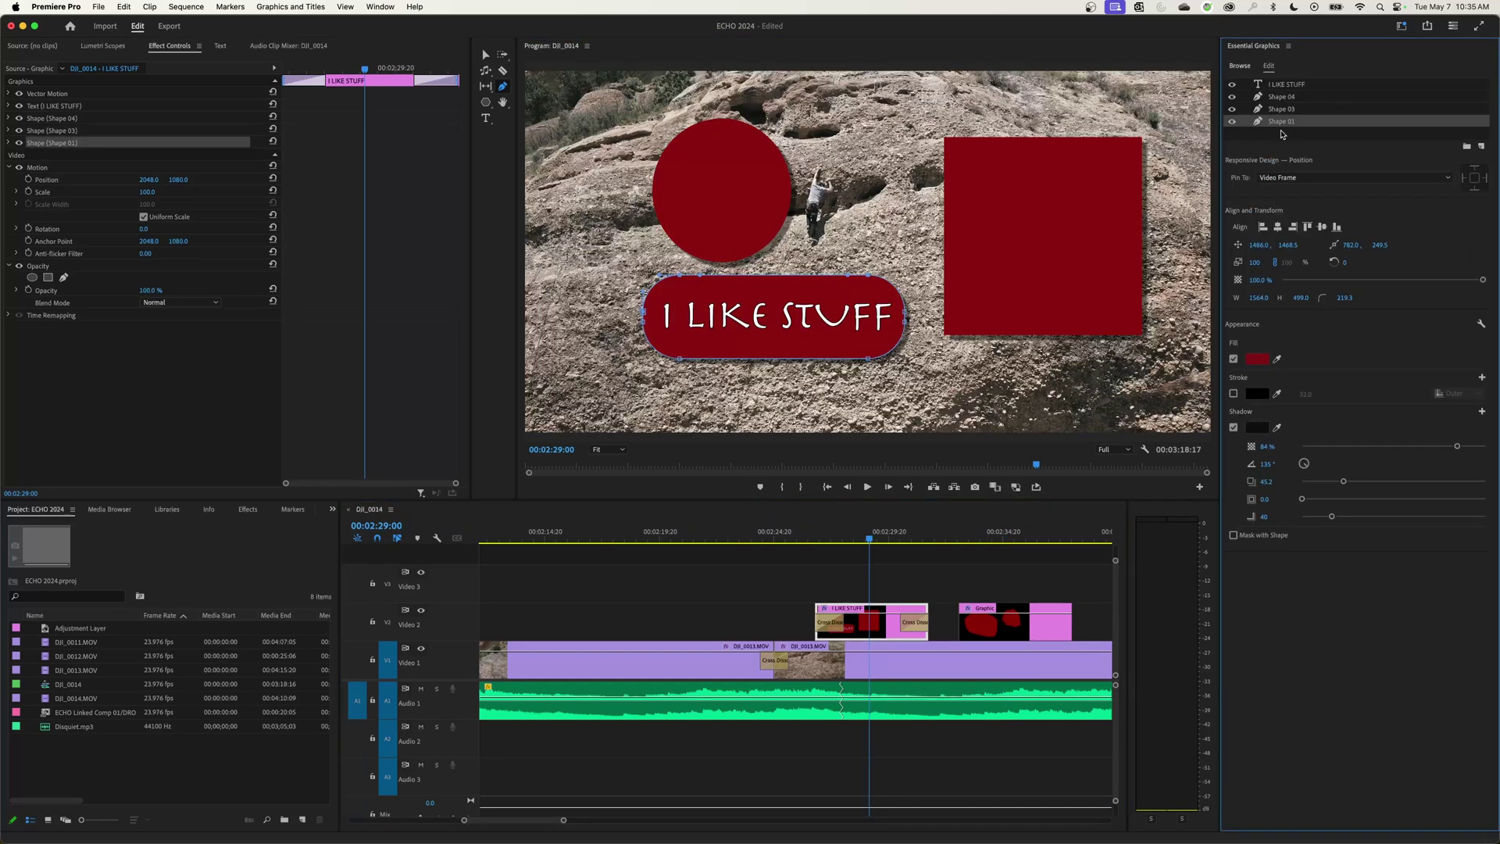
pyautogui.click(1291, 110)
pyautogui.click(1291, 97)
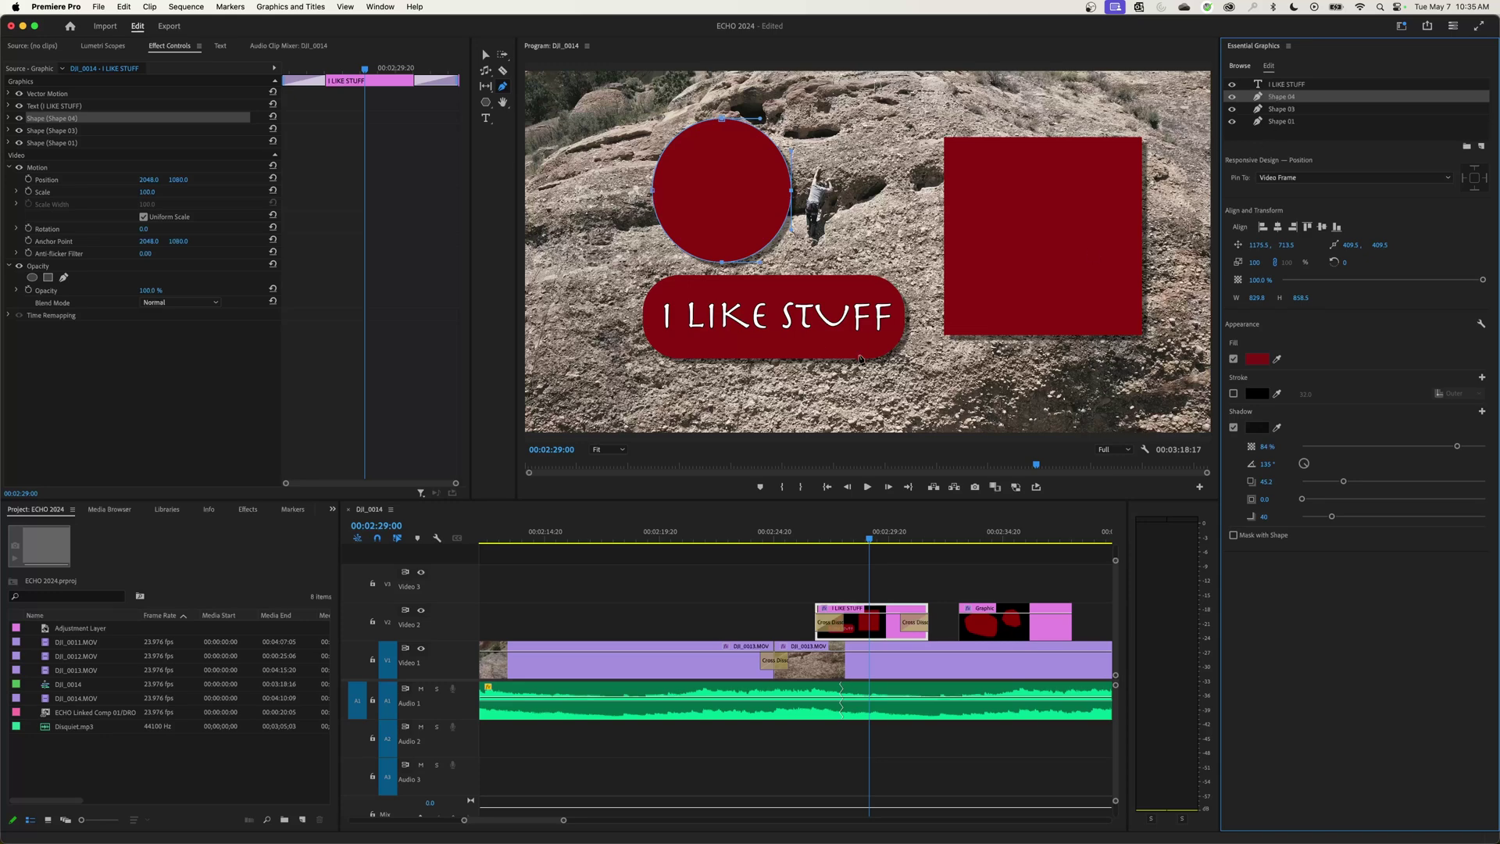
pyautogui.press('Delete')
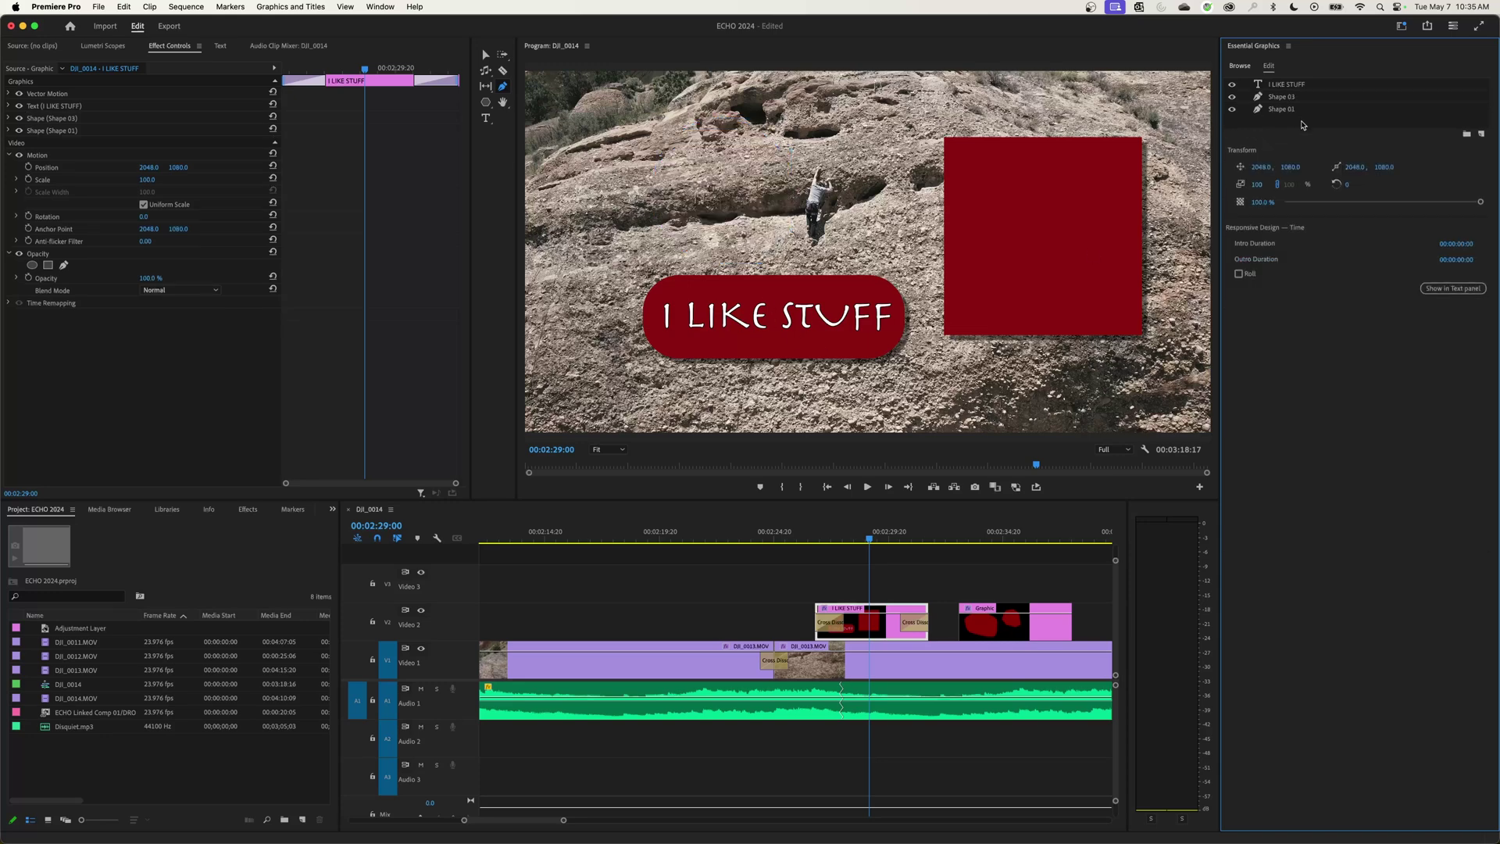
pyautogui.click(1288, 99)
pyautogui.press('Delete')
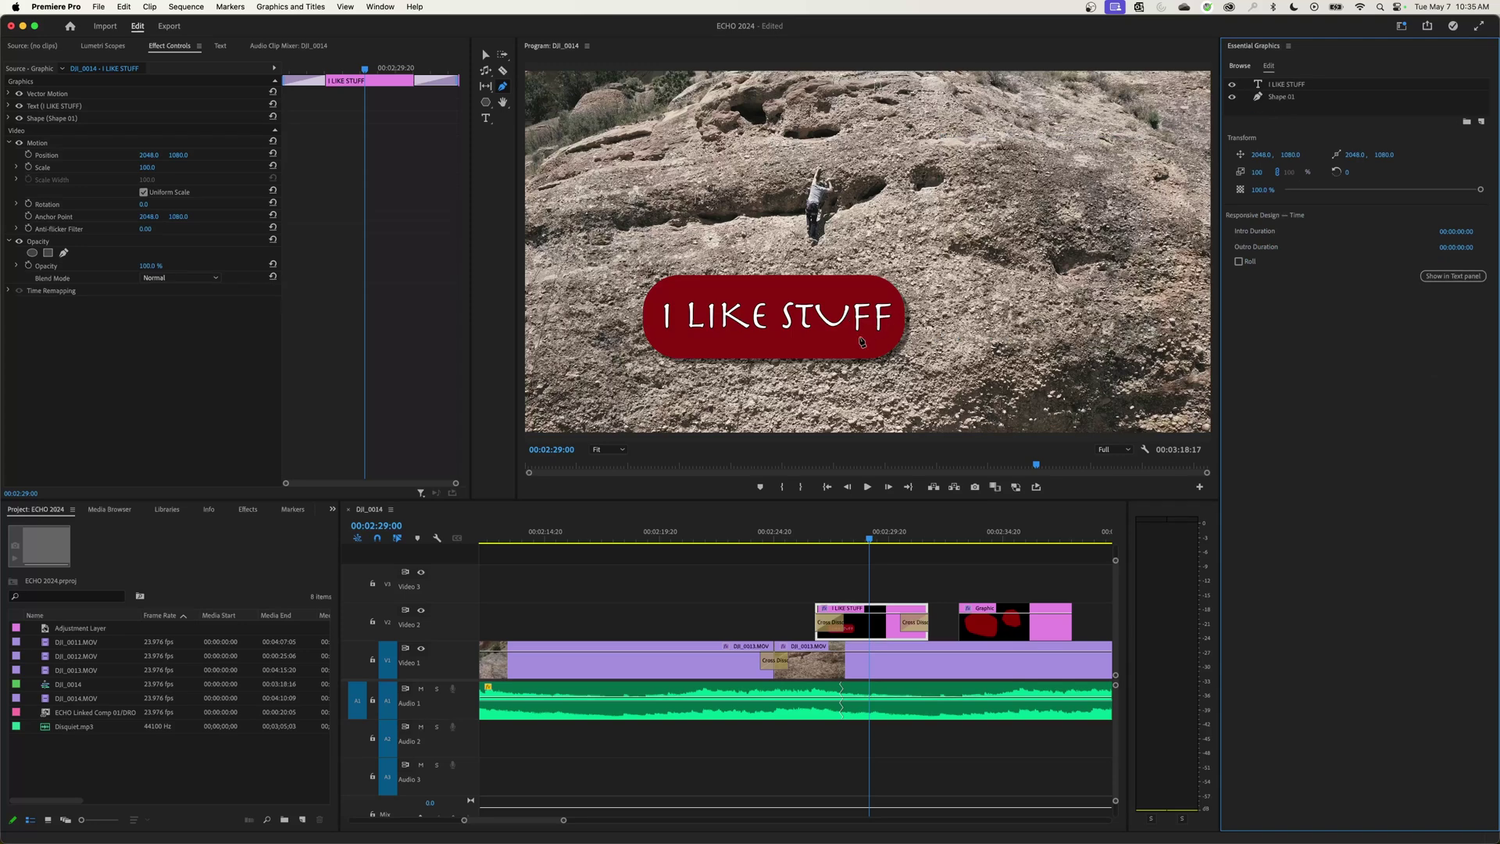
pyautogui.click(1281, 99)
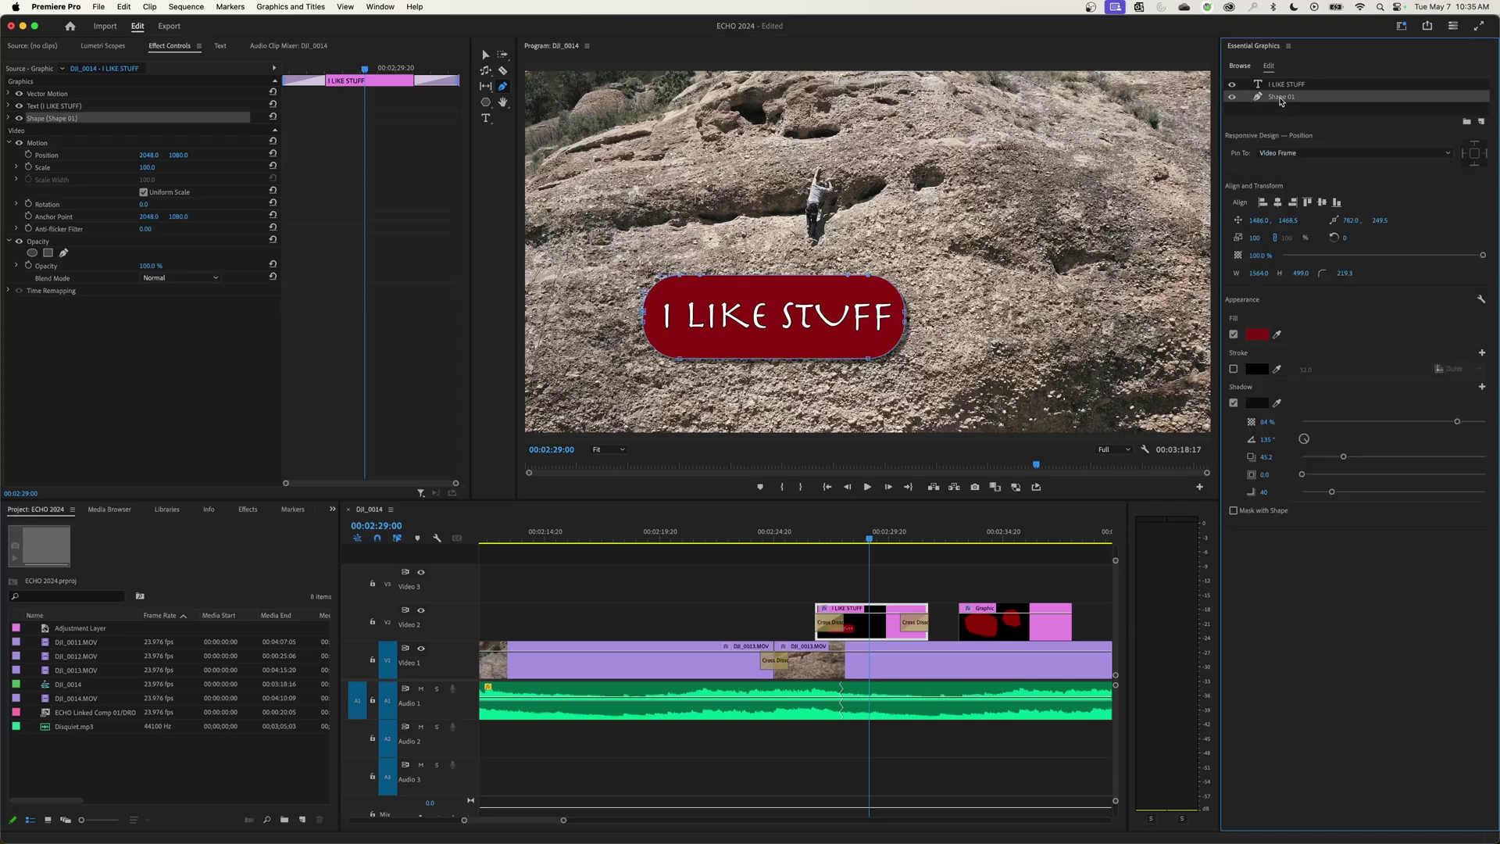
pyautogui.press('Delete')
# - Draw a rectangle about 1478 by 290 px without a shadow over the I LIKE STUFF text and enable Mask with Shape for it
pyautogui.click(485, 101)
pyautogui.moveTo(658, 295); pyautogui.dragTo(903, 343)
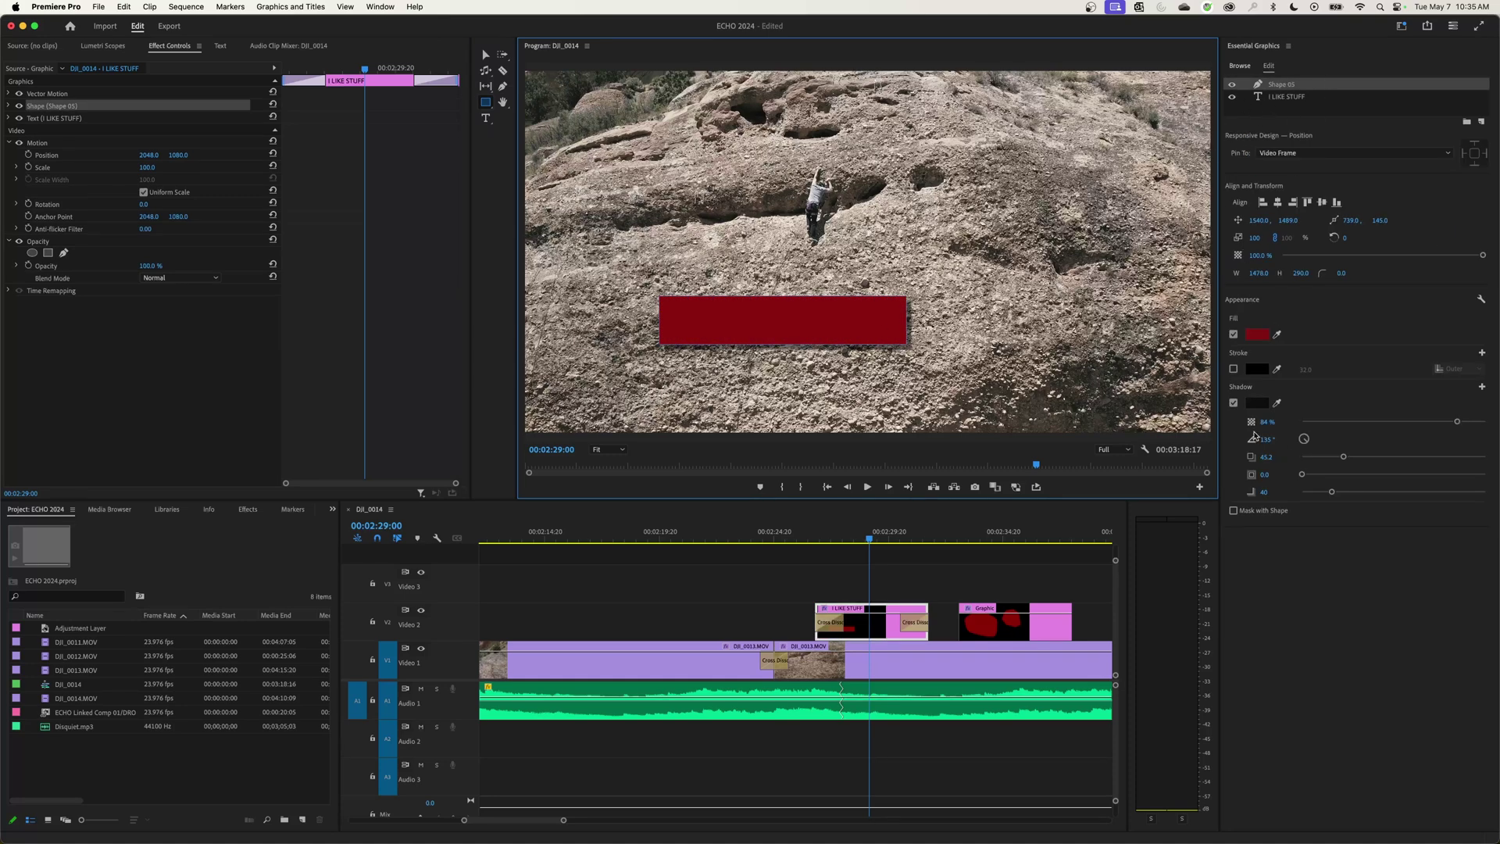
pyautogui.click(1234, 403)
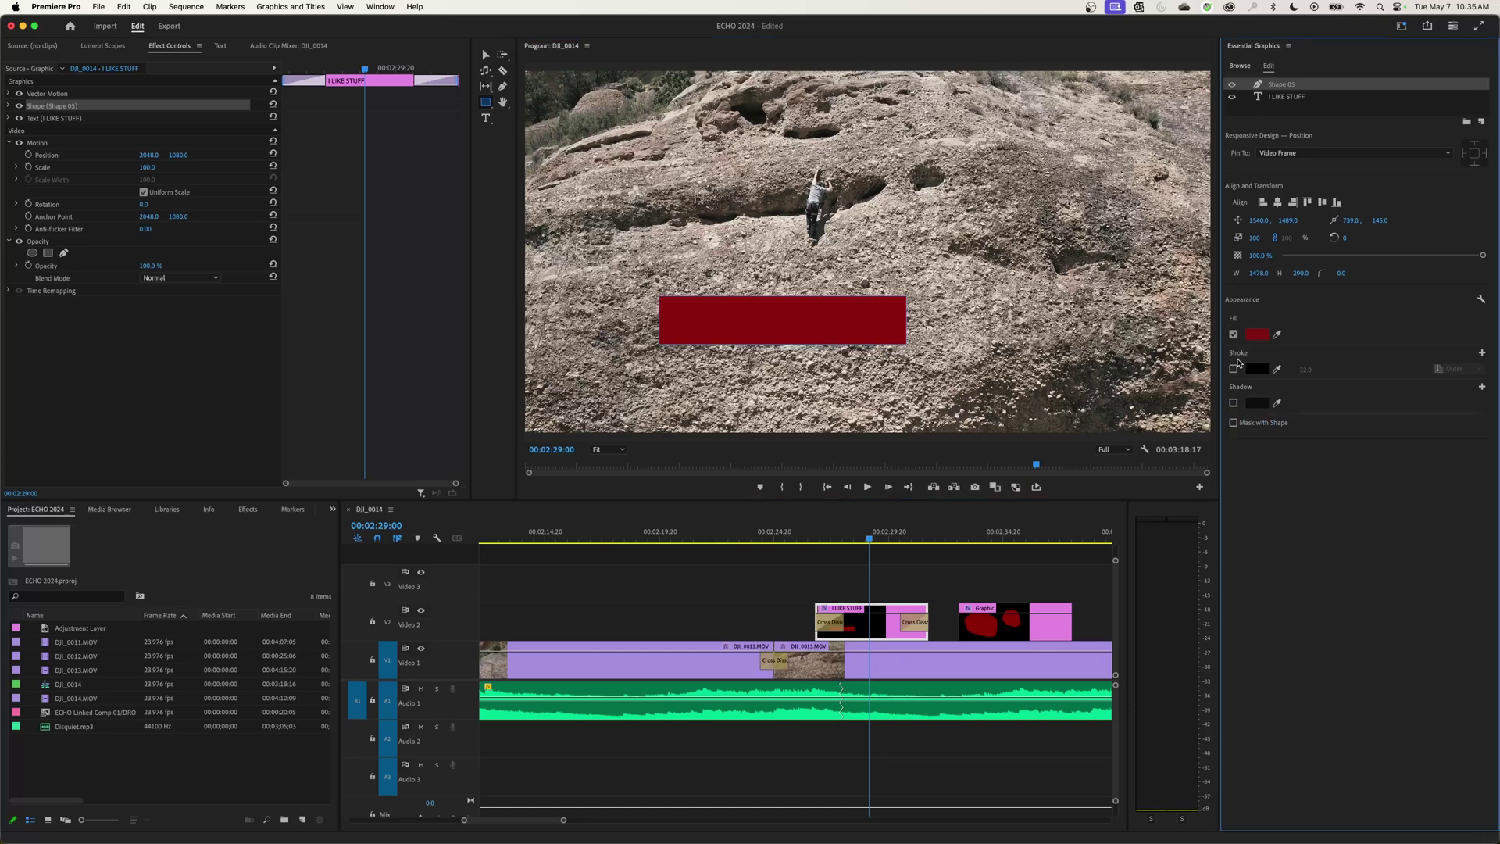
pyautogui.click(1234, 423)
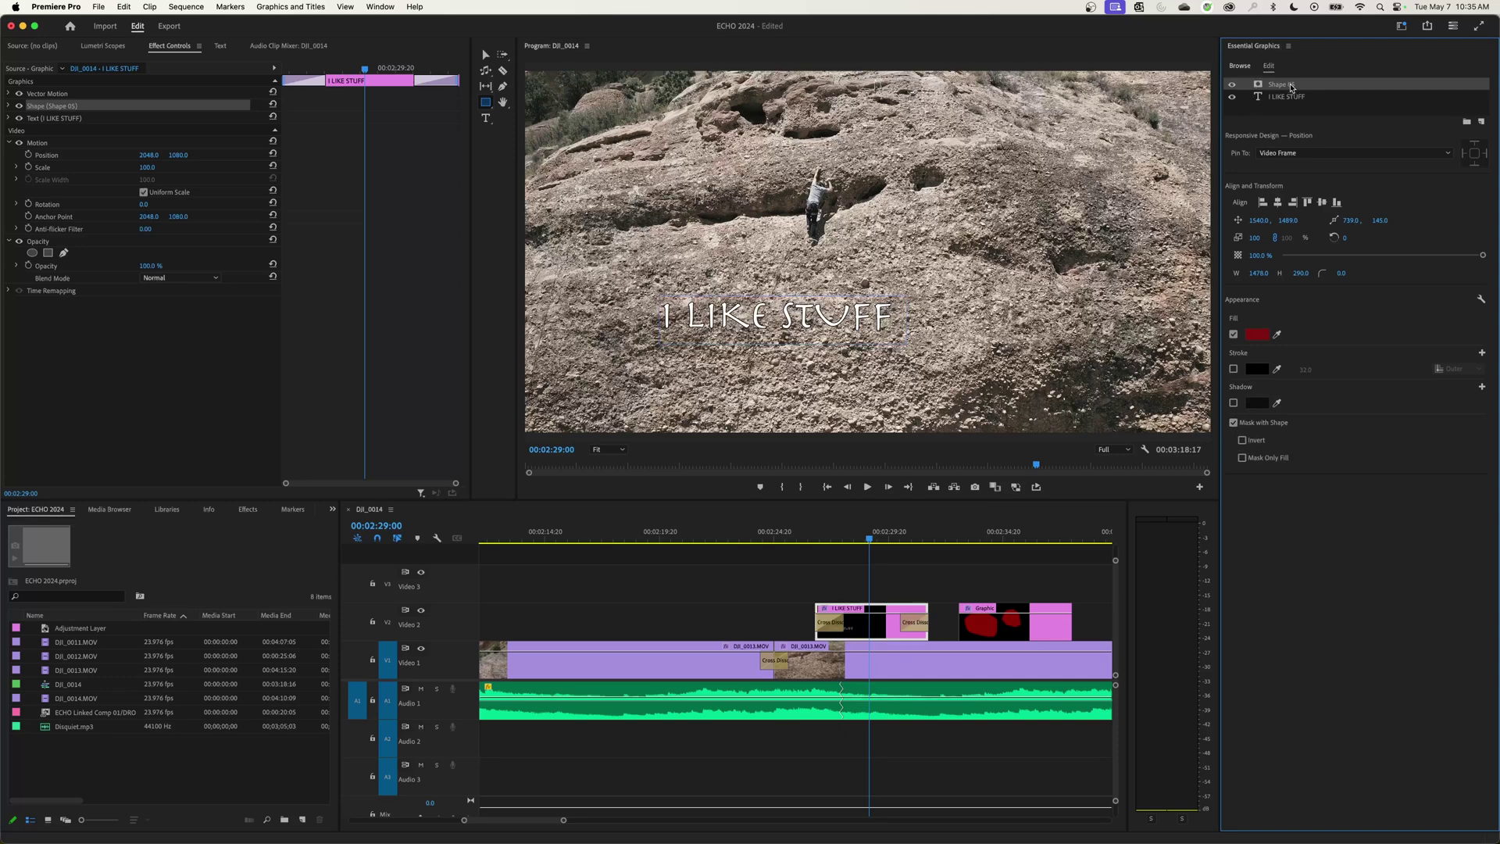
# - Try shifting the mask rectangle slightly over the I LIKE STUFF text and undo the last change
pyautogui.doubleClick(1290, 85)
pyautogui.click(485, 55)
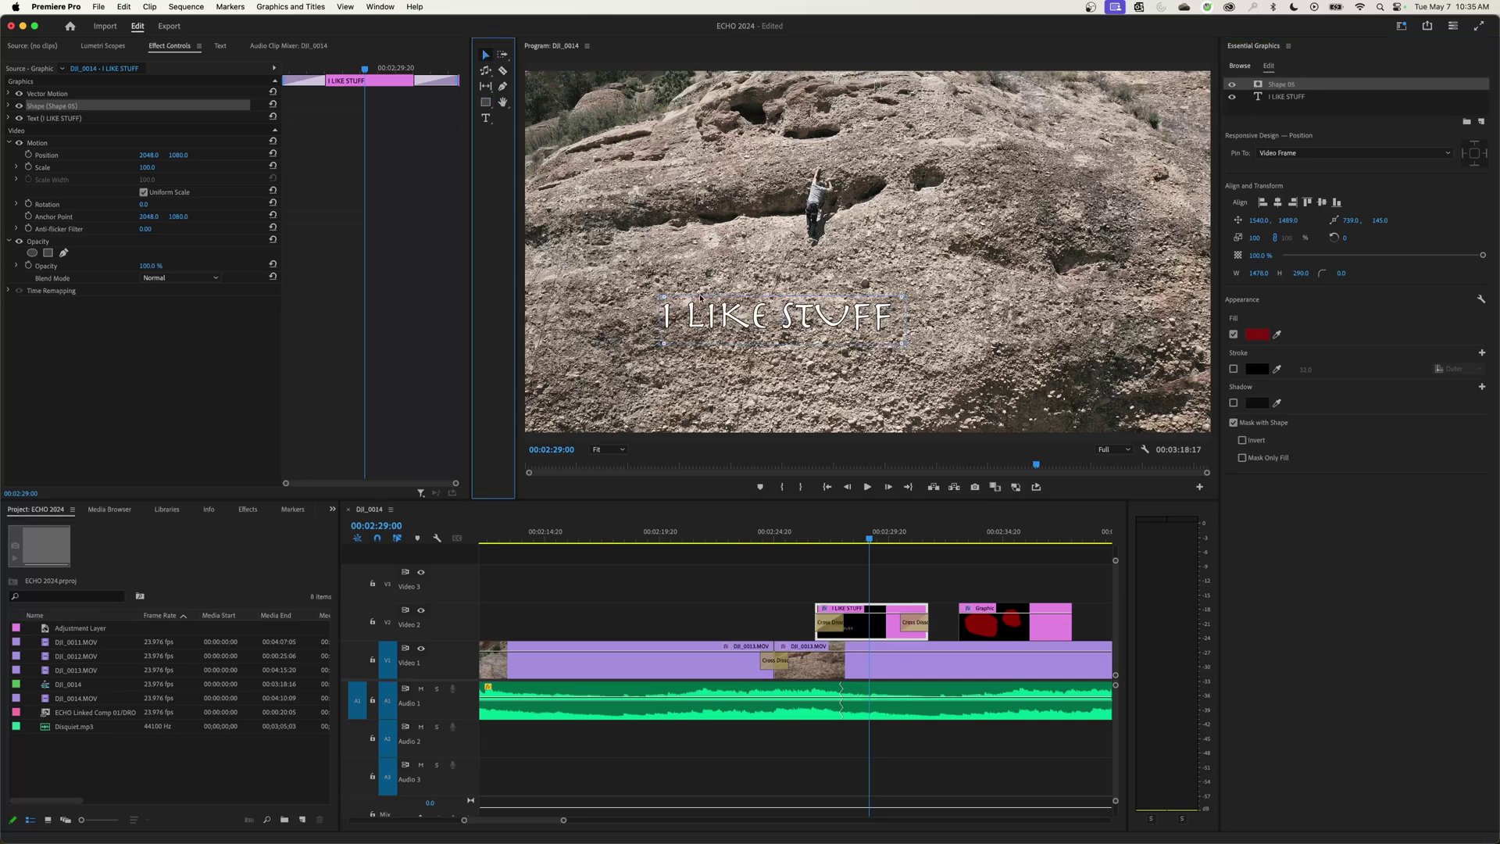
pyautogui.moveTo(713, 319)
pyautogui.mouseDown()
pyautogui.moveTo(957, 315)
pyautogui.moveTo(700, 313)
pyautogui.mouseUp()
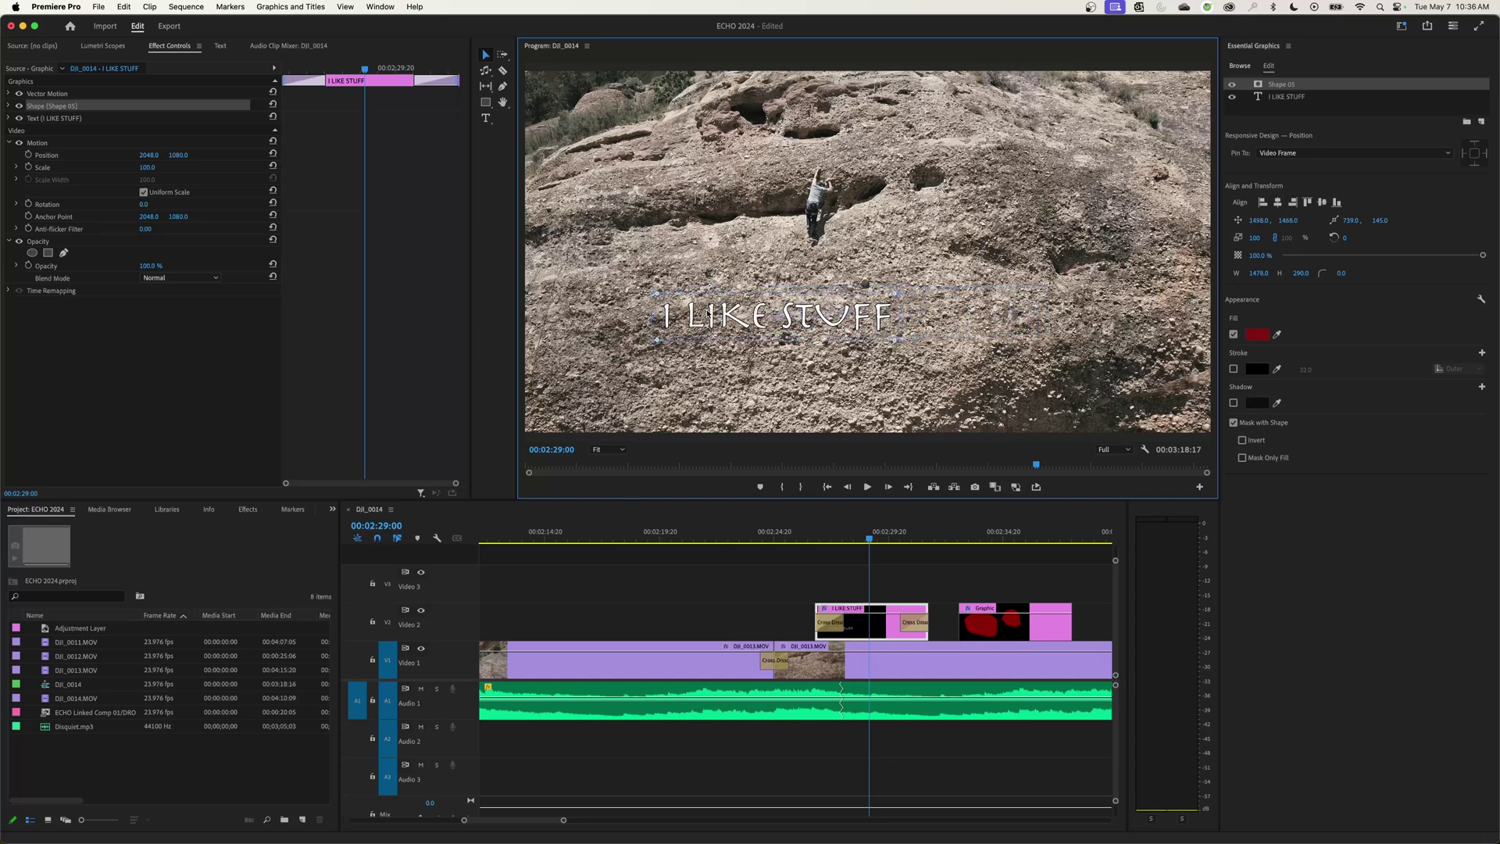
pyautogui.rightClick(753, 314)
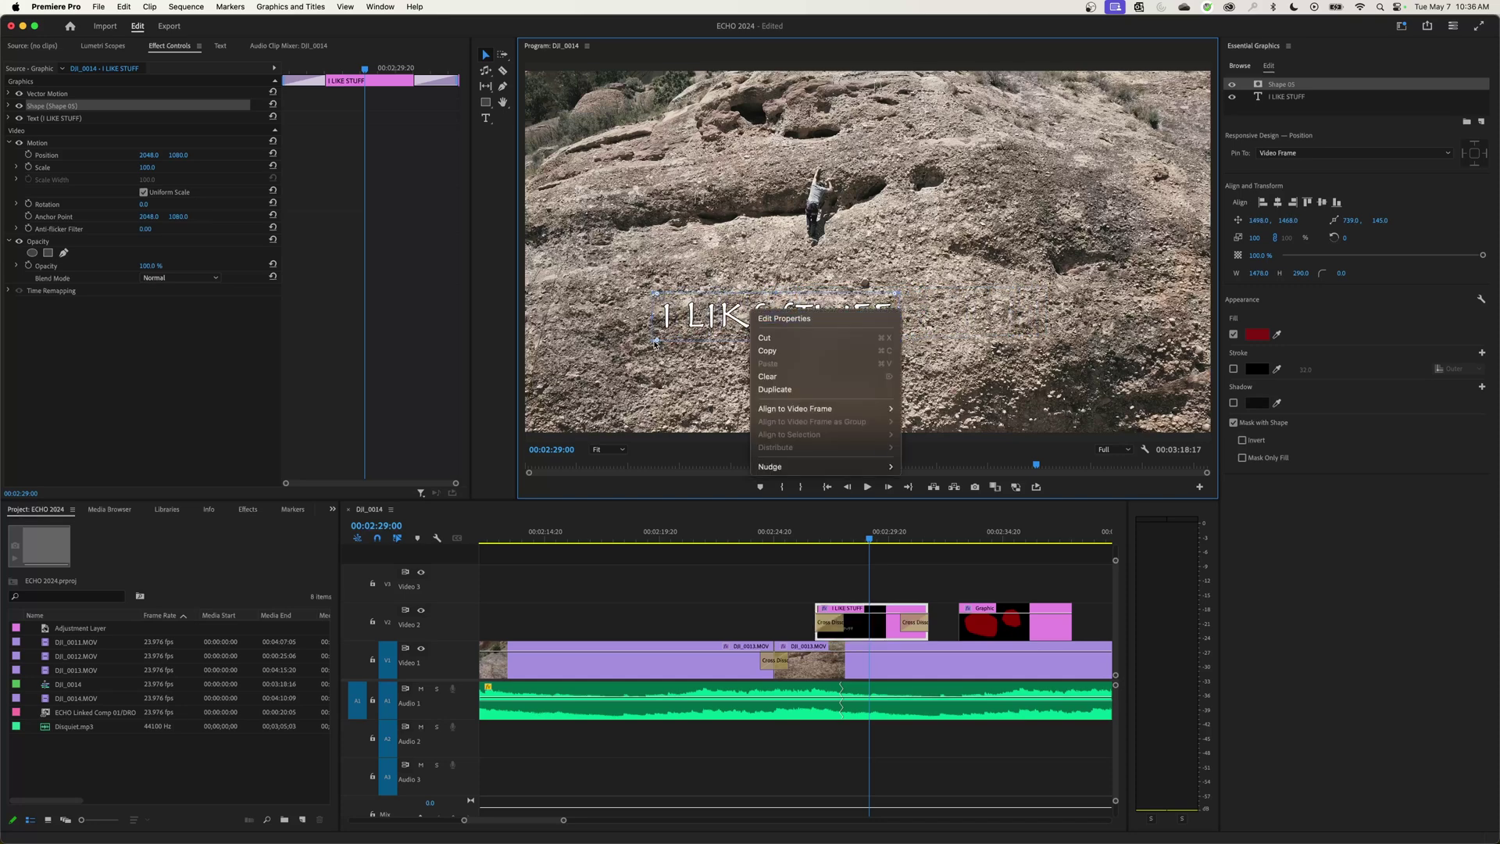
pyautogui.press('Escape')
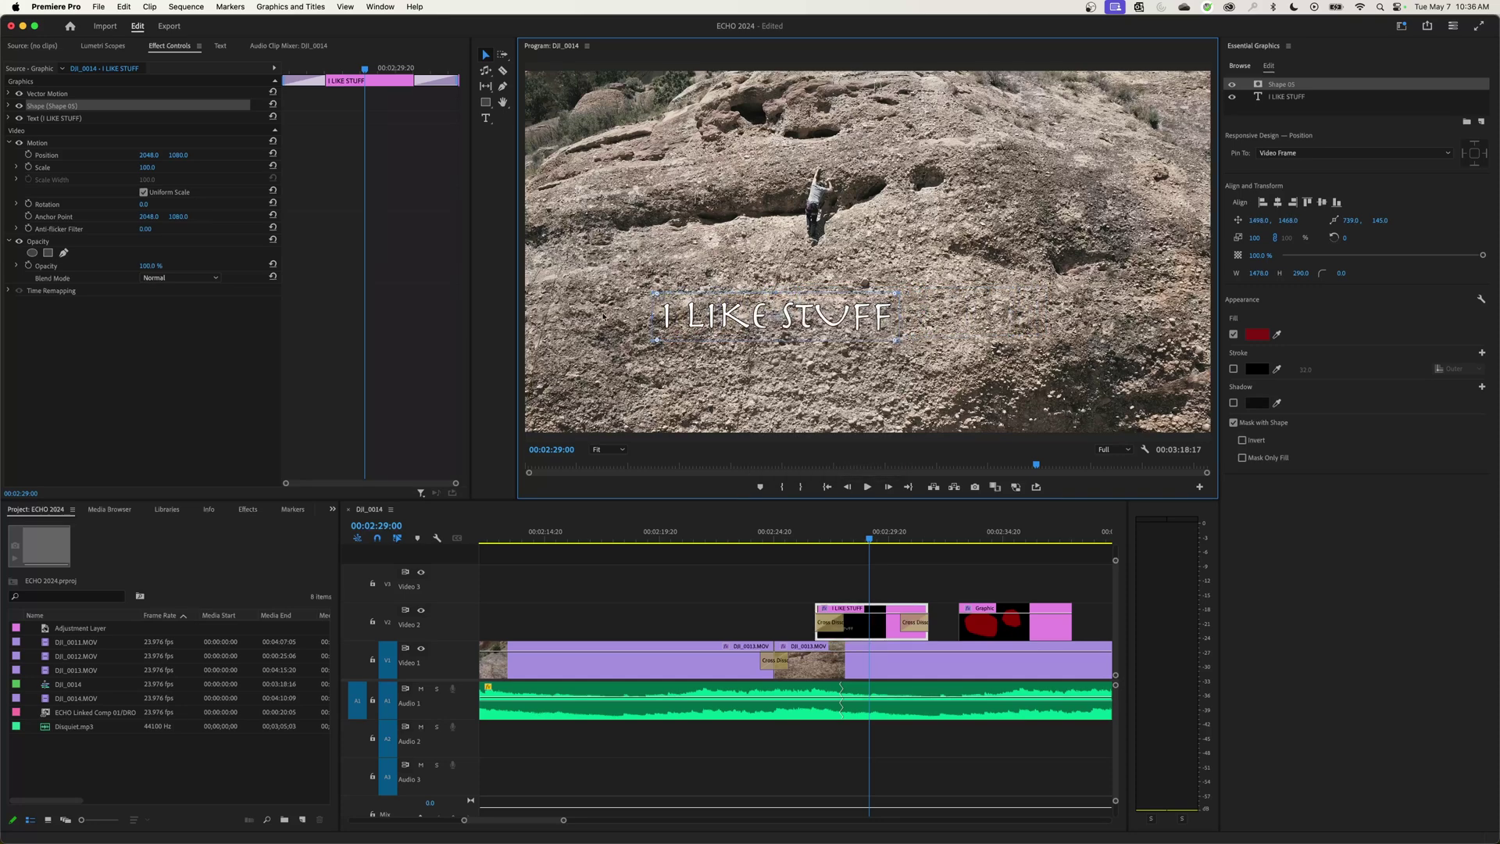
pyautogui.press('super+z')
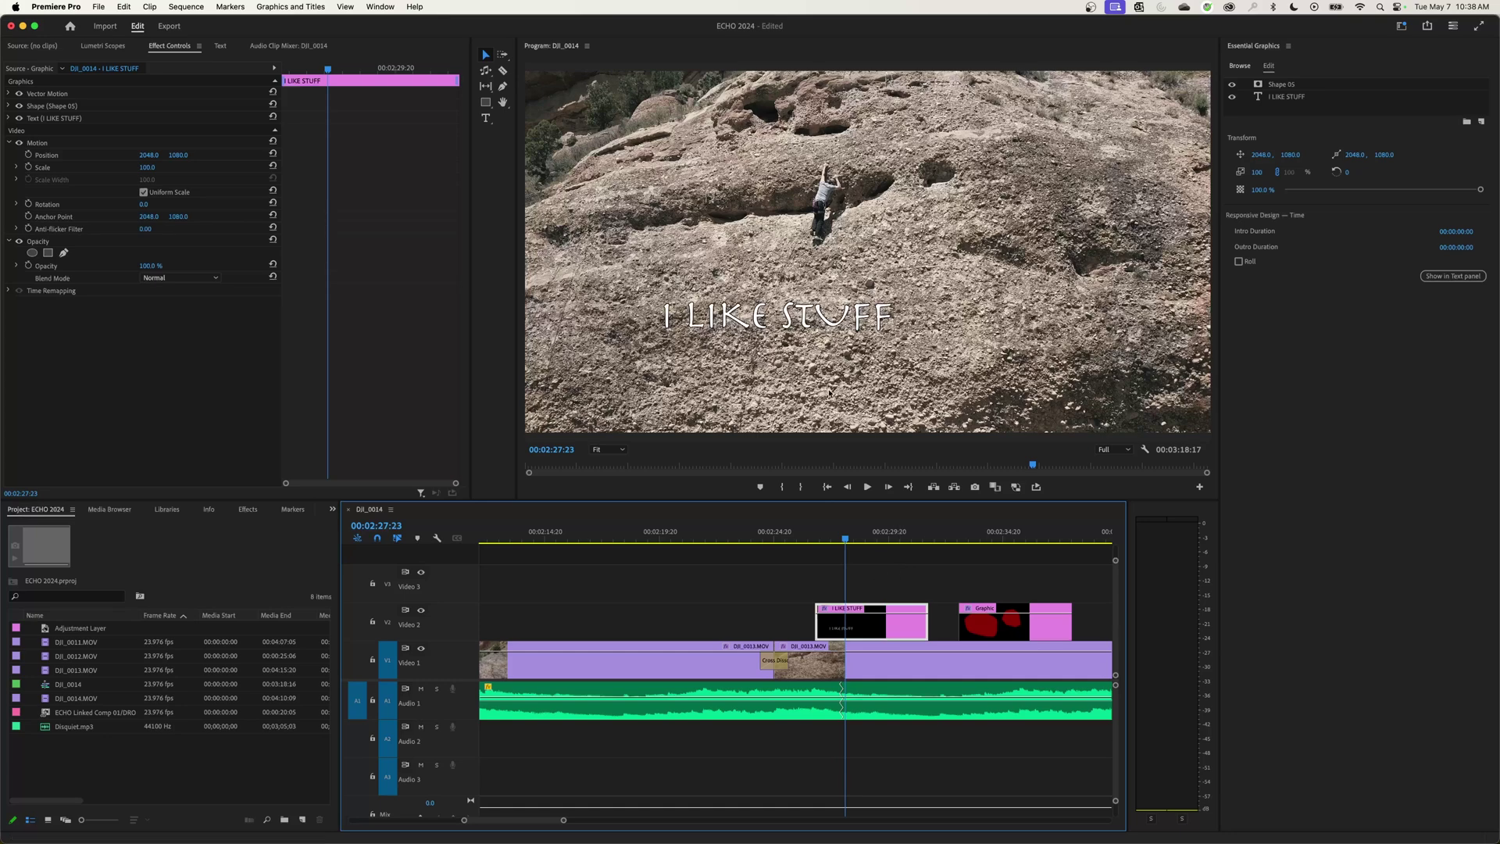
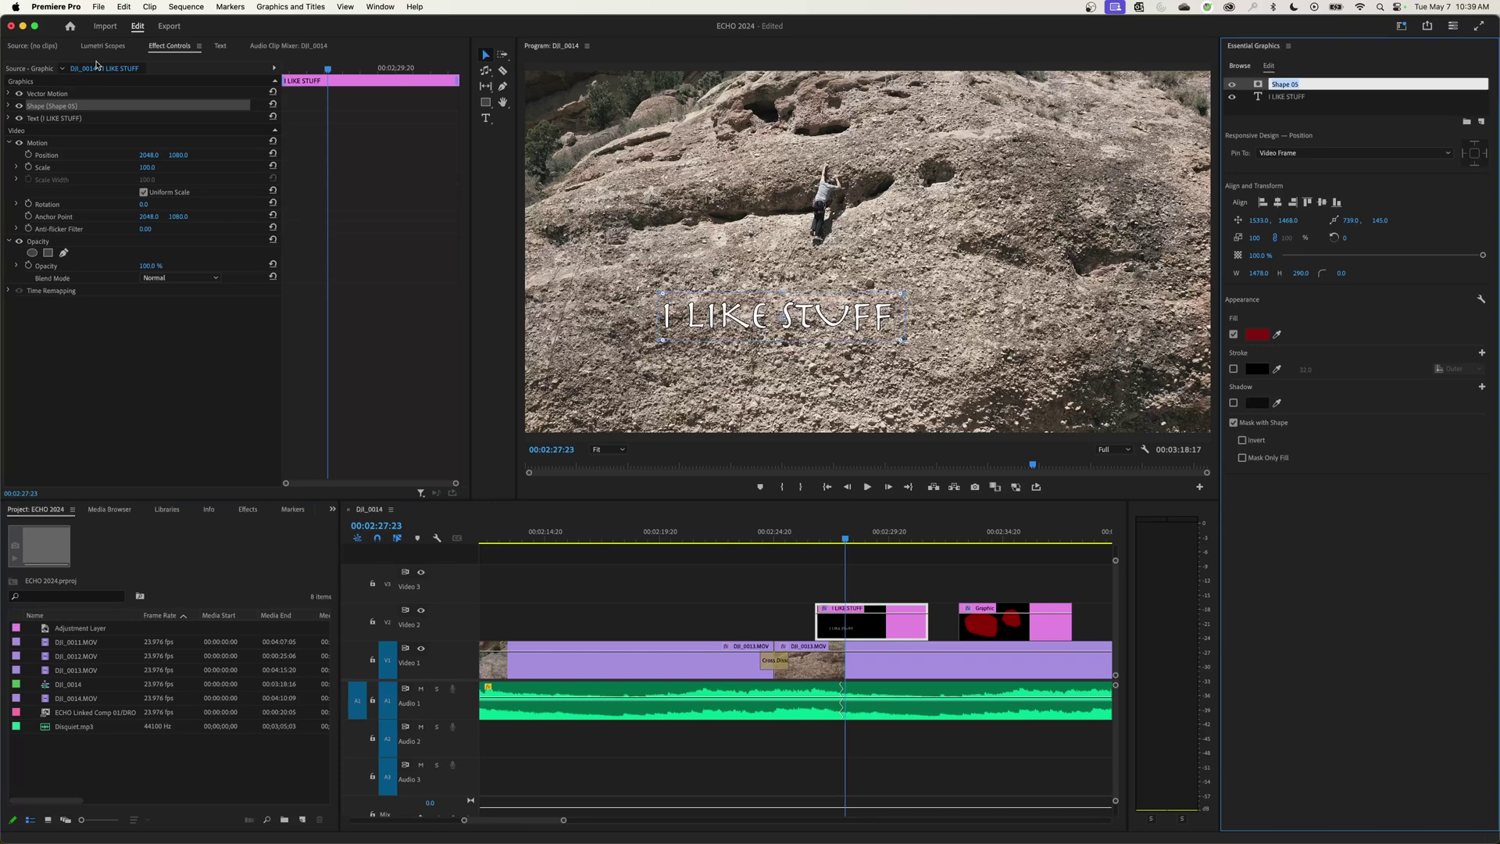
# - Expand the effect properties of the mask shape in the I LIKE STUFF graphic
pyautogui.click(171, 46)
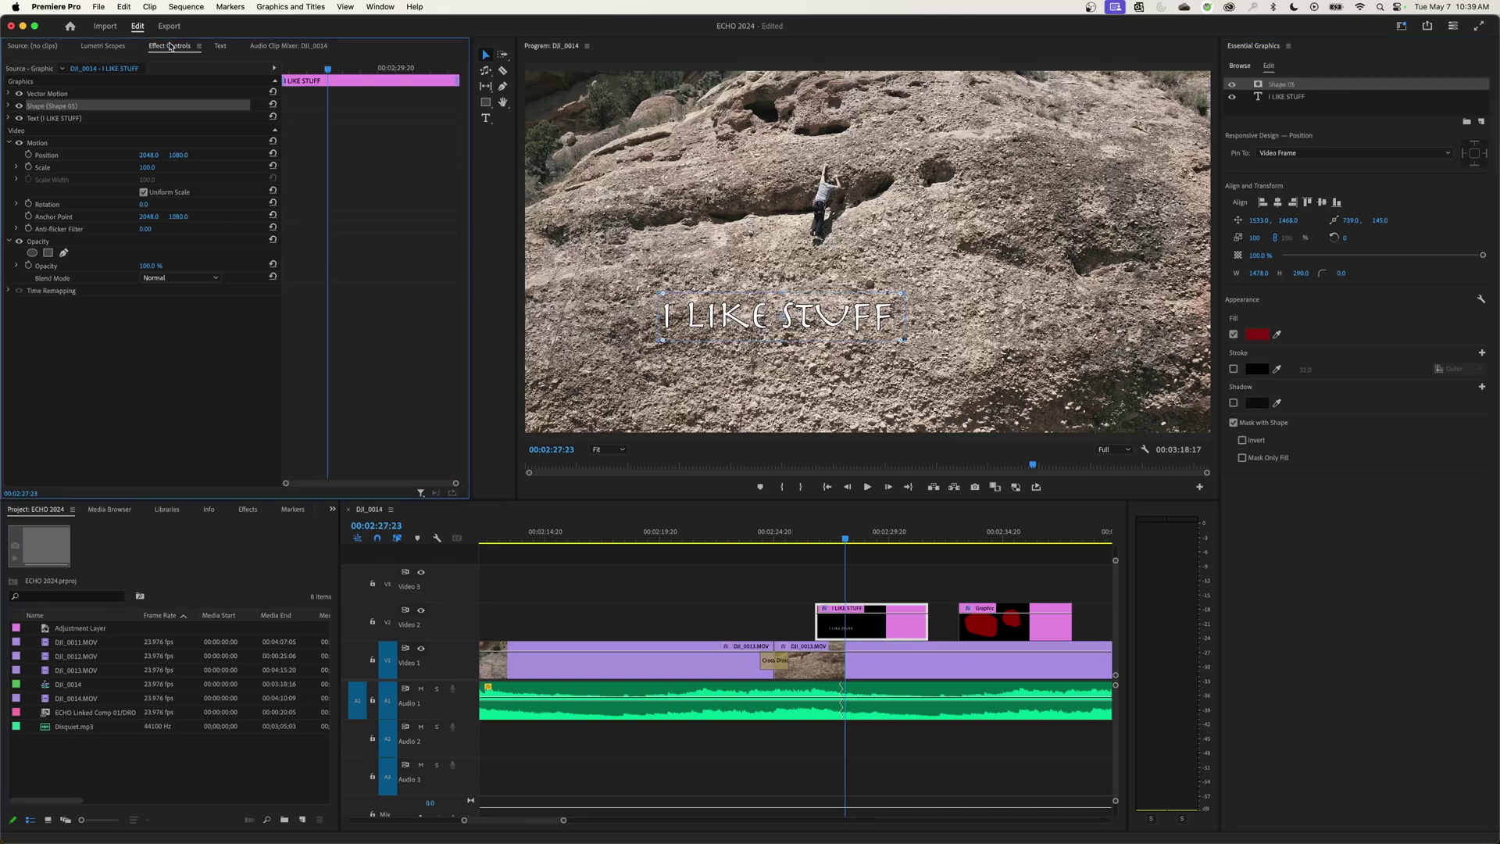
pyautogui.click(9, 106)
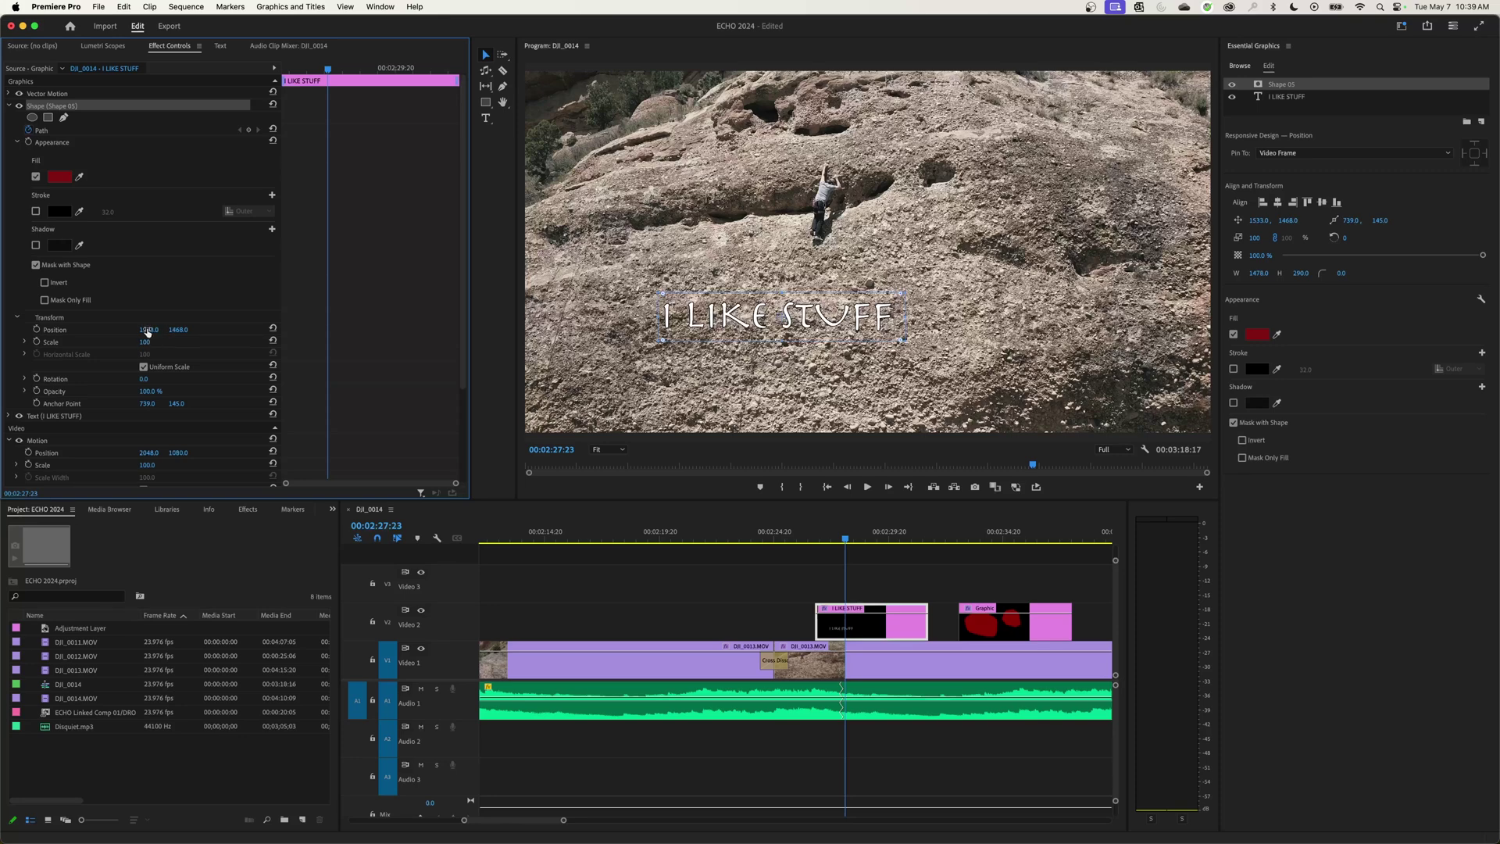
# - Try moving the mask shape to position 1345, 1657, away from the text, and undo the position changes
pyautogui.moveTo(147, 332); pyautogui.dragTo(178, 327)
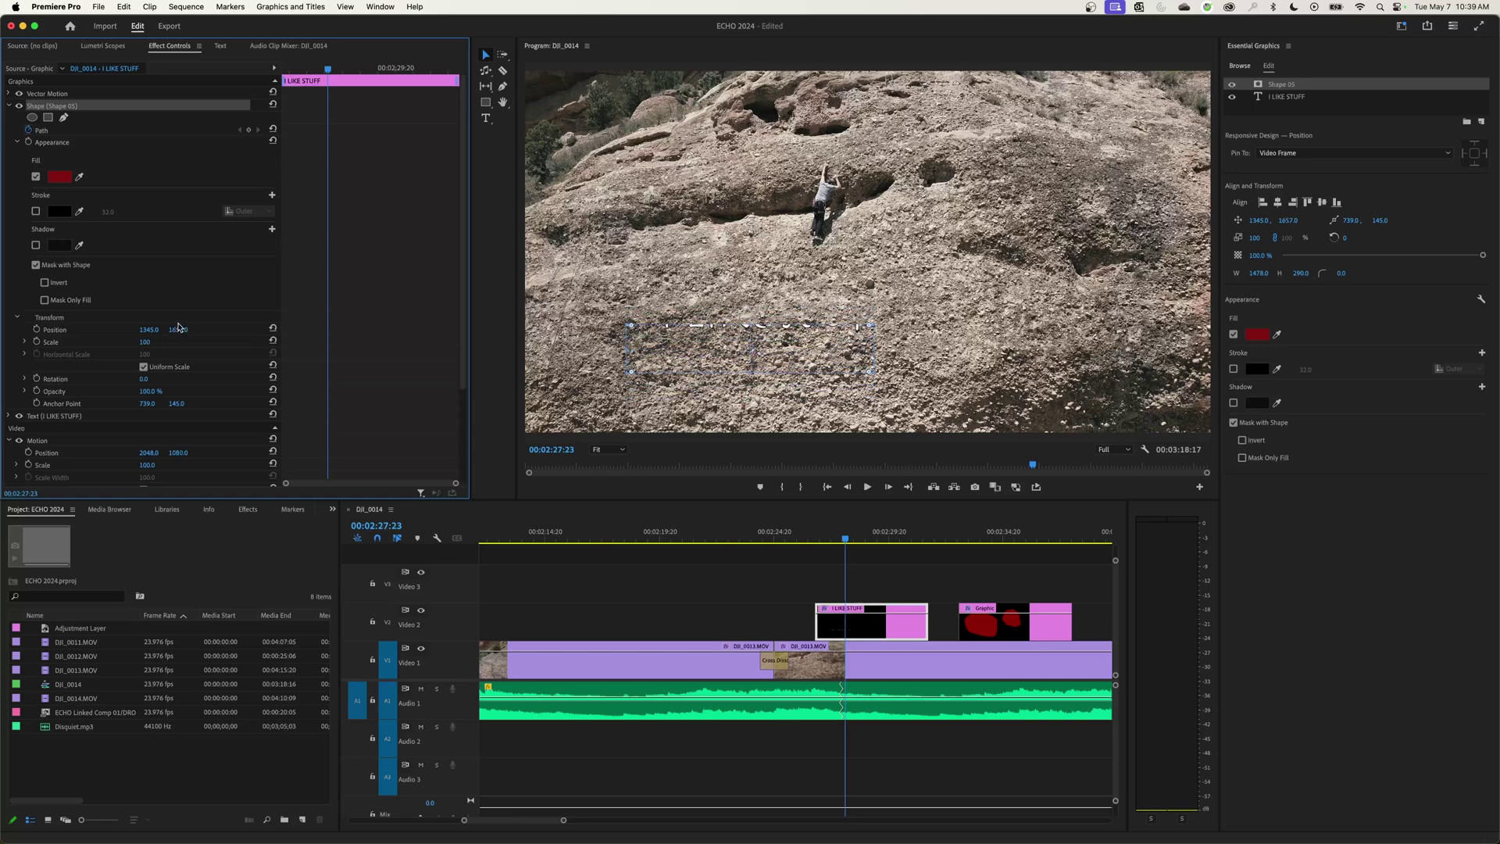
pyautogui.press('super+z')
pyautogui.press('super+z')
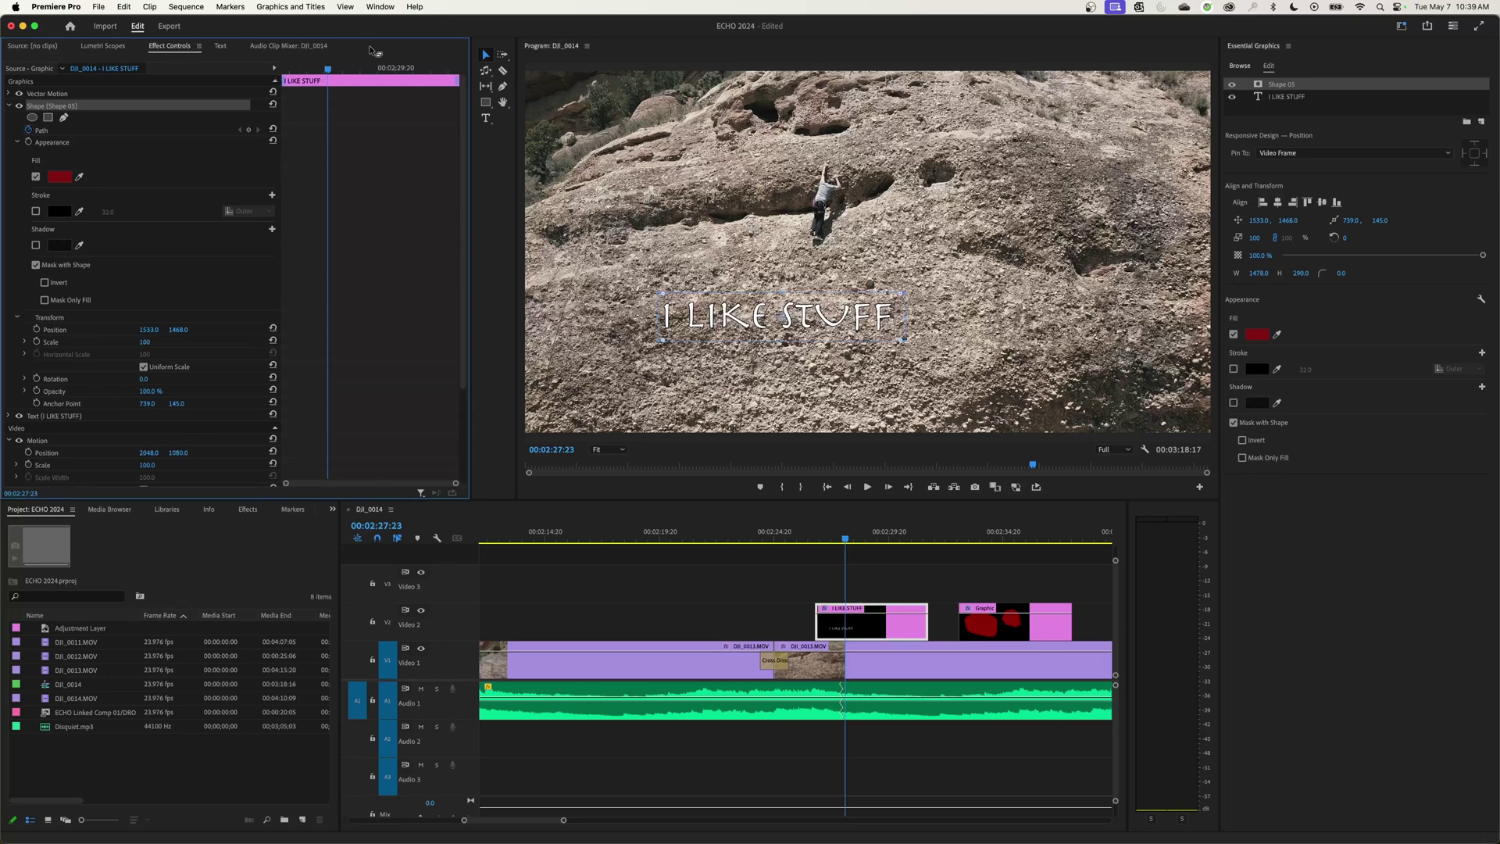
# - Add Position keyframes for the mask shape at the start of the I LIKE STUFF graphic and at 00:02:27:17
pyautogui.press('Up')
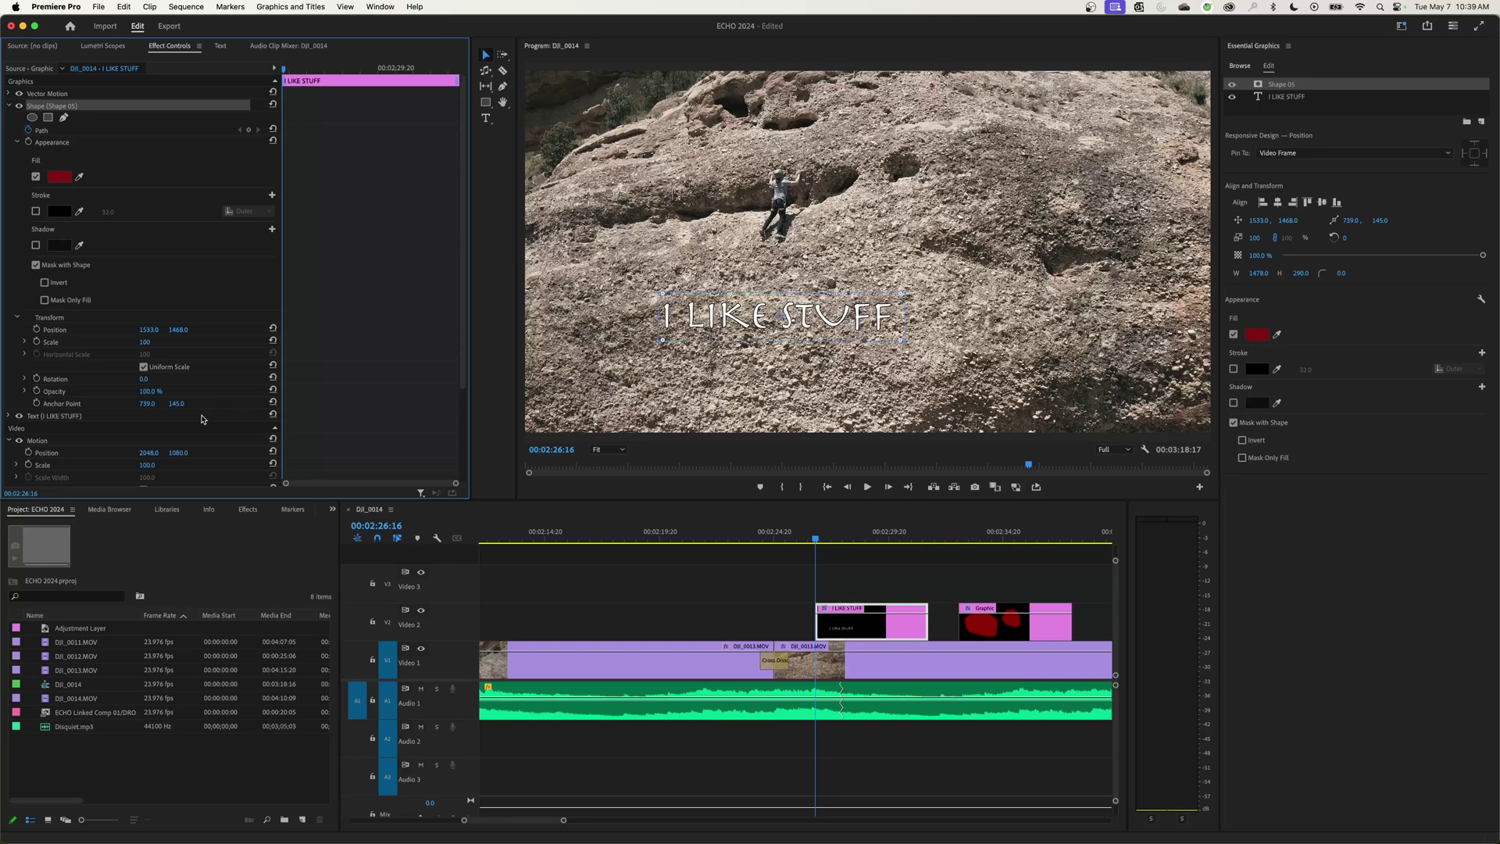
pyautogui.click(37, 330)
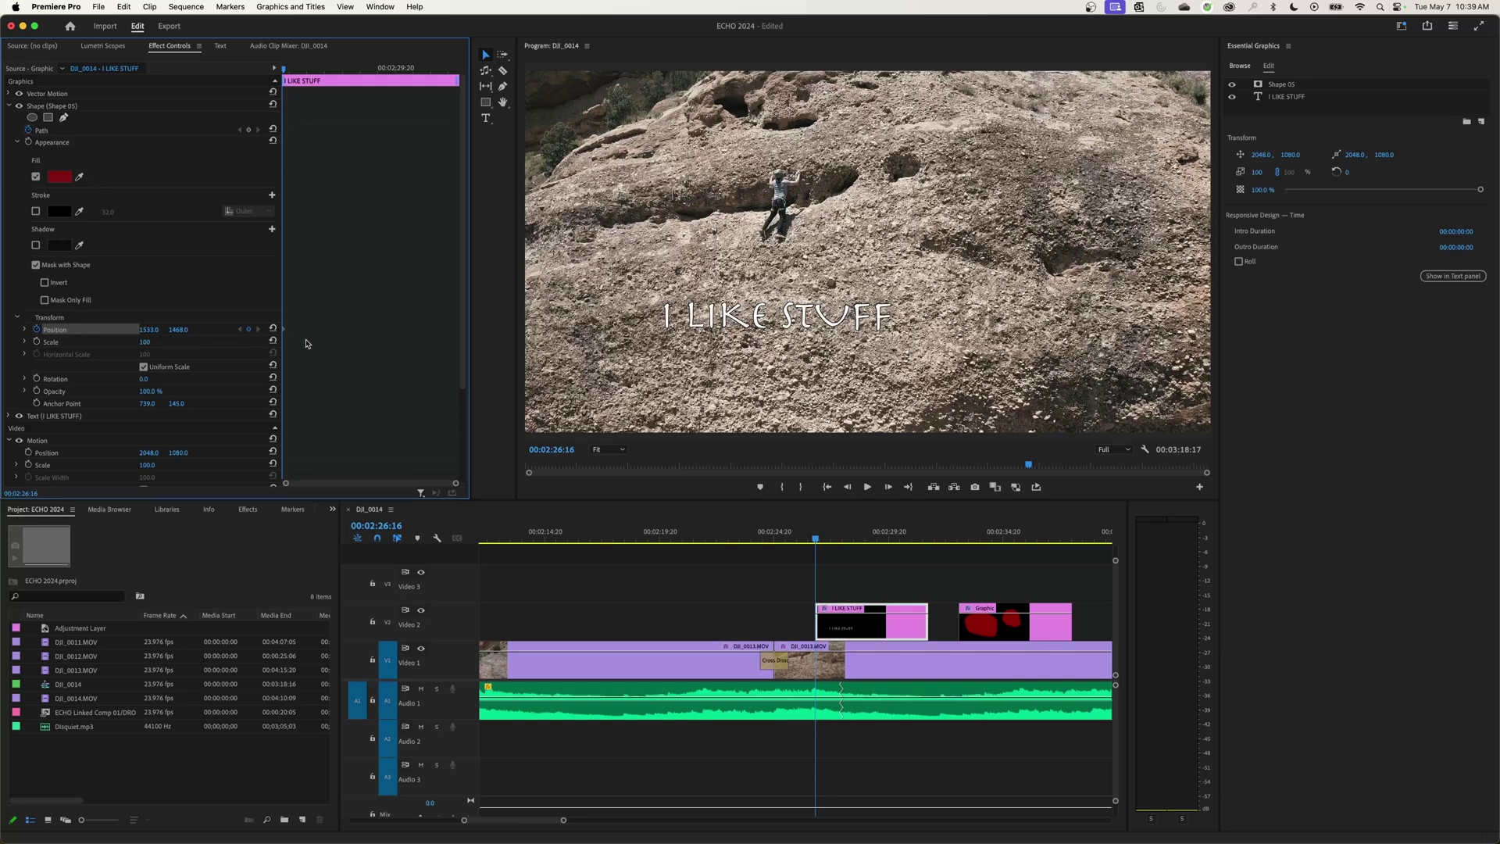
pyautogui.press('space')
pyautogui.press('space')
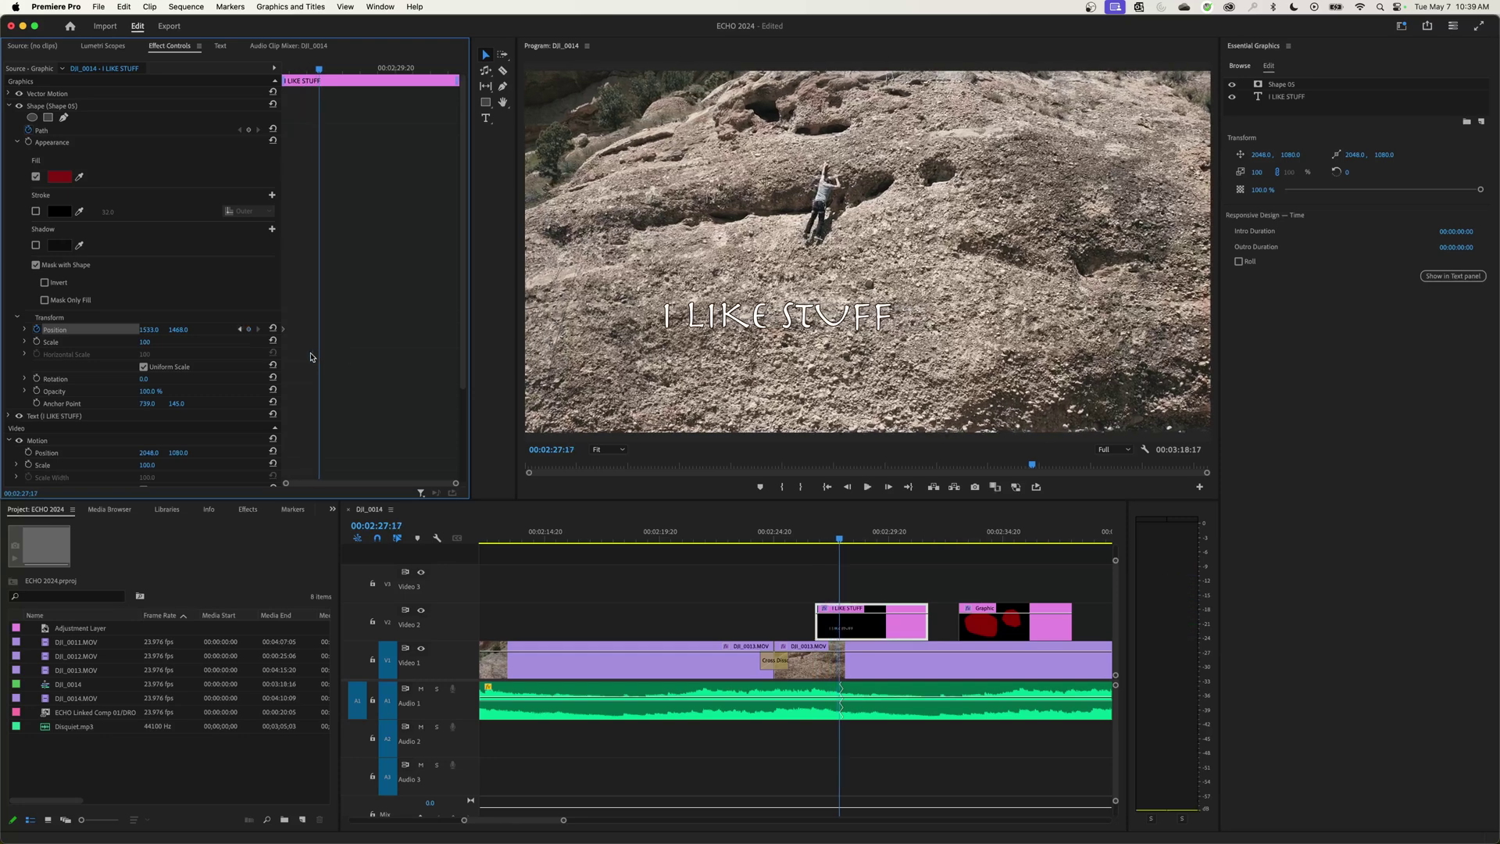
pyautogui.click(249, 331)
pyautogui.click(241, 329)
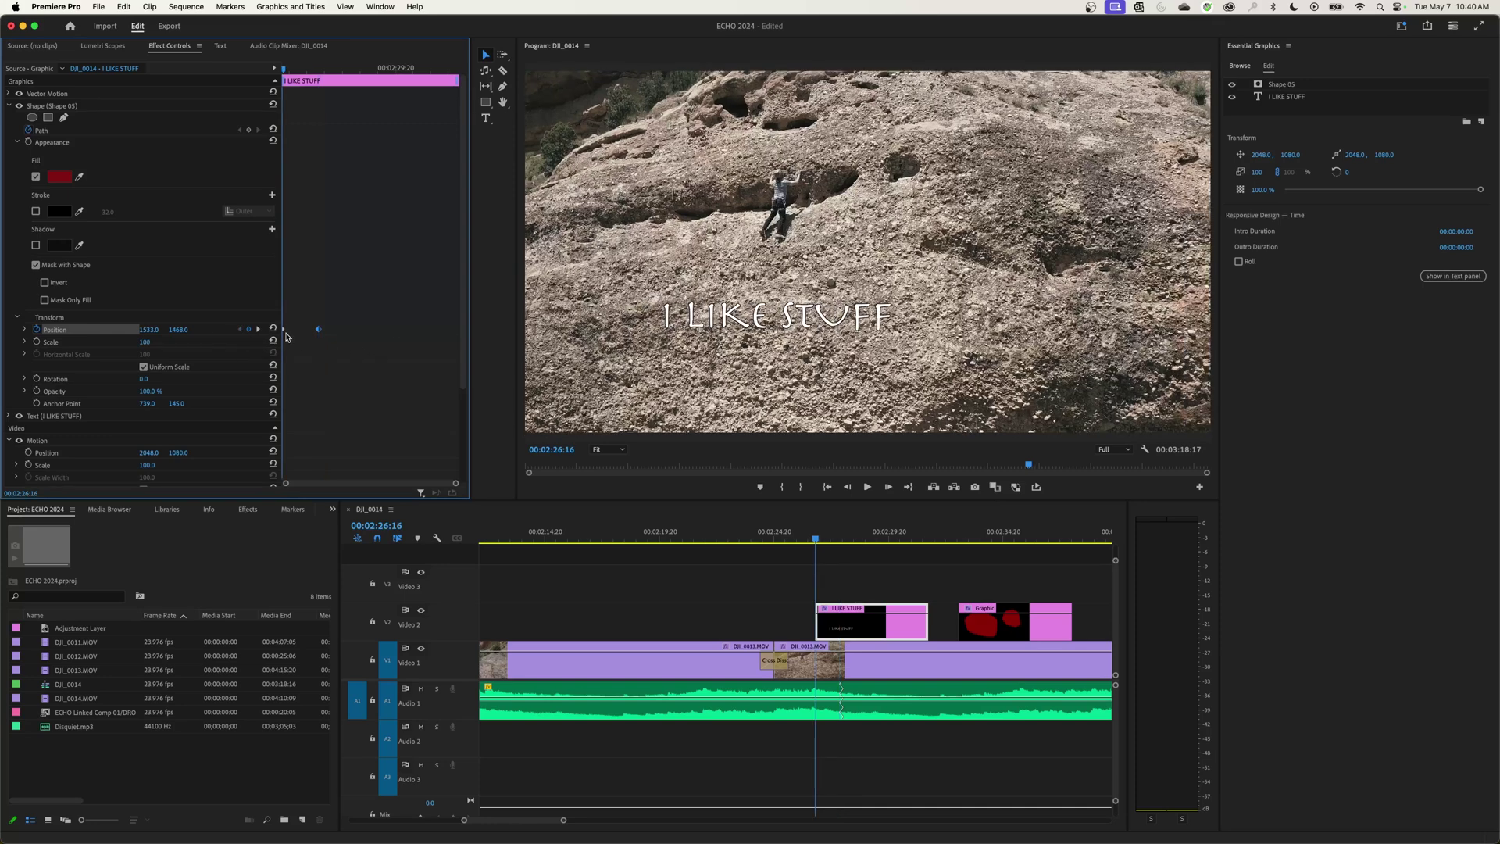
# - Move the mask shape horizontally past the right end of the text at the first keyframe and play the reveal animation
pyautogui.click(258, 329)
pyautogui.click(240, 328)
pyautogui.moveTo(149, 329); pyautogui.dragTo(422, 329)
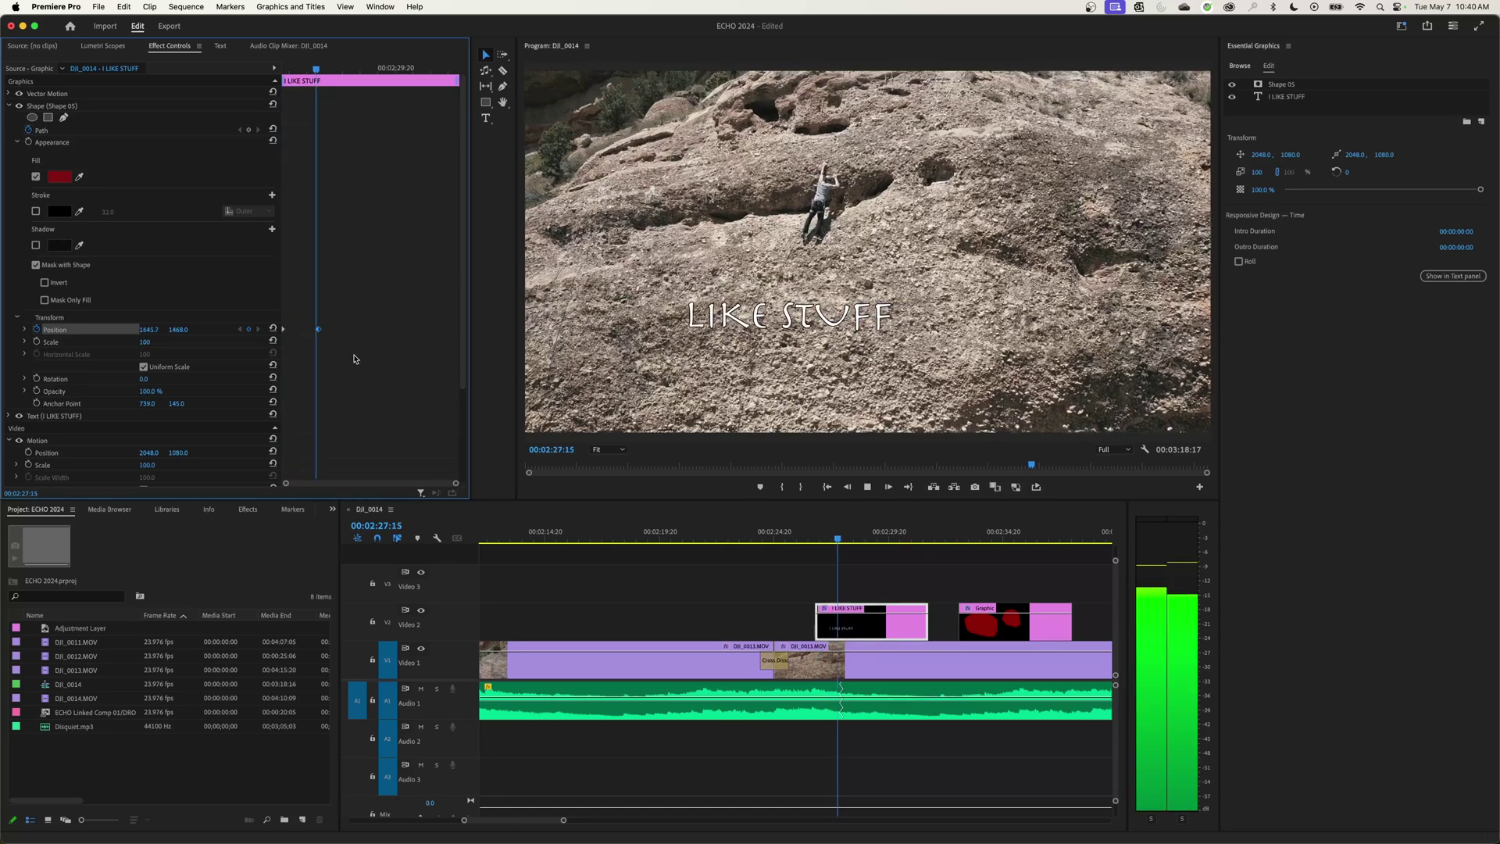
pyautogui.press('space')
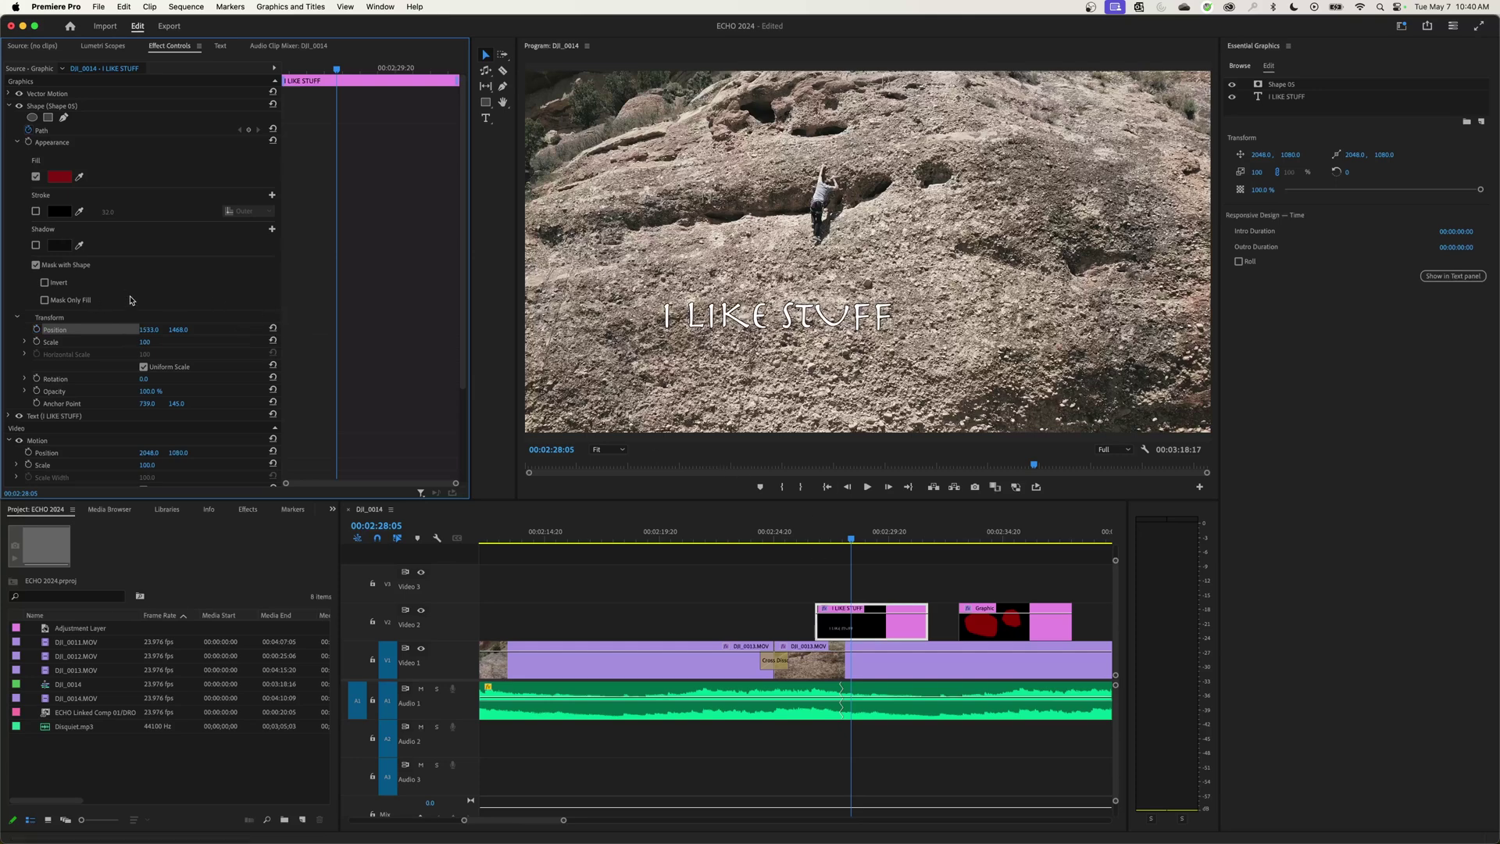
# - Expand the I LIKE STUFF text layer's properties and add a Position keyframe at 00:02:28:05
pyautogui.click(1284, 97)
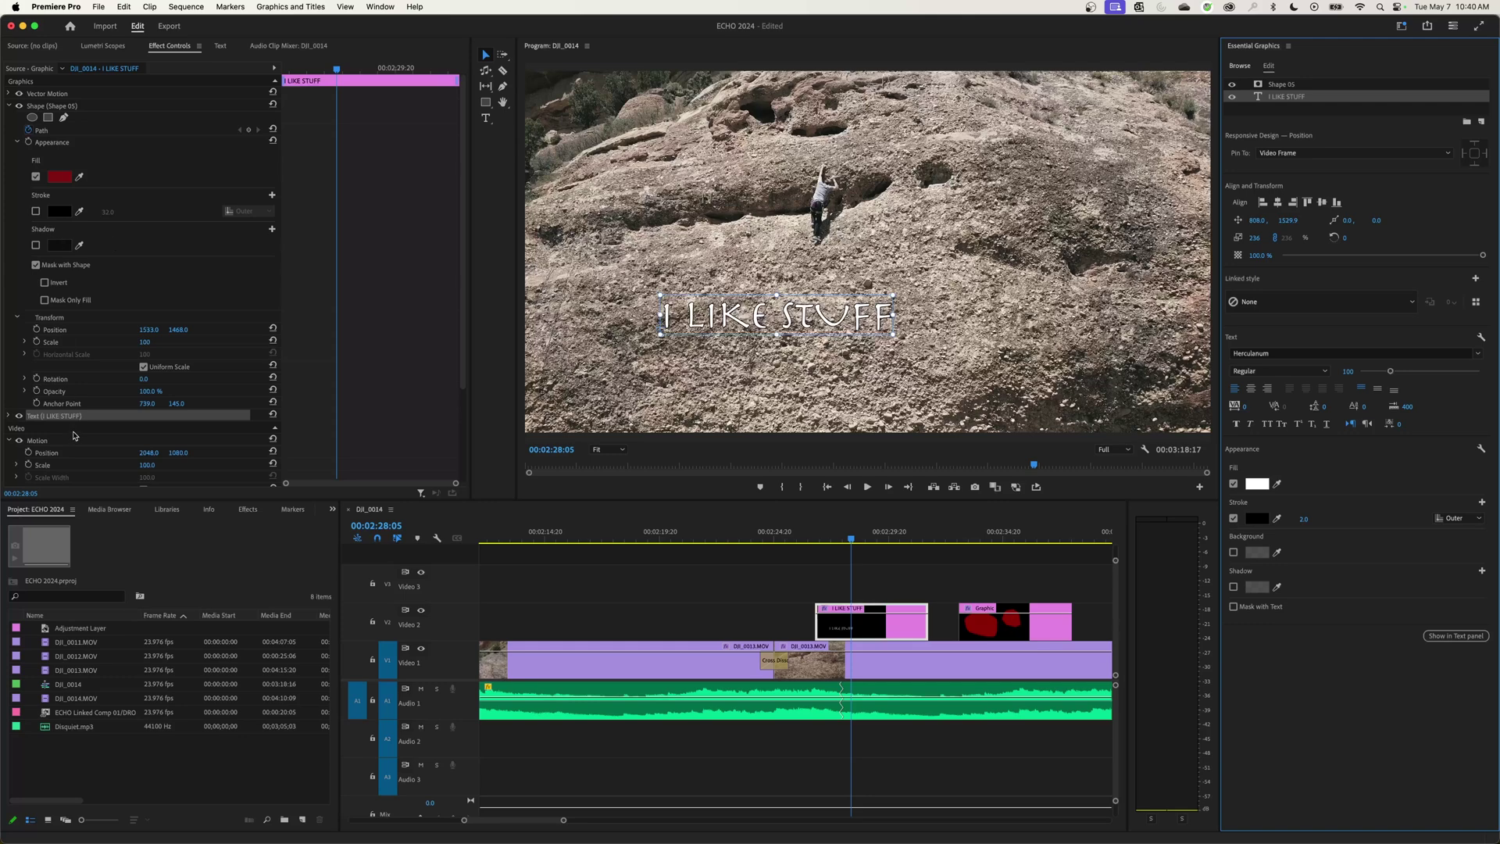
pyautogui.scroll(-3, 43, 368)
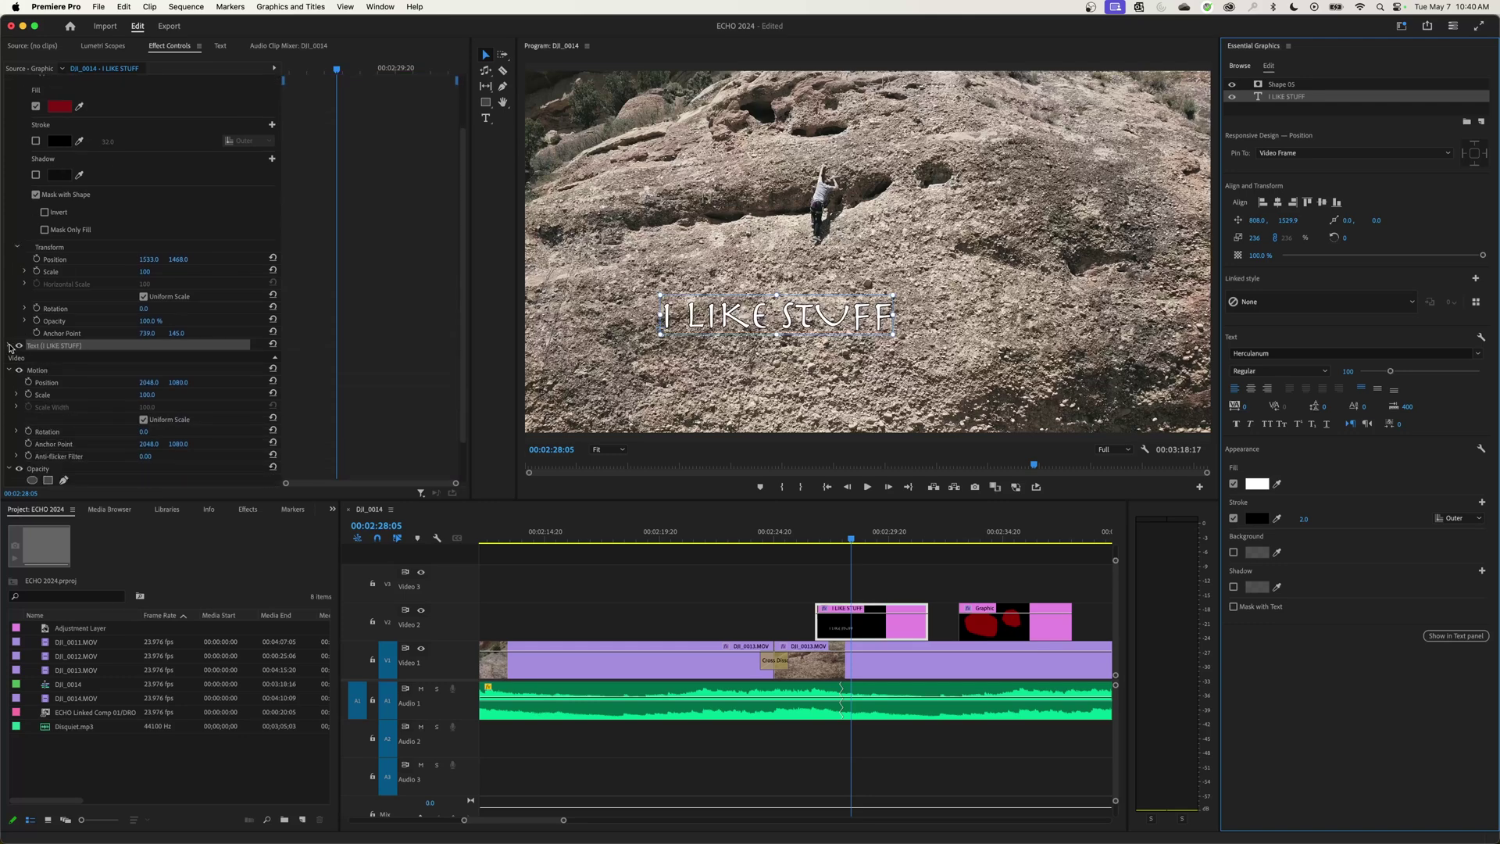
pyautogui.click(10, 345)
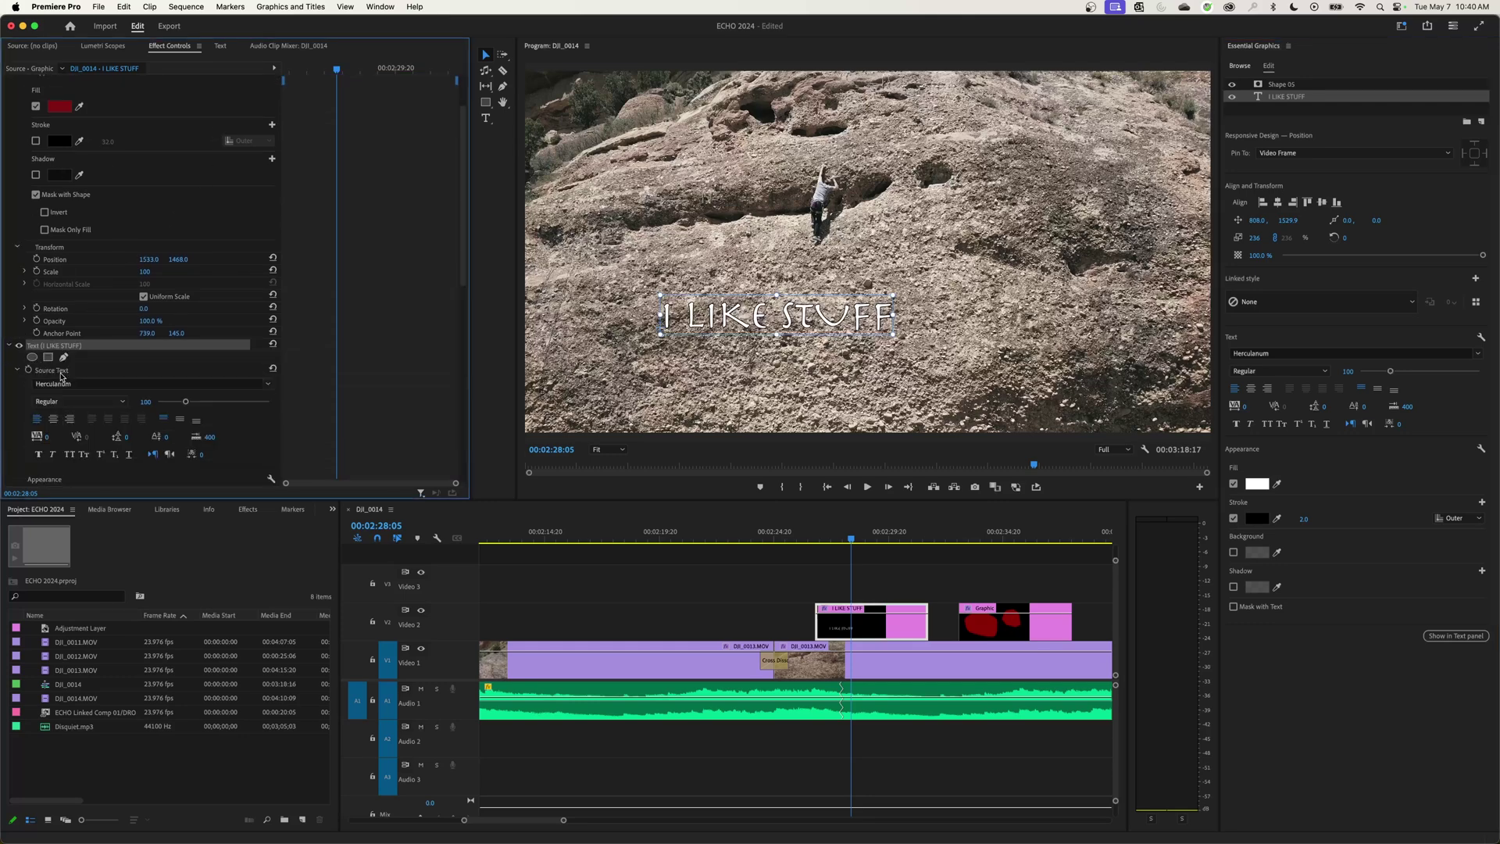
pyautogui.scroll(-10, 61, 375)
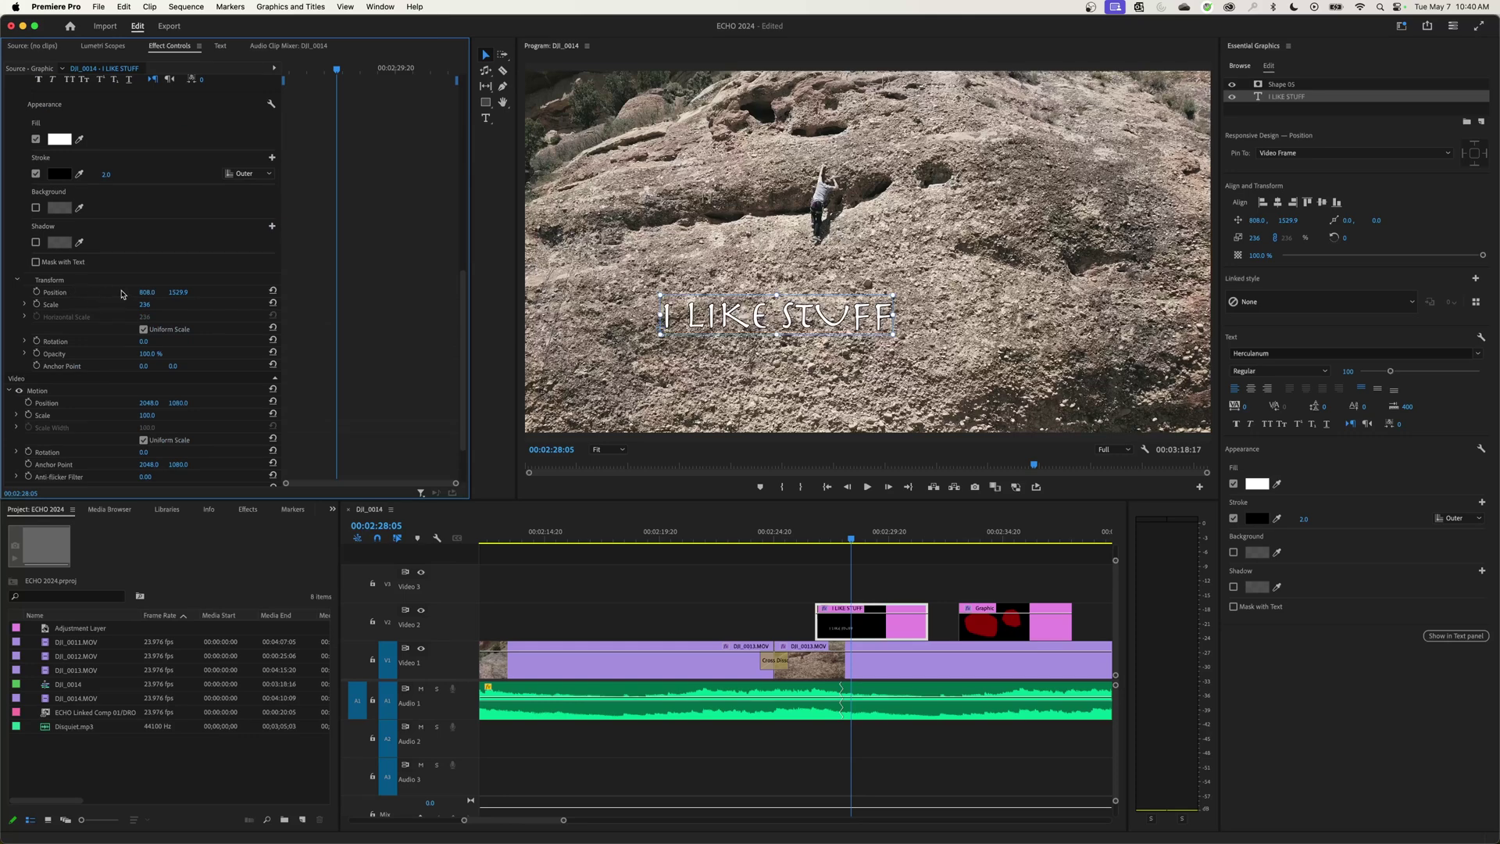
pyautogui.scroll(4, 118, 296)
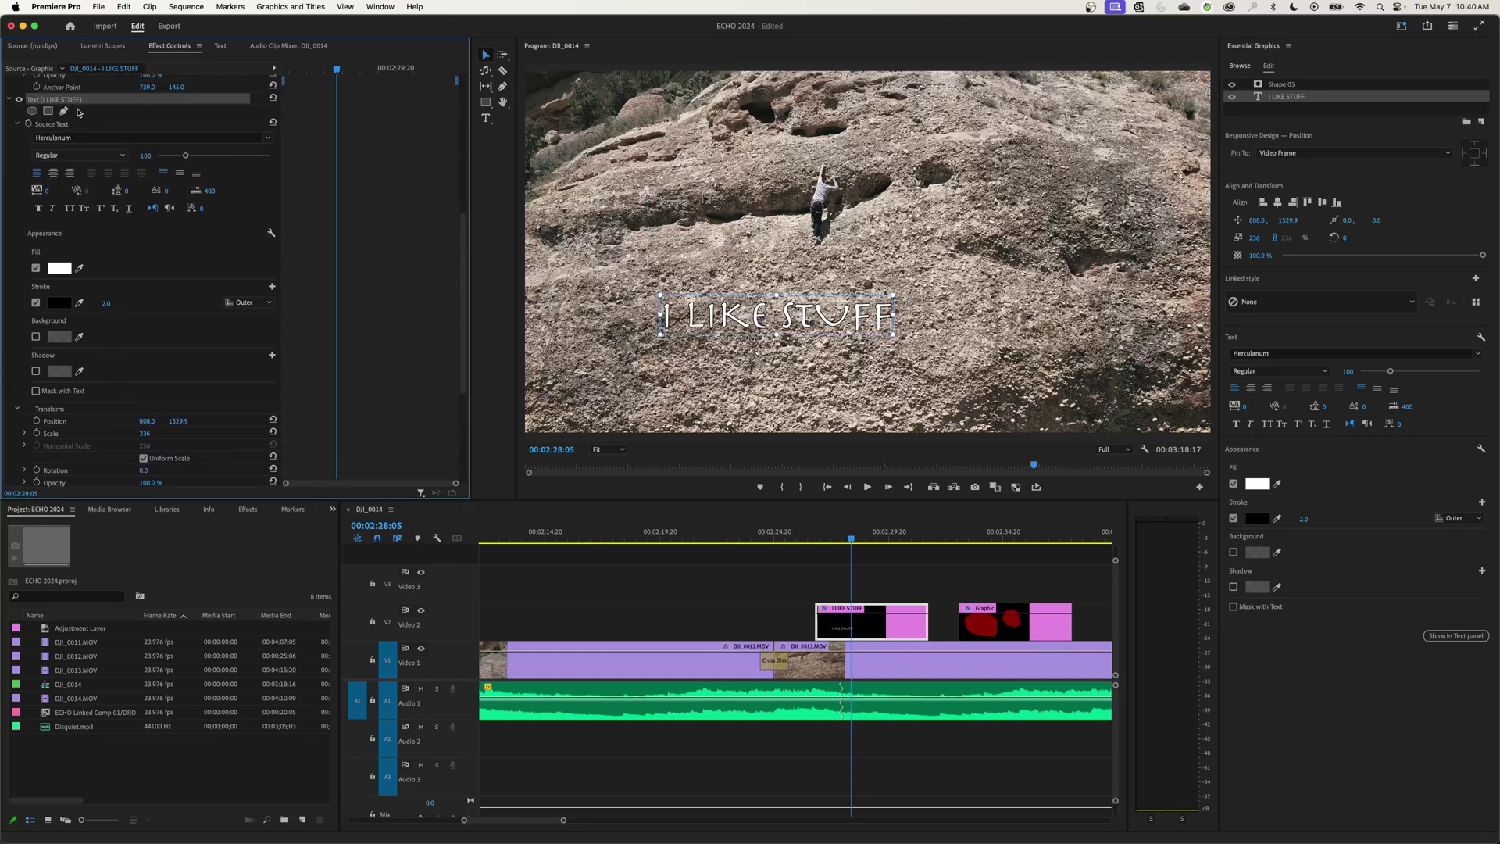
pyautogui.scroll(-2, 160, 386)
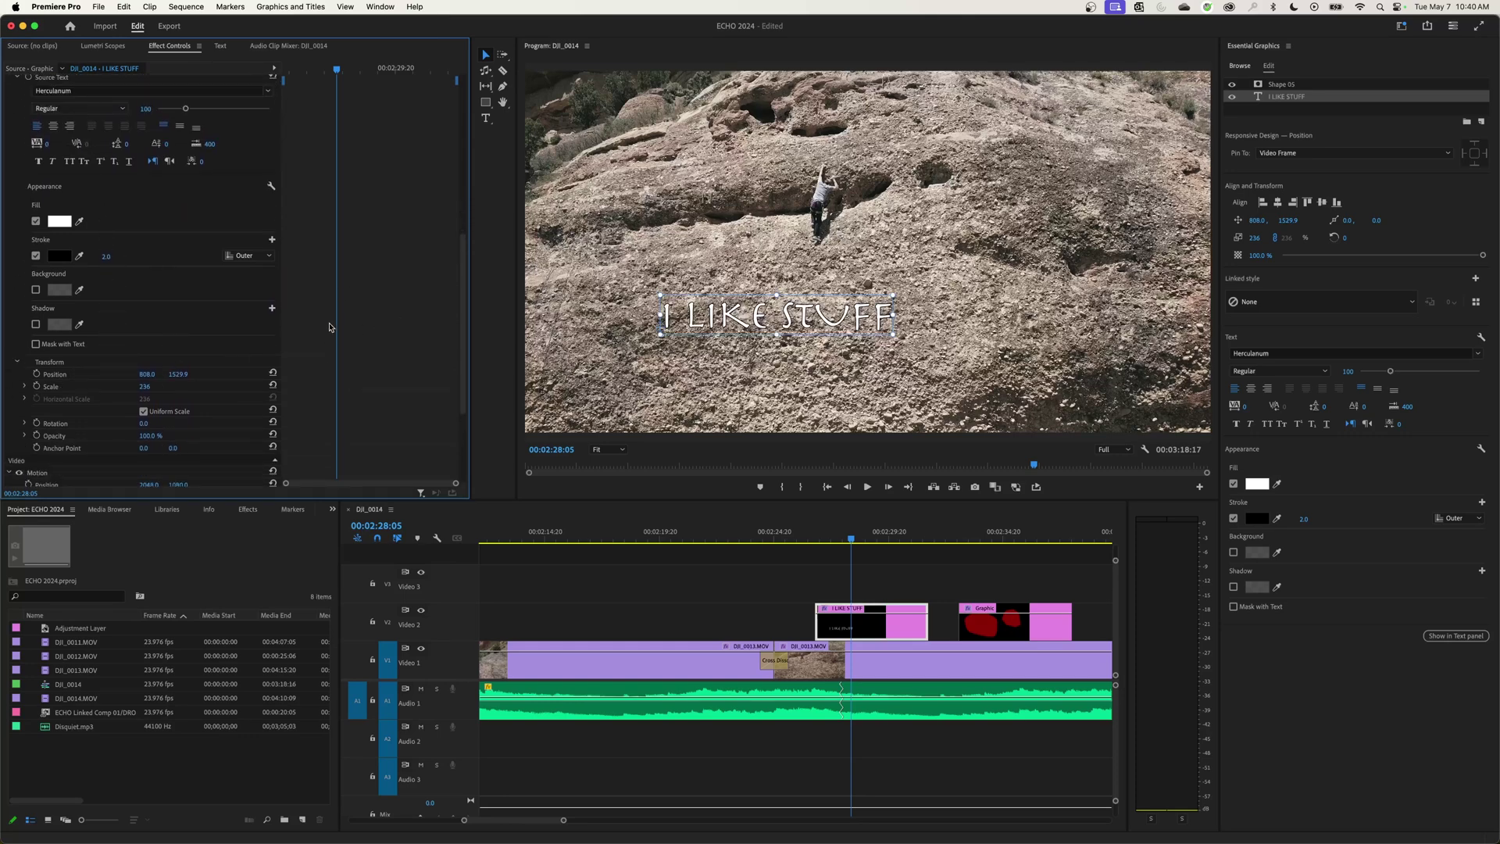
pyautogui.click(37, 375)
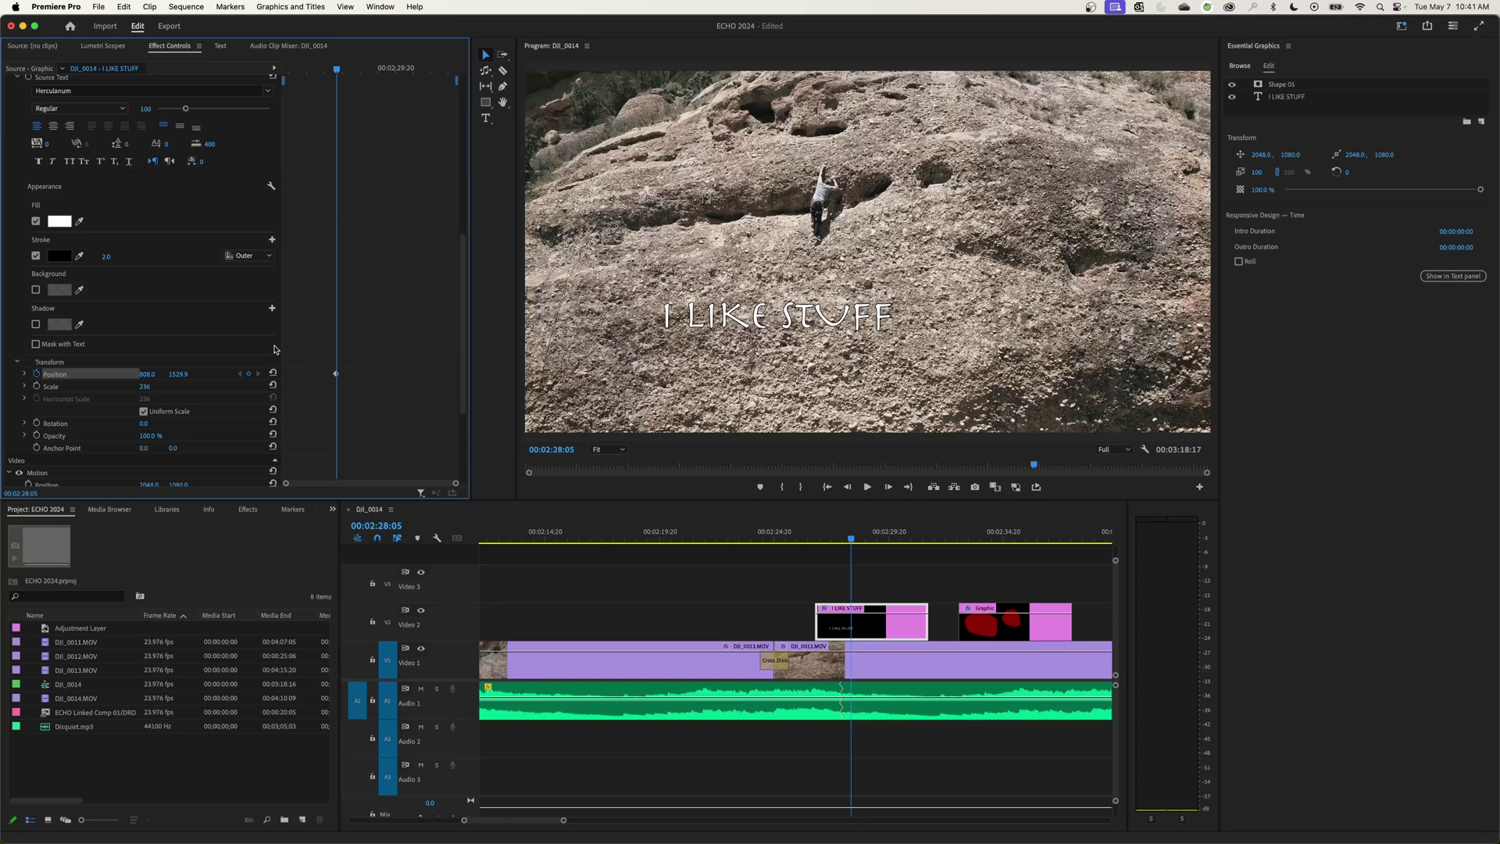
# - Move the text vertically below the mask area at the graphic's first frame to add a starting Position keyframe, and play the reveal
pyautogui.press('Up')
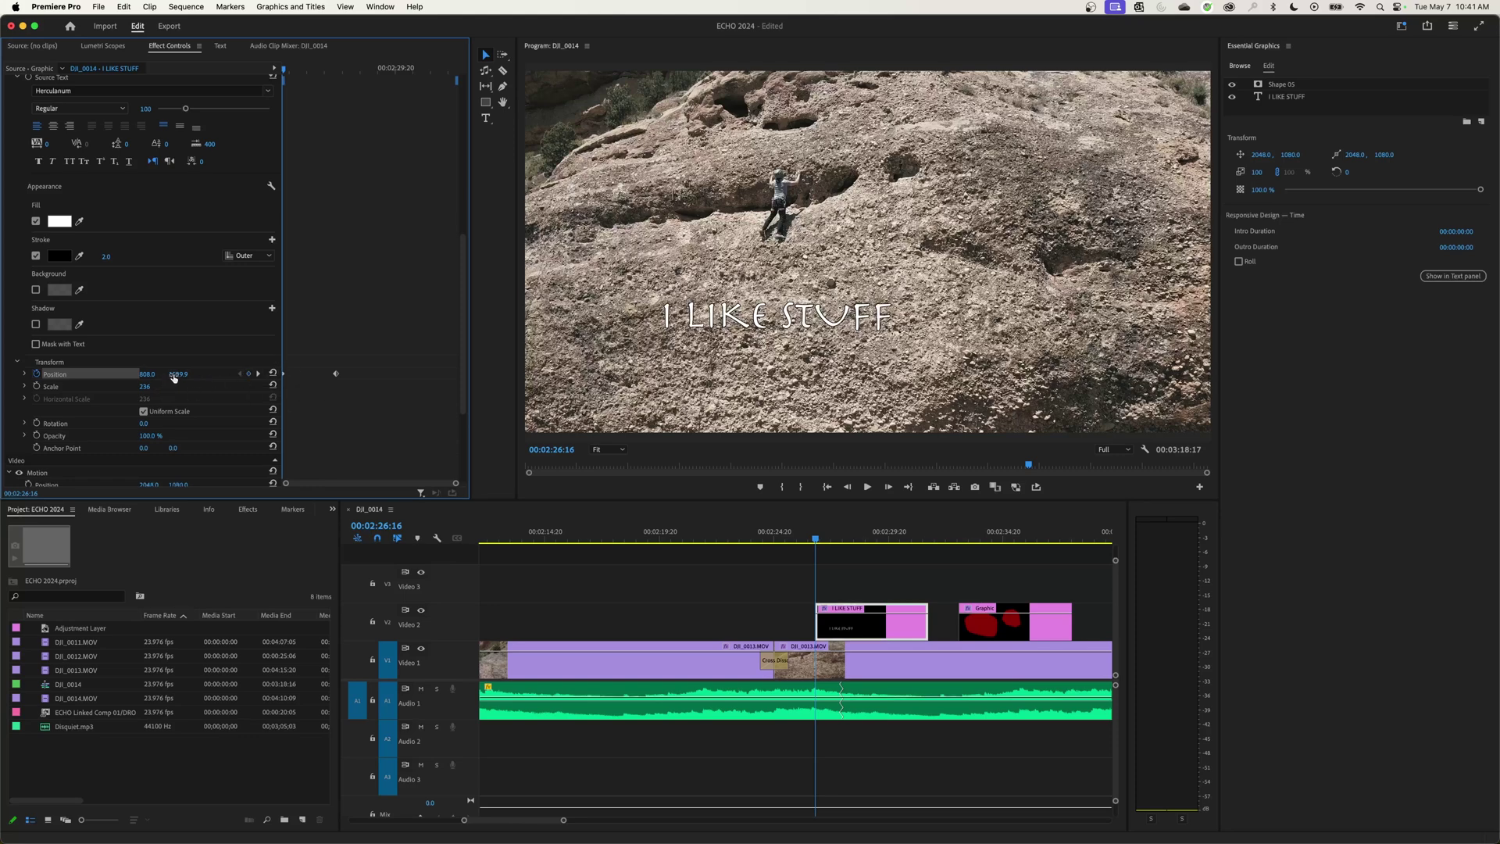
pyautogui.moveTo(175, 378); pyautogui.dragTo(289, 378)
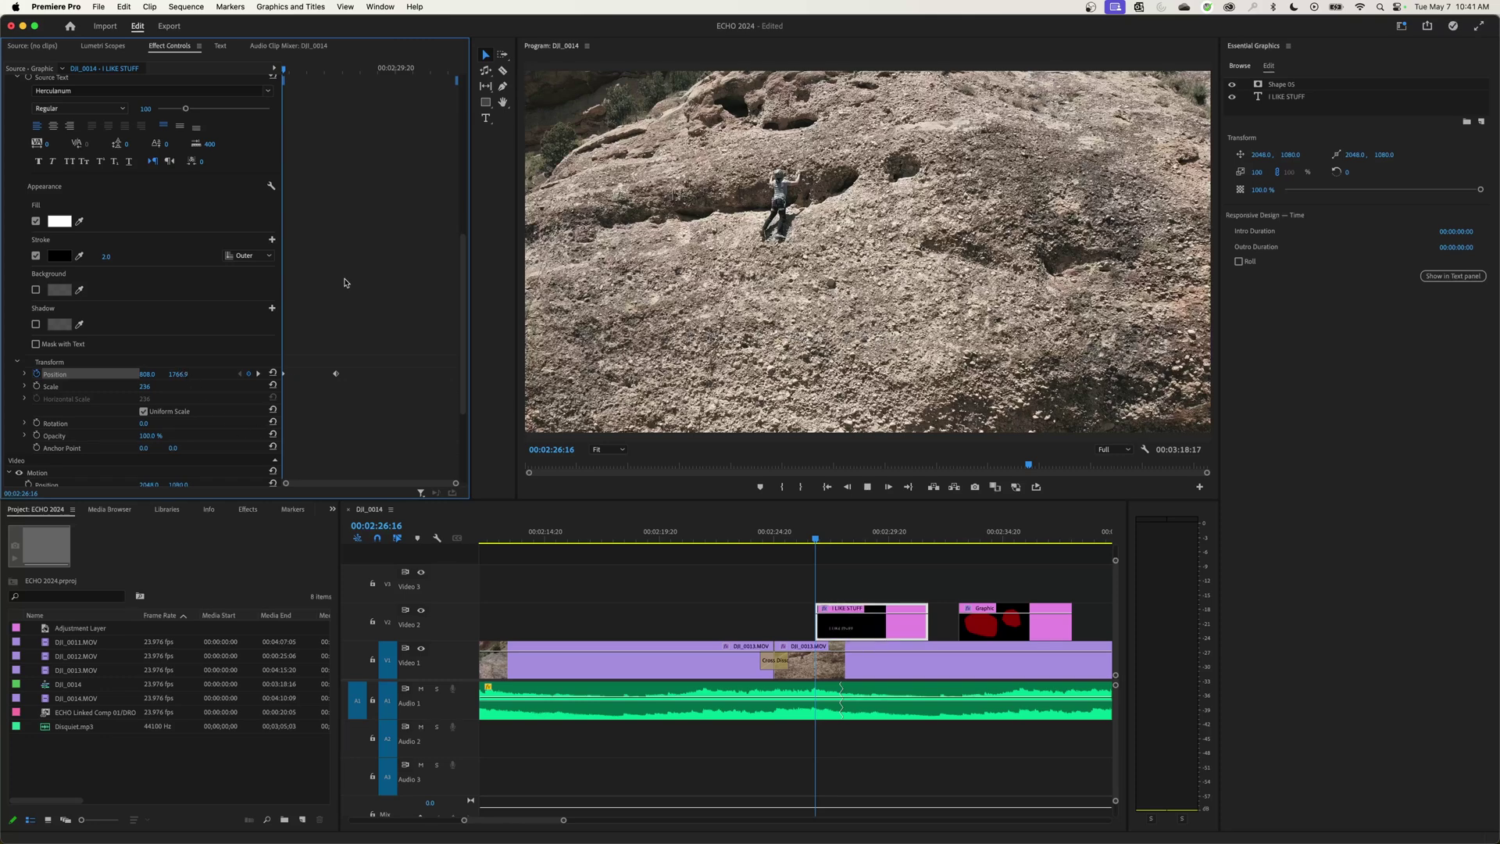
pyautogui.press('space')
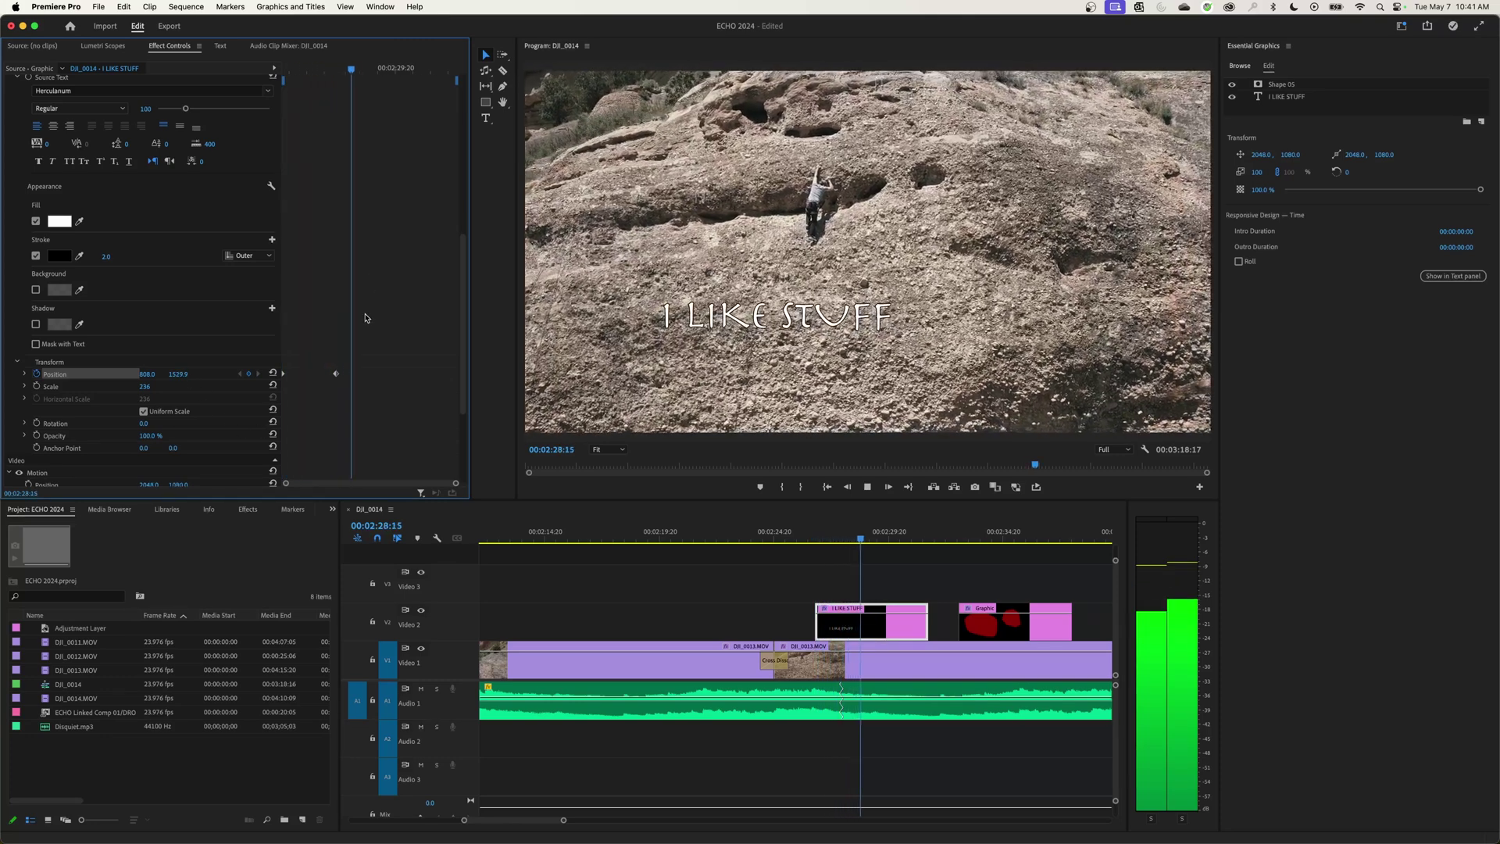
pyautogui.press('space')
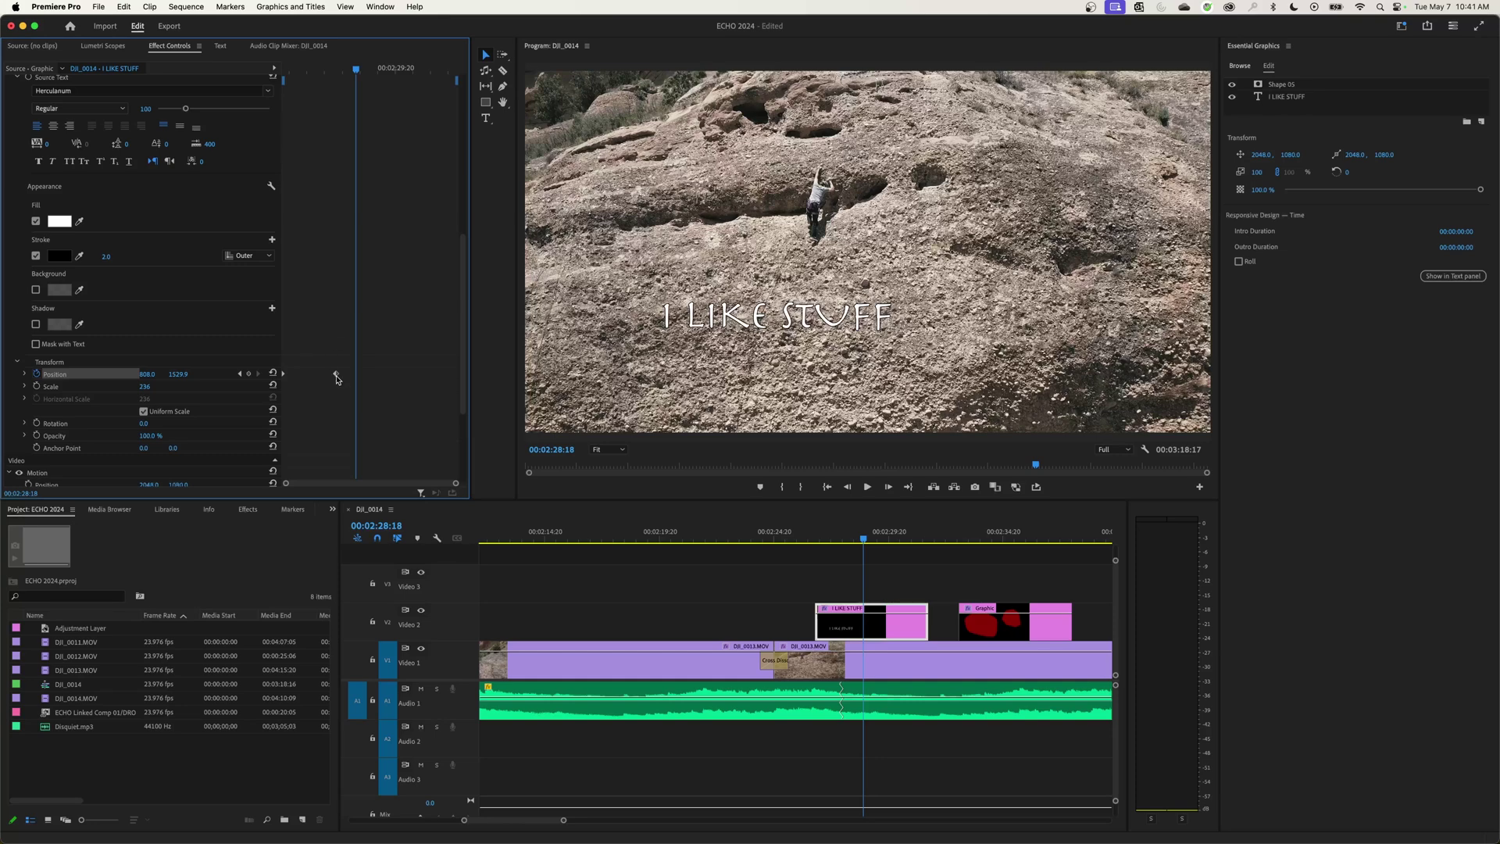
# - Move the text's second Position keyframe earlier to speed up the reveal, and play it from the graphic's start
pyautogui.moveTo(335, 374); pyautogui.dragTo(306, 374)
pyautogui.press('Up')
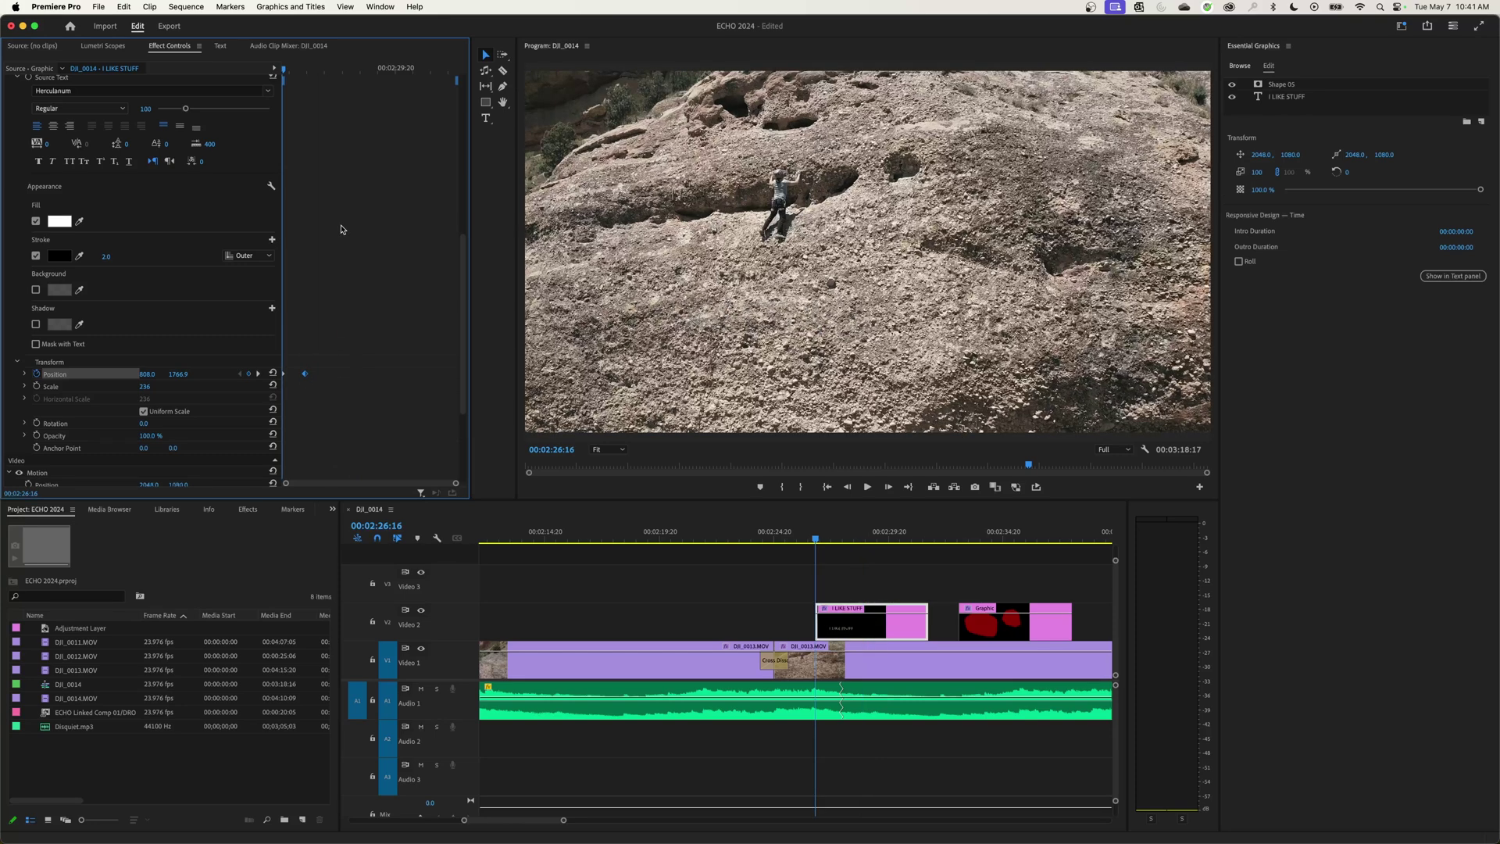
pyautogui.press('space')
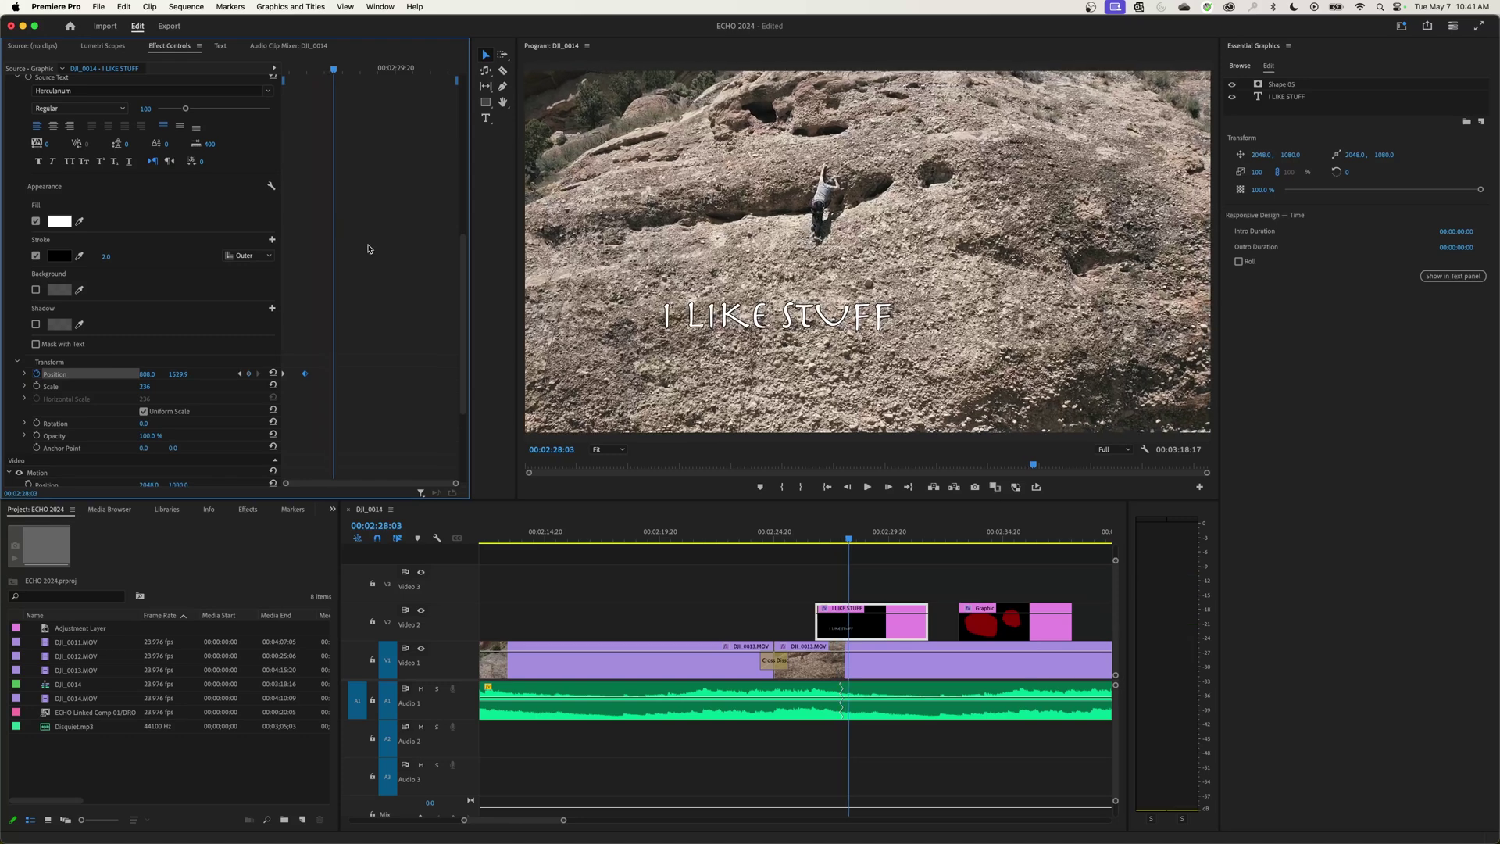
# - Apply Ease In temporal interpolation to the text's second Position keyframe and play the reveal from the graphic's start
pyautogui.rightClick(304, 375)
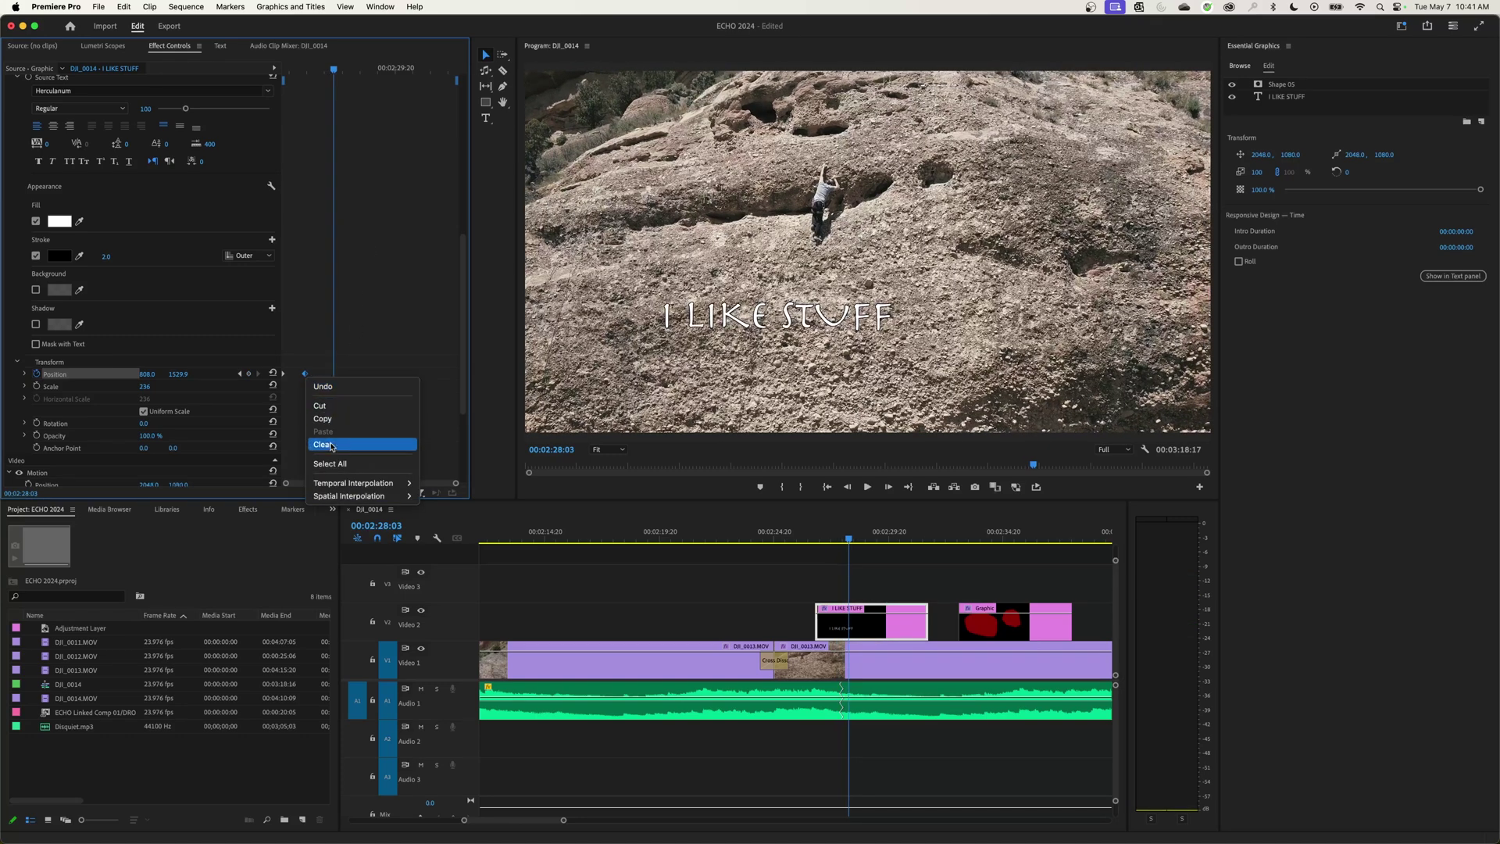
pyautogui.moveTo(368, 484)
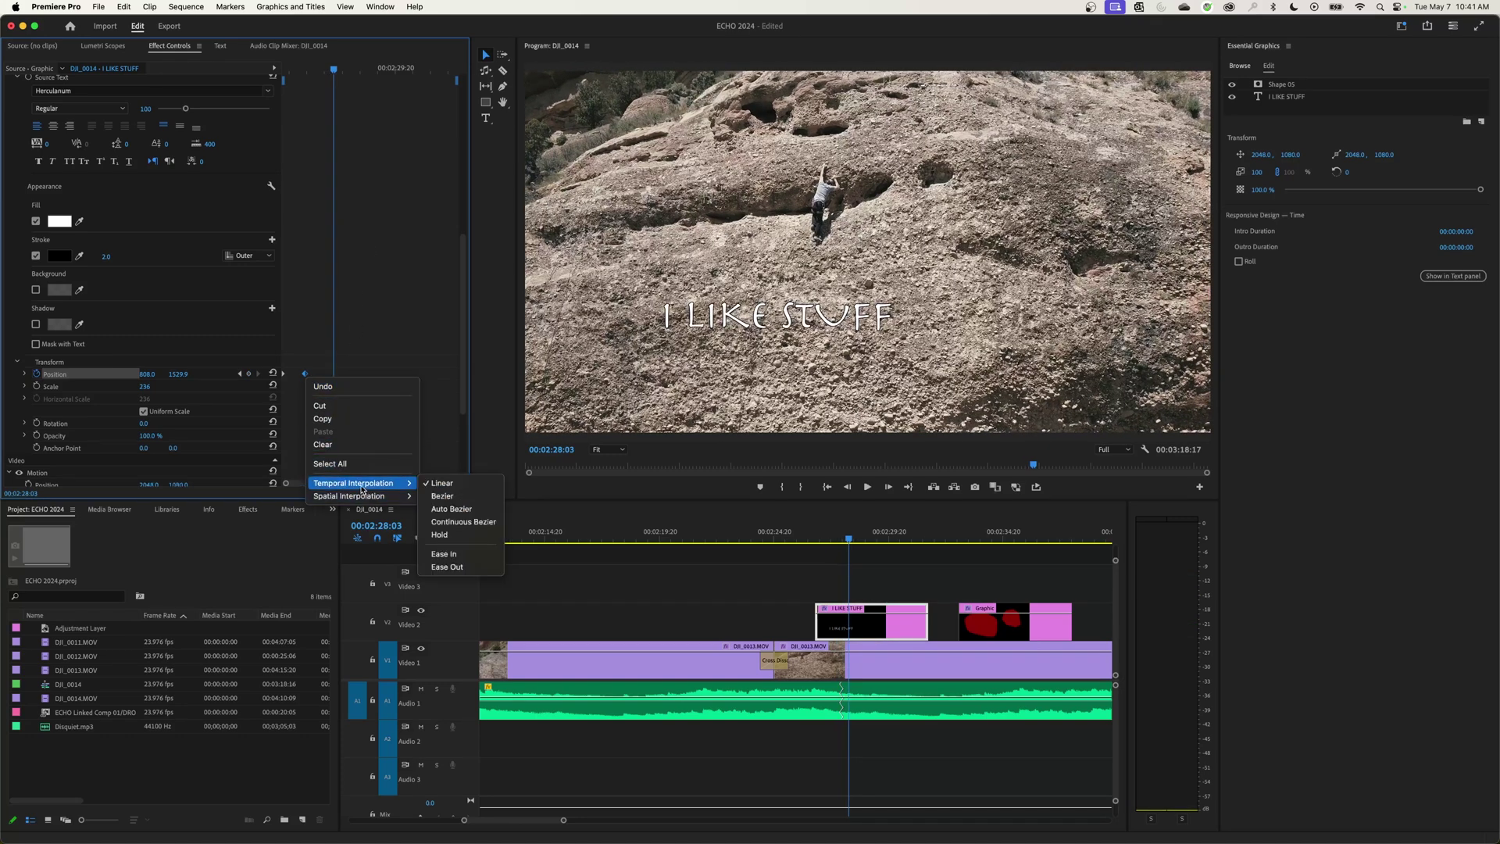
pyautogui.click(441, 534)
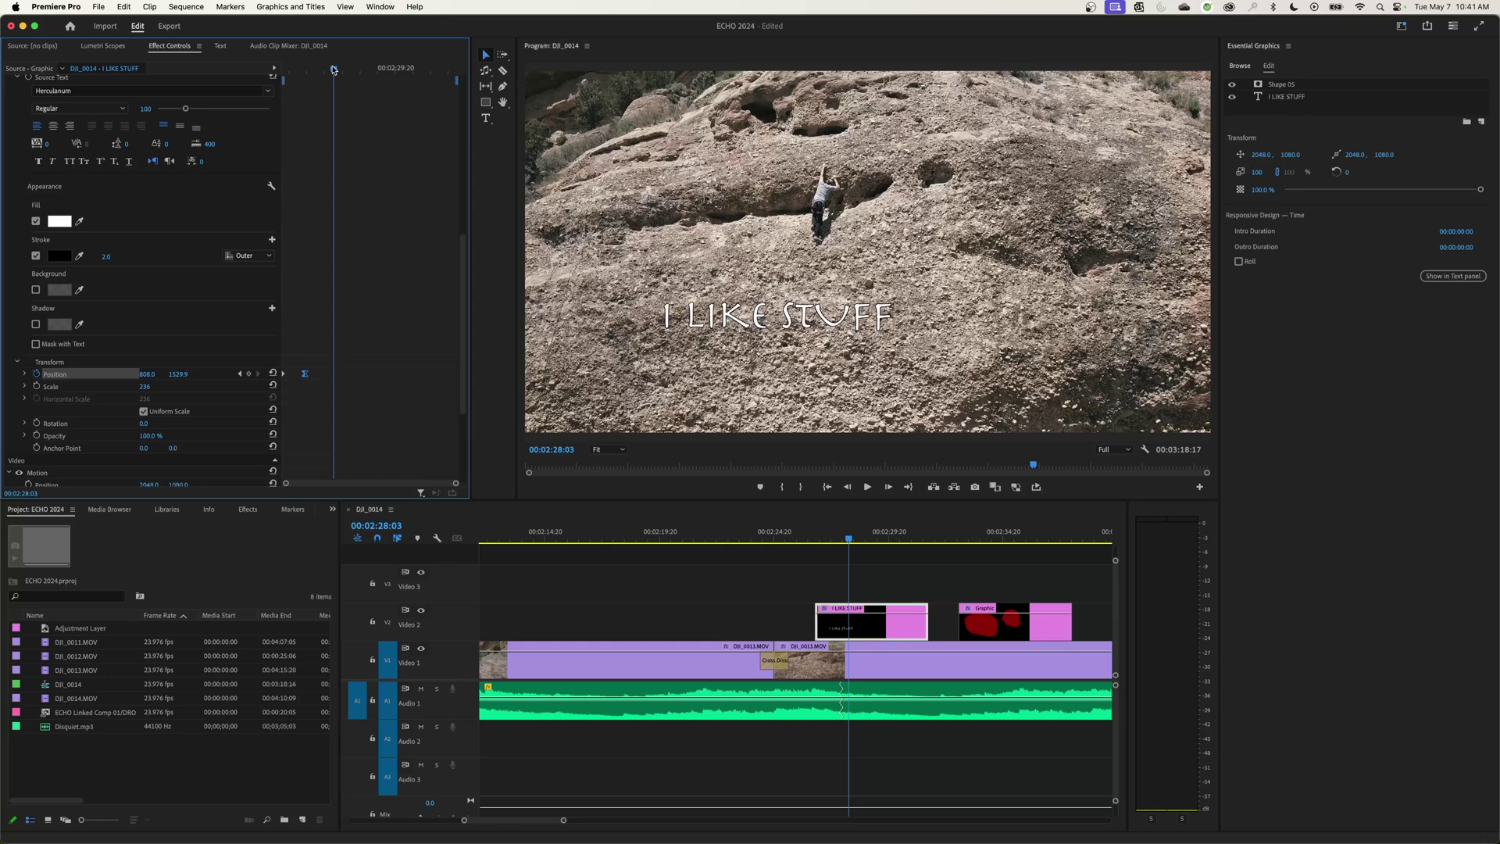
pyautogui.hotkey('shift', 'j')
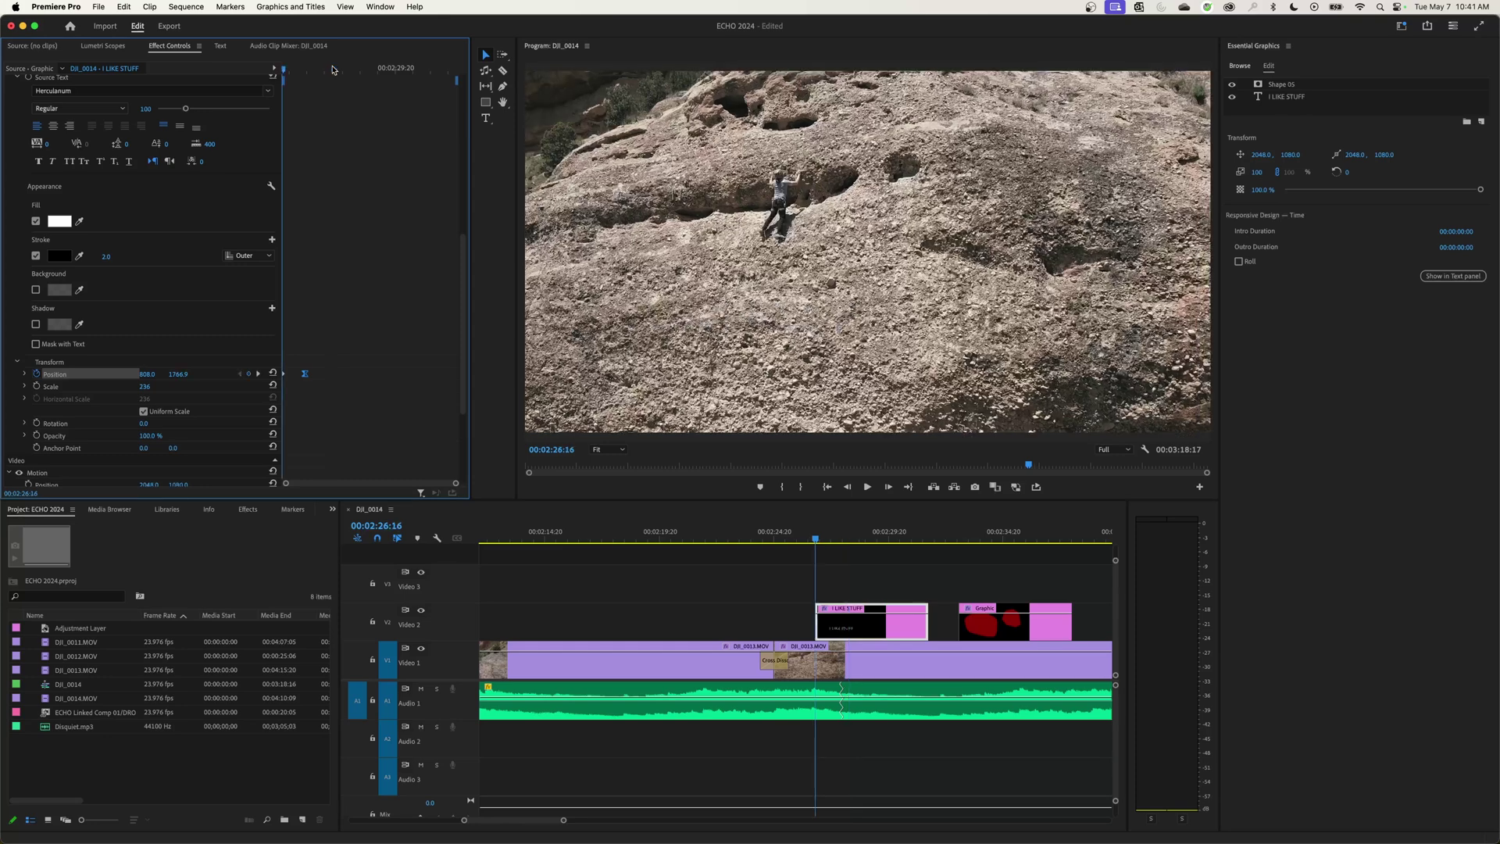
pyautogui.press('space')
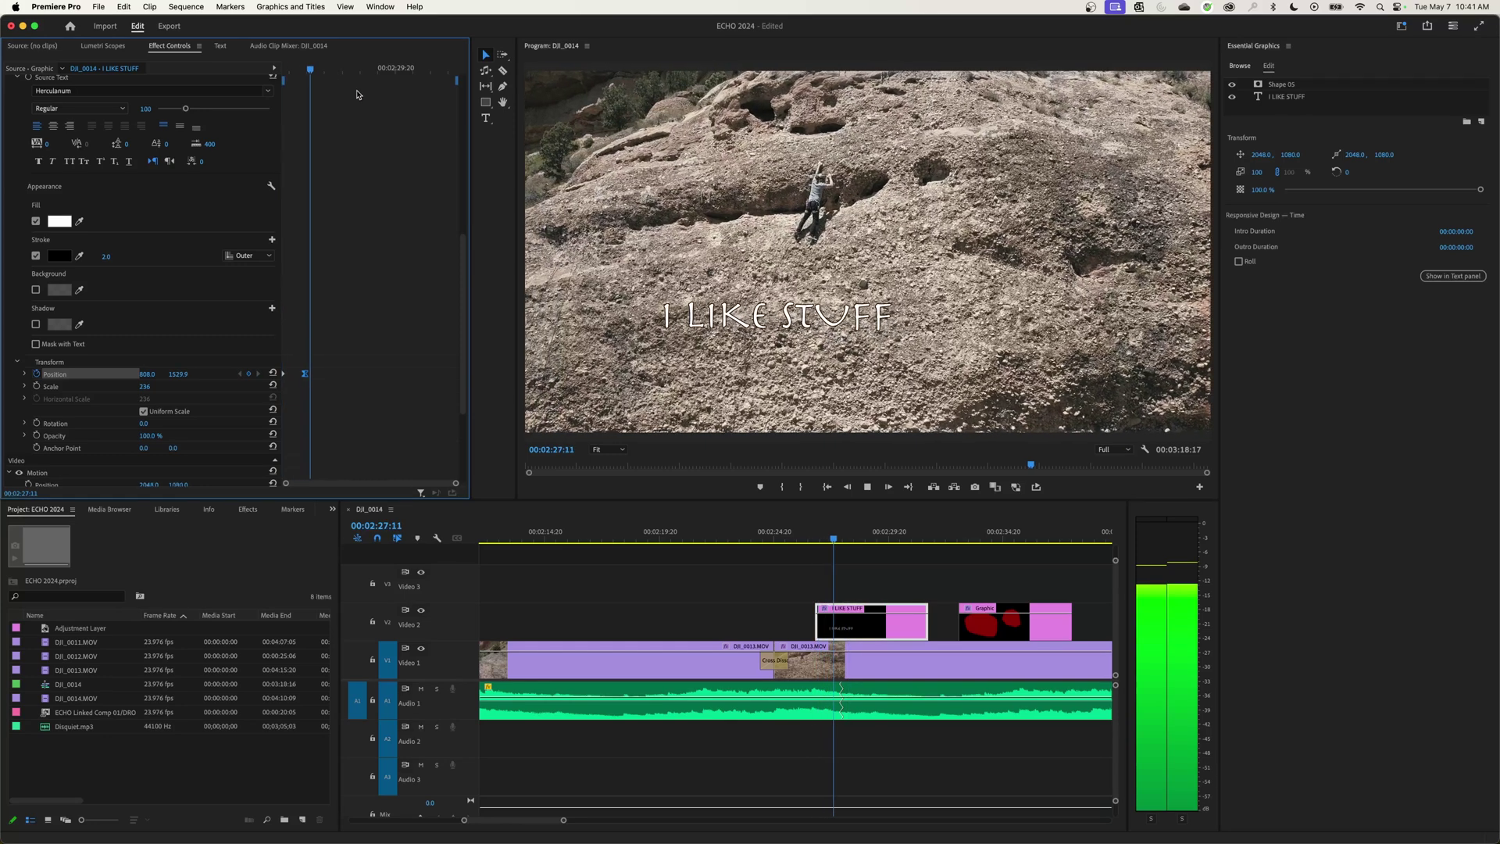
pyautogui.press('space')
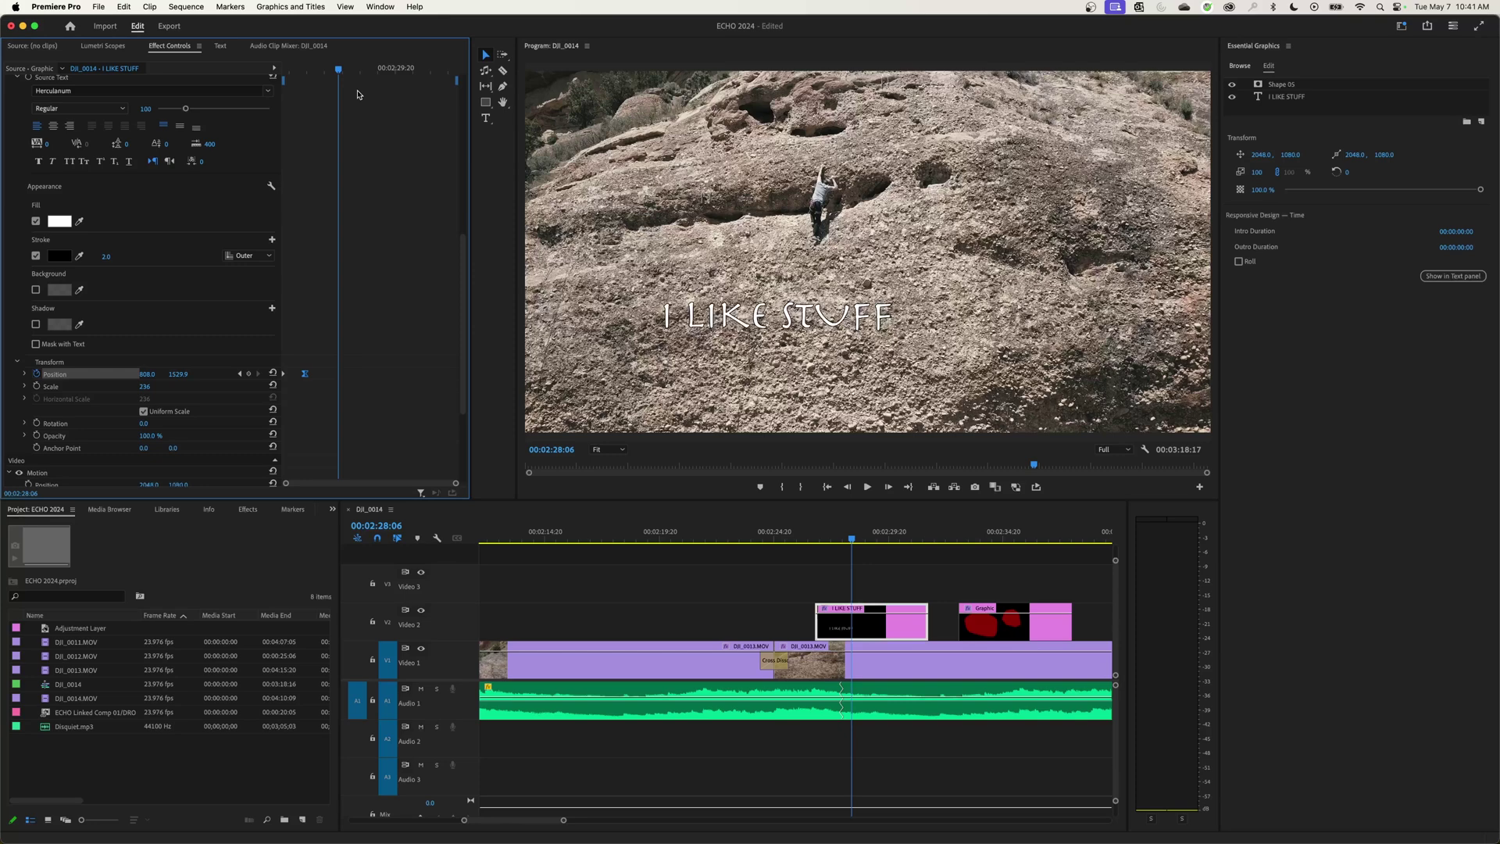
# - Show the available shape tools and switch to the Pen tool
pyautogui.click(486, 102)
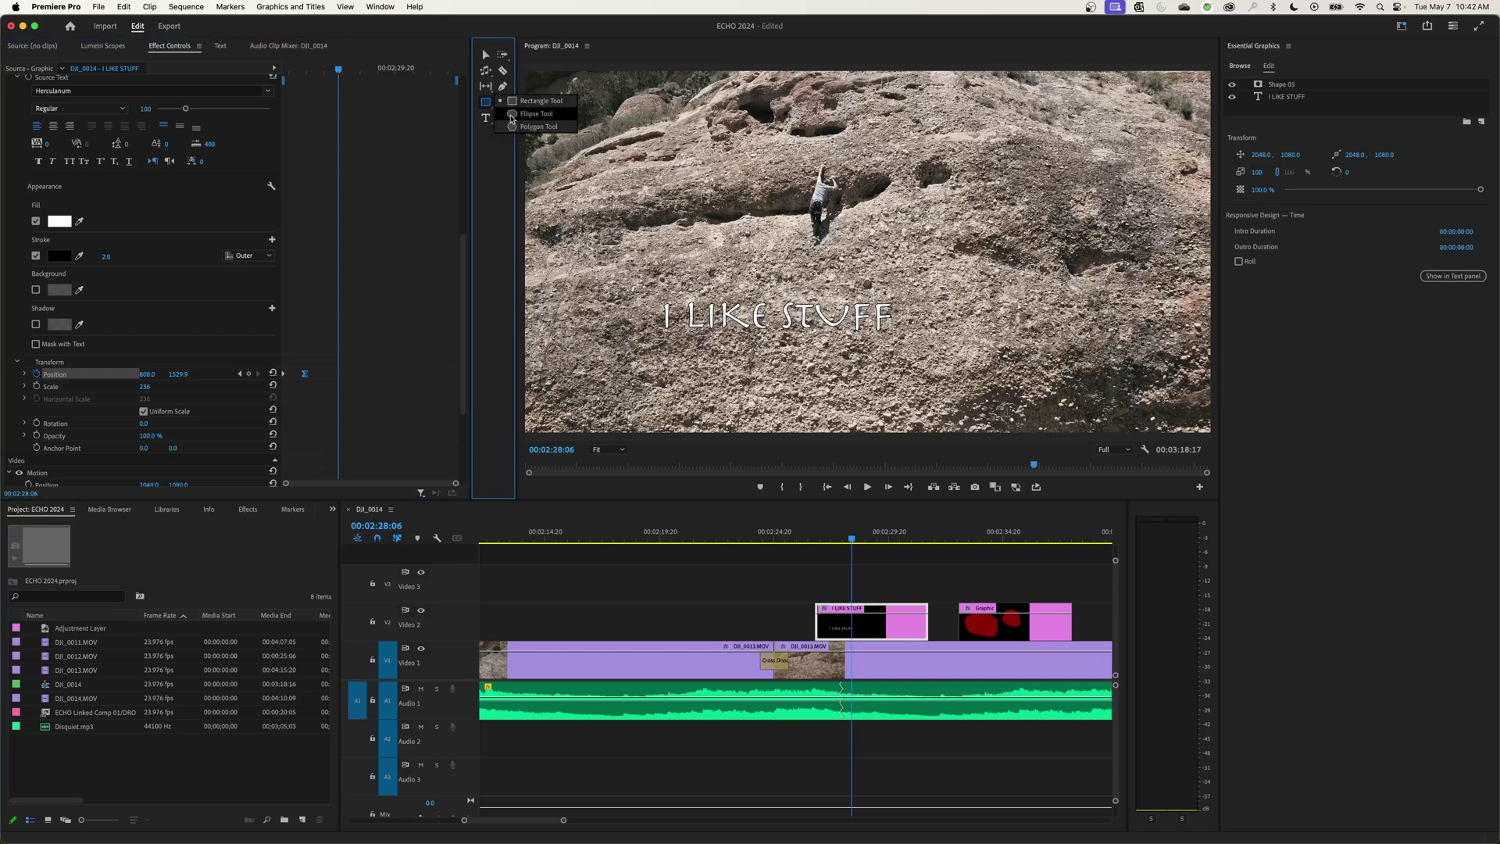
pyautogui.click(502, 87)
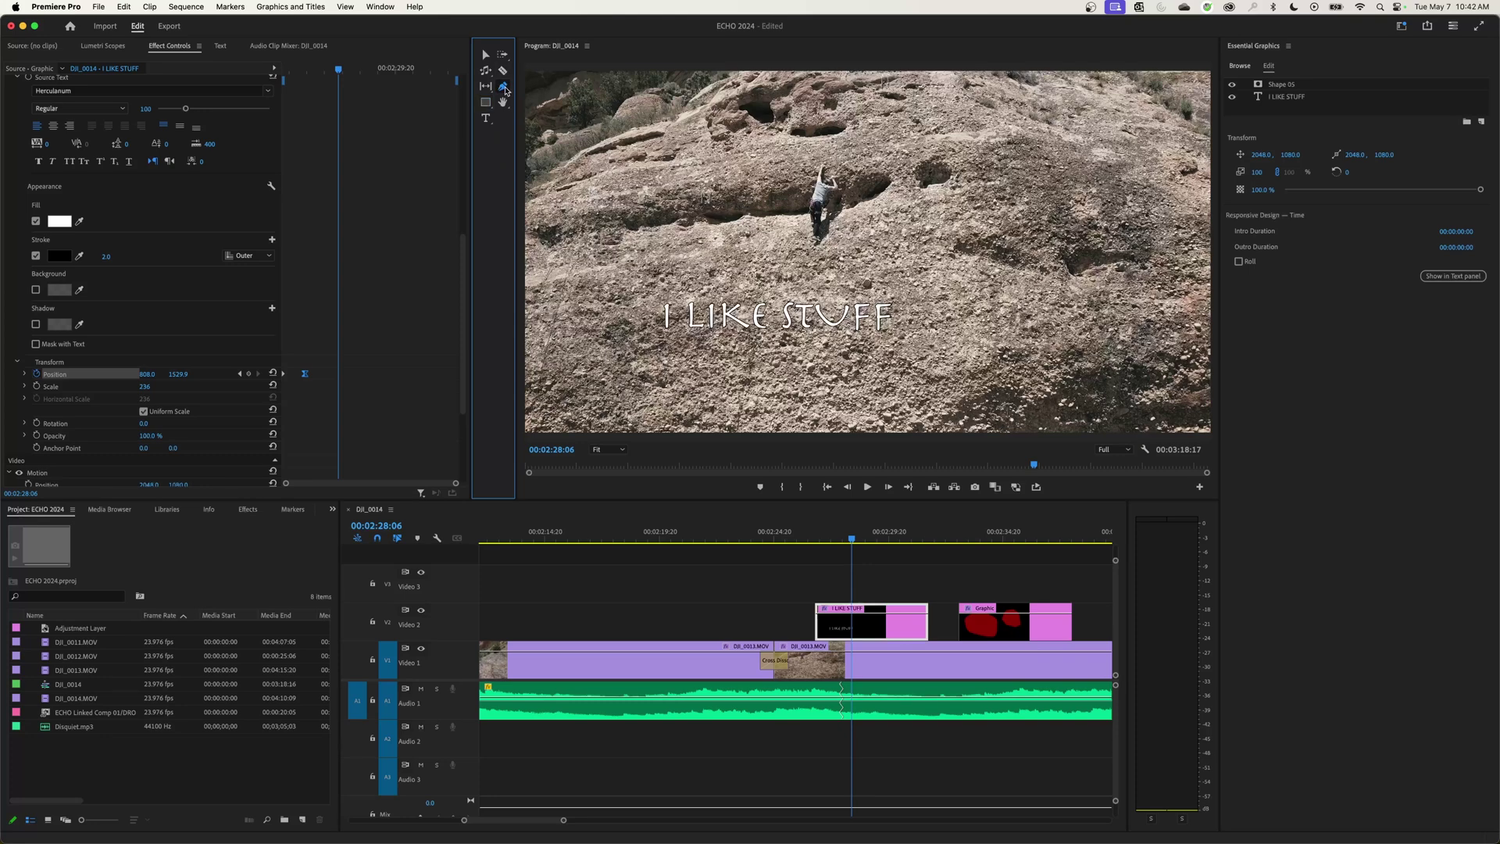